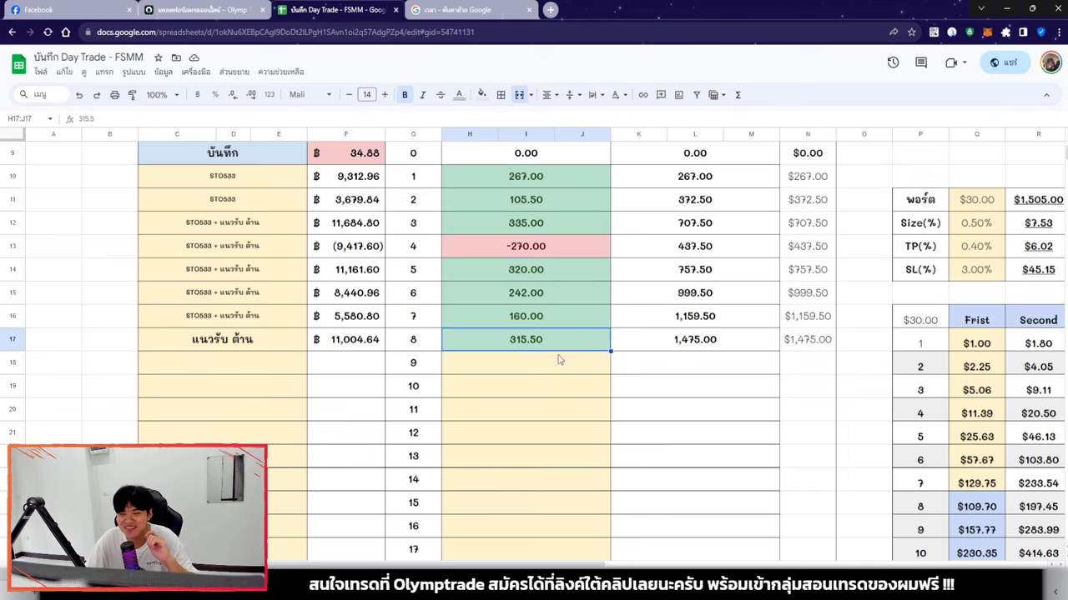
Switch to Olymp Trade and open a 100-dollar, one-minute up trade on the Commodity Composite Index.
key(ctrl+shift+Tab)
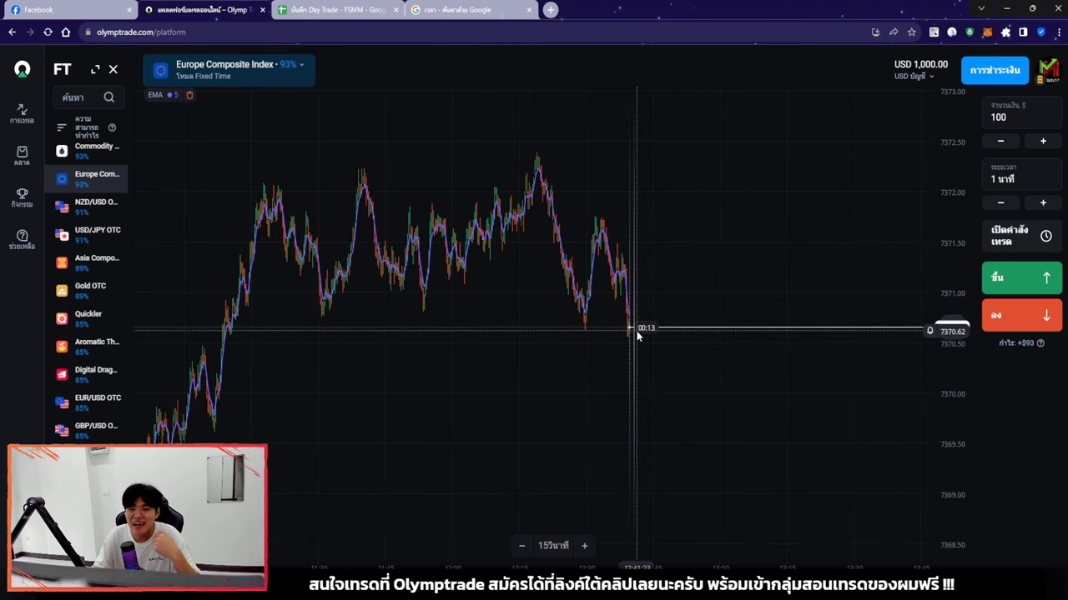
drag(619, 379, 651, 392)
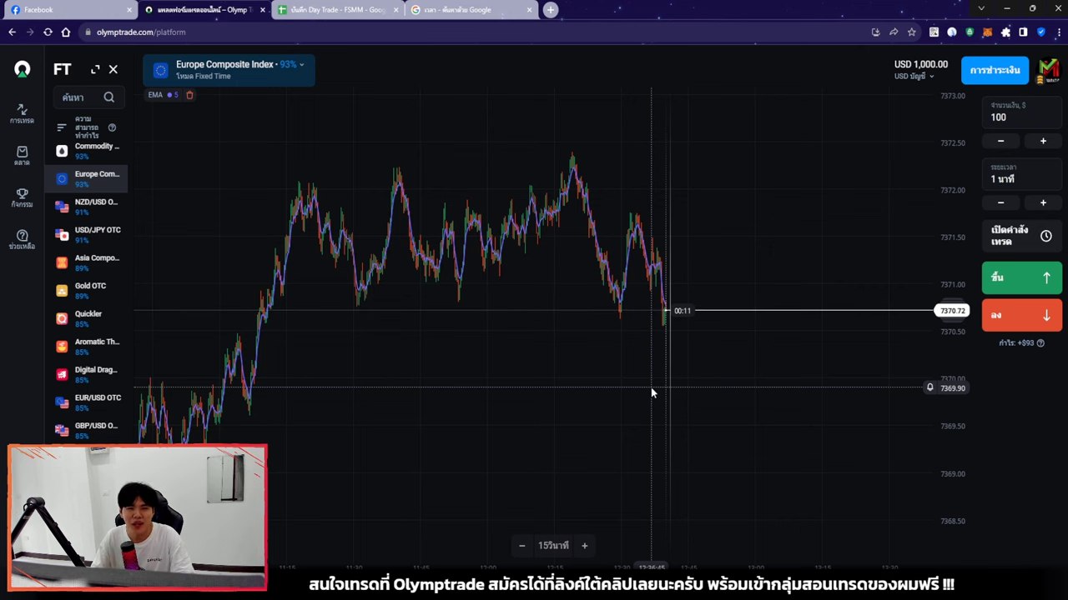
scroll(715, 381, up, 3)
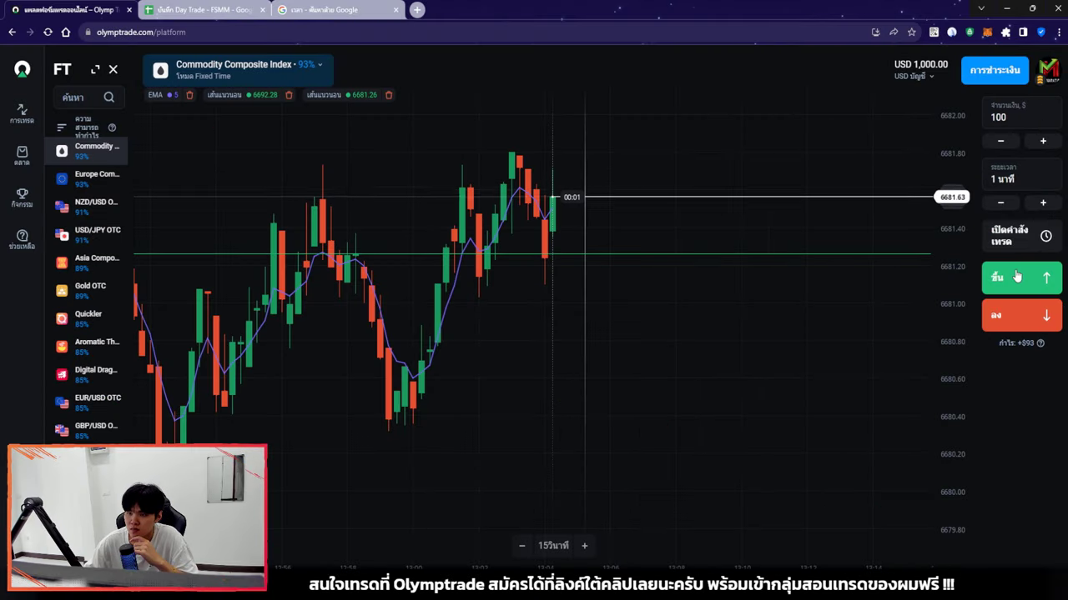
click(1017, 277)
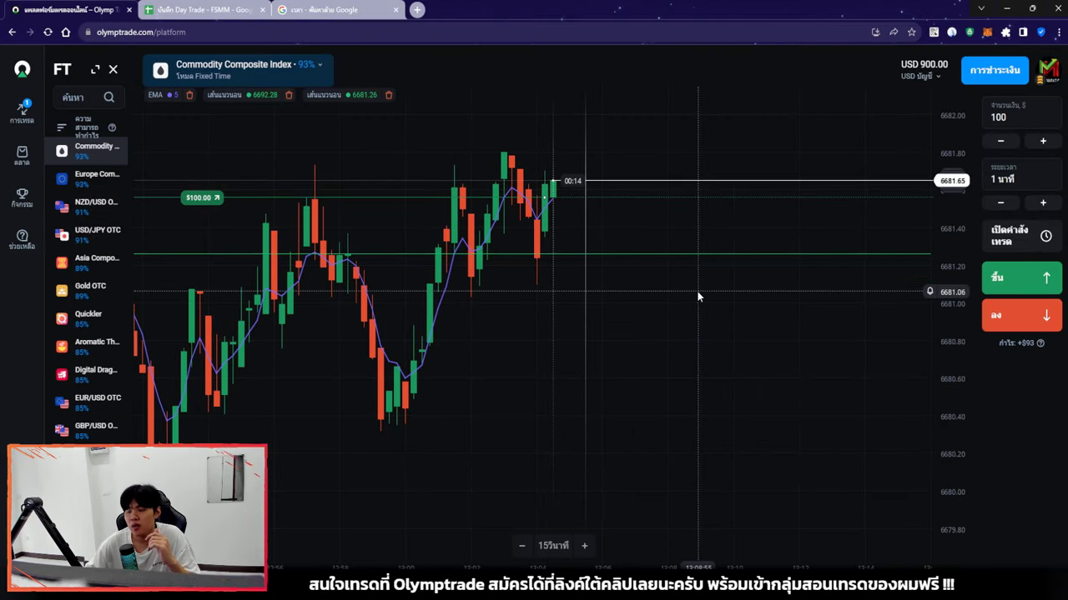
Examine the Commodity Composite Index price history around the green horizontal line, from the latest candles back to the peaks near 11:30.
scroll(639, 229, up, 3)
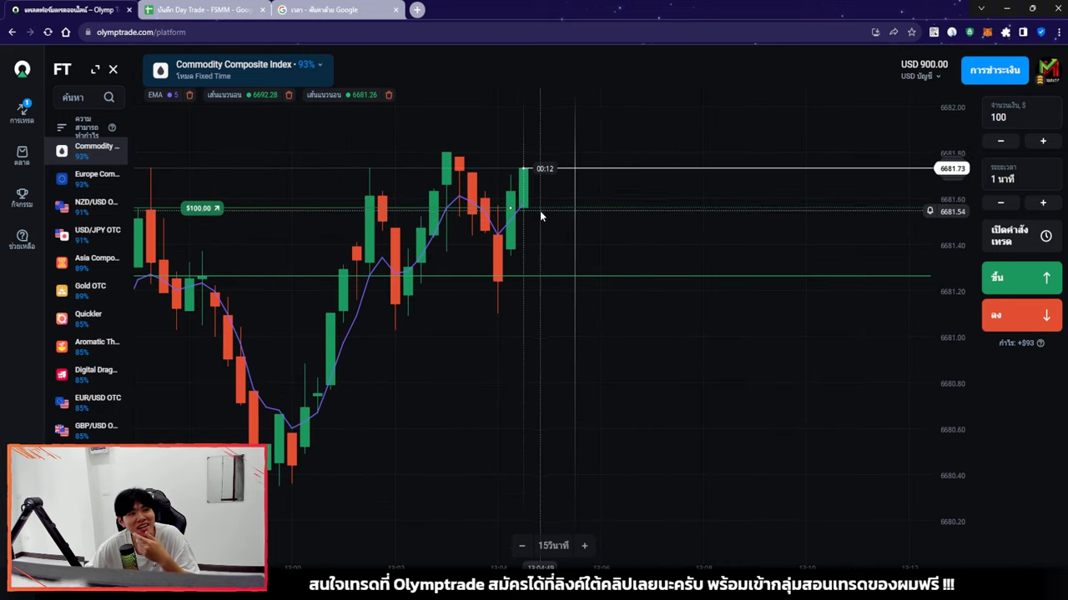
scroll(648, 211, down, 2)
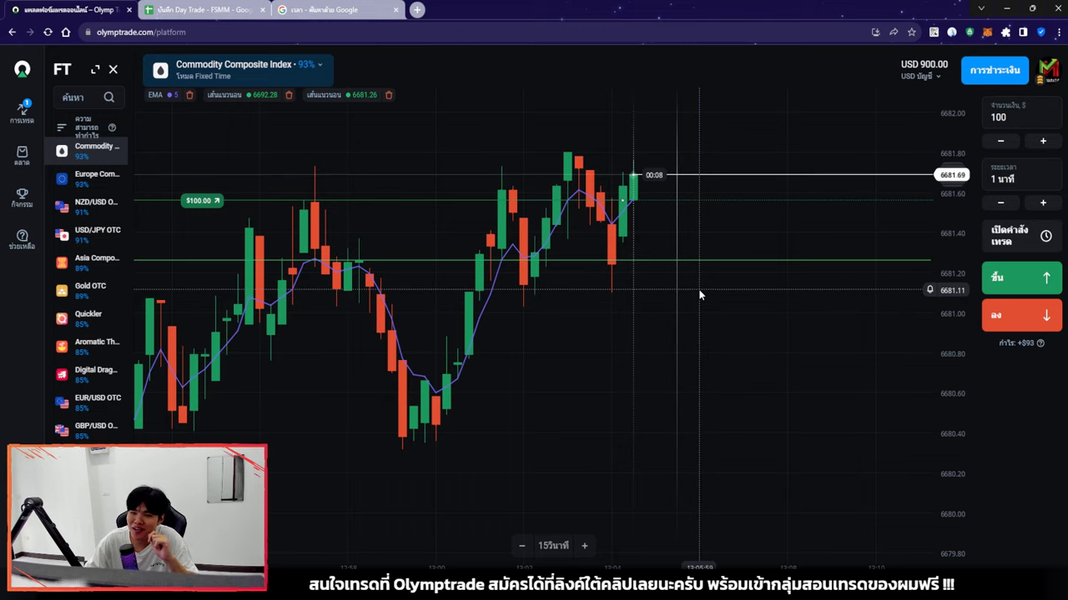
scroll(676, 304, down, 1)
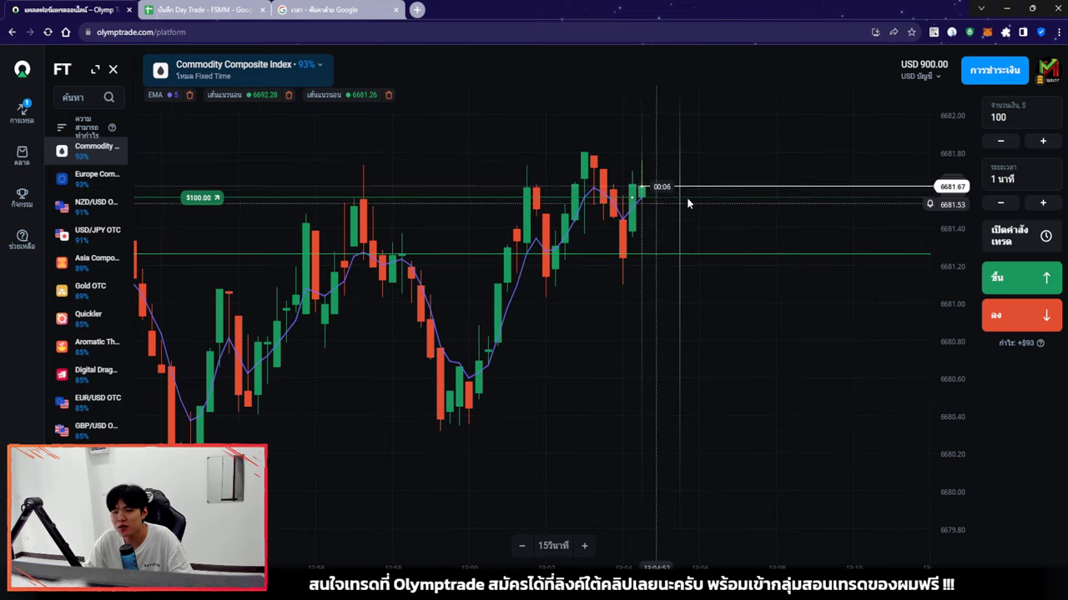
scroll(671, 209, down, 2)
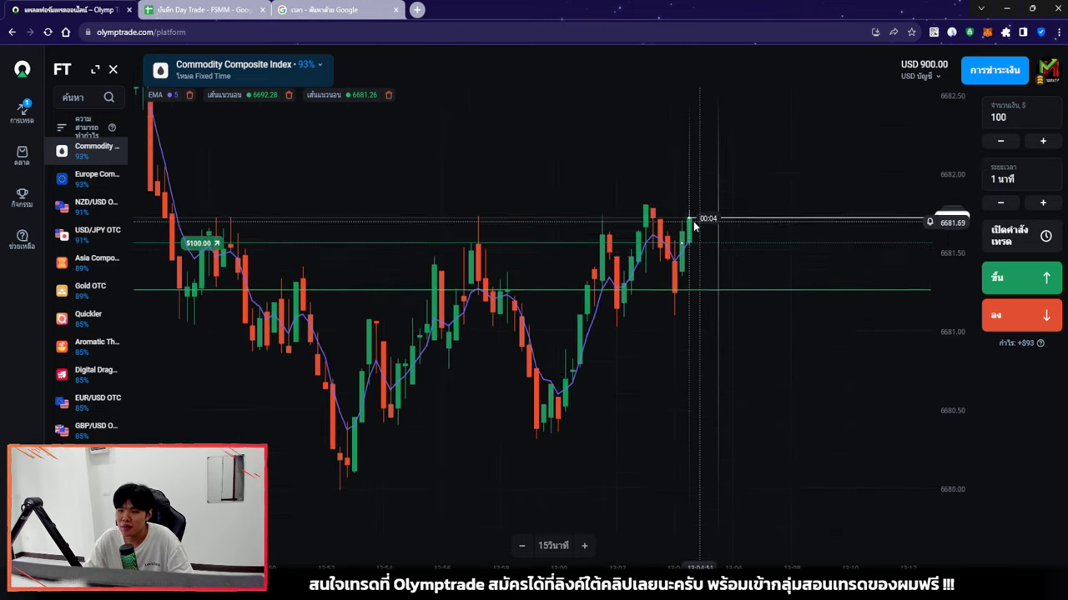
scroll(699, 284, left, 10)
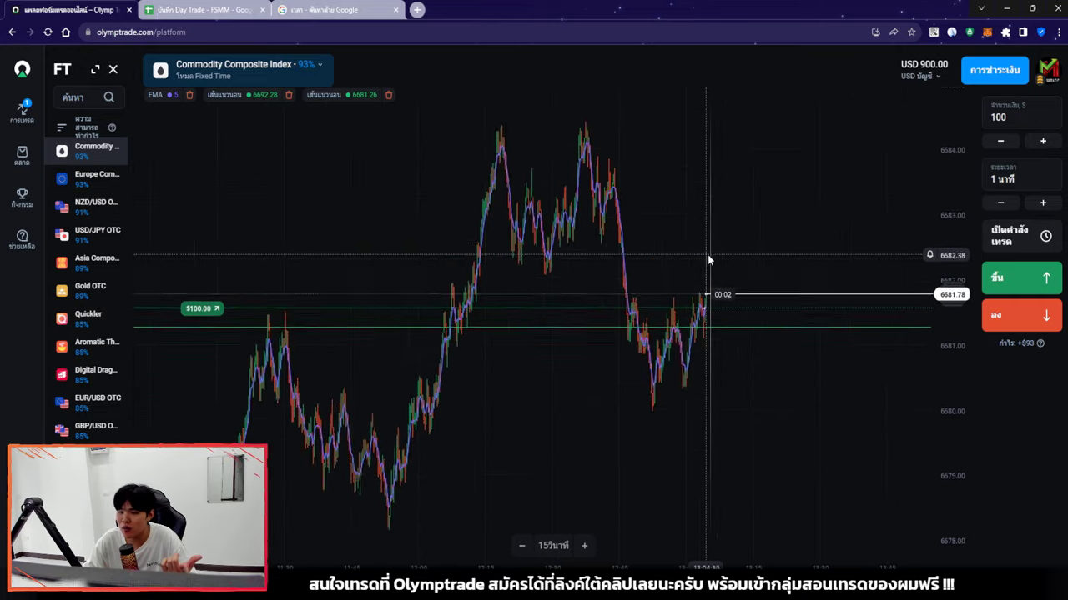
scroll(550, 316, right, 3)
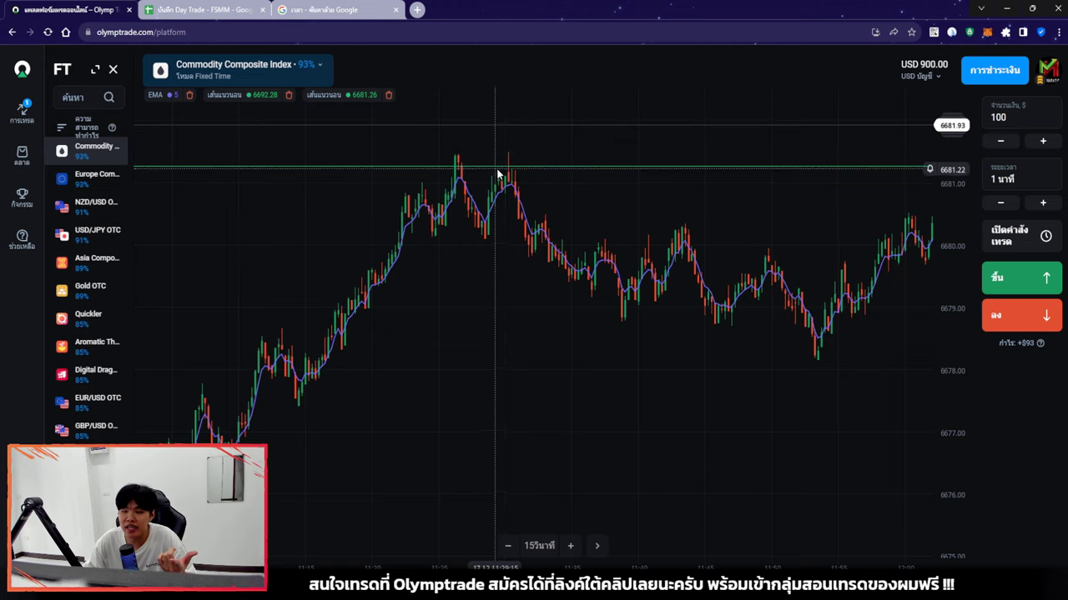
scroll(643, 281, down, 5)
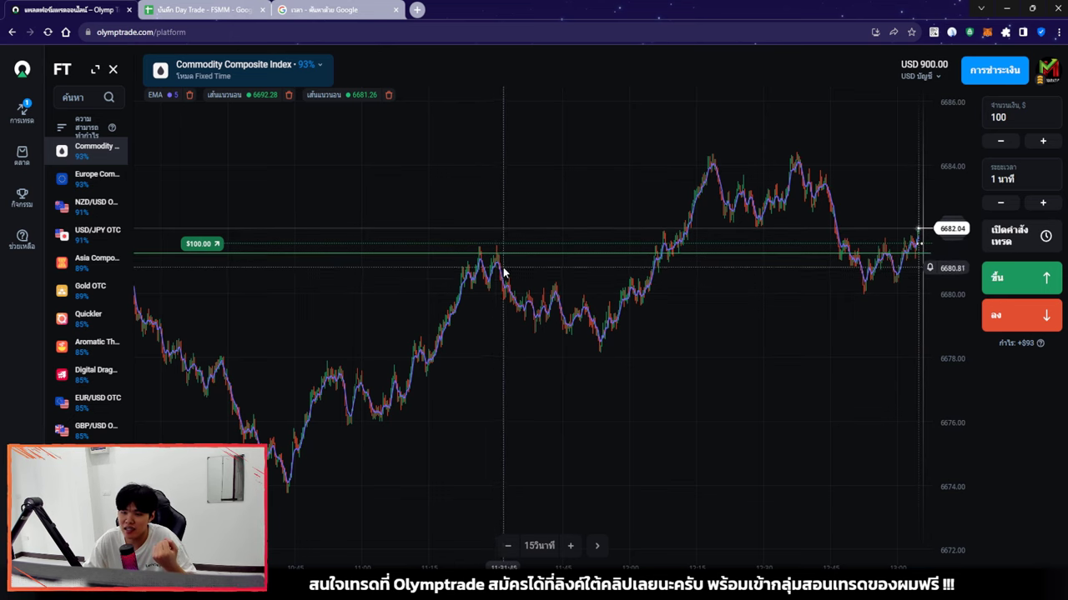
drag(485, 256, 459, 256)
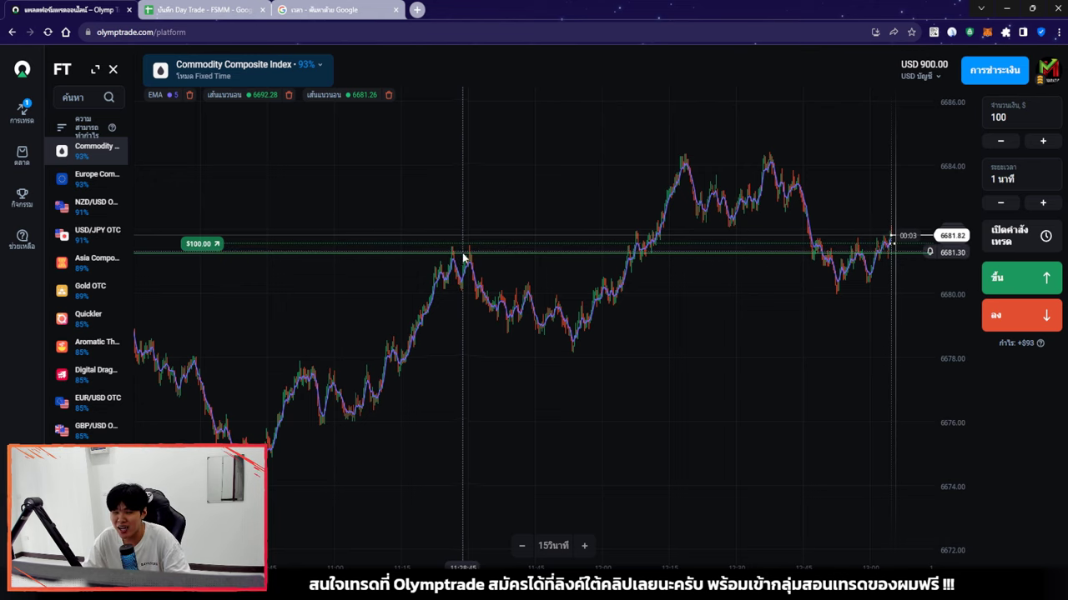
drag(655, 346, 539, 353)
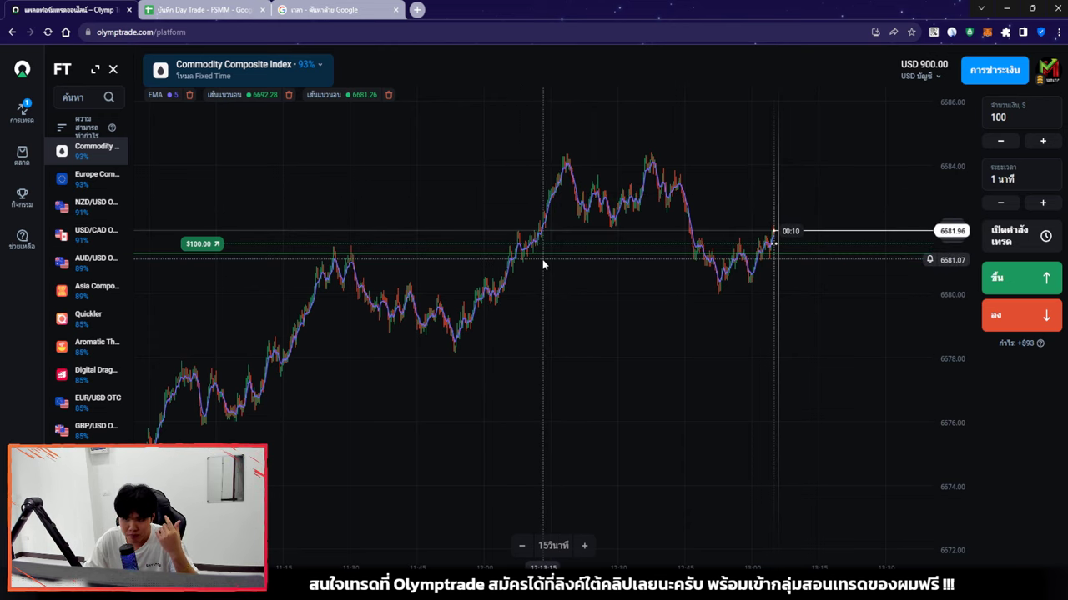
drag(705, 265, 723, 299)
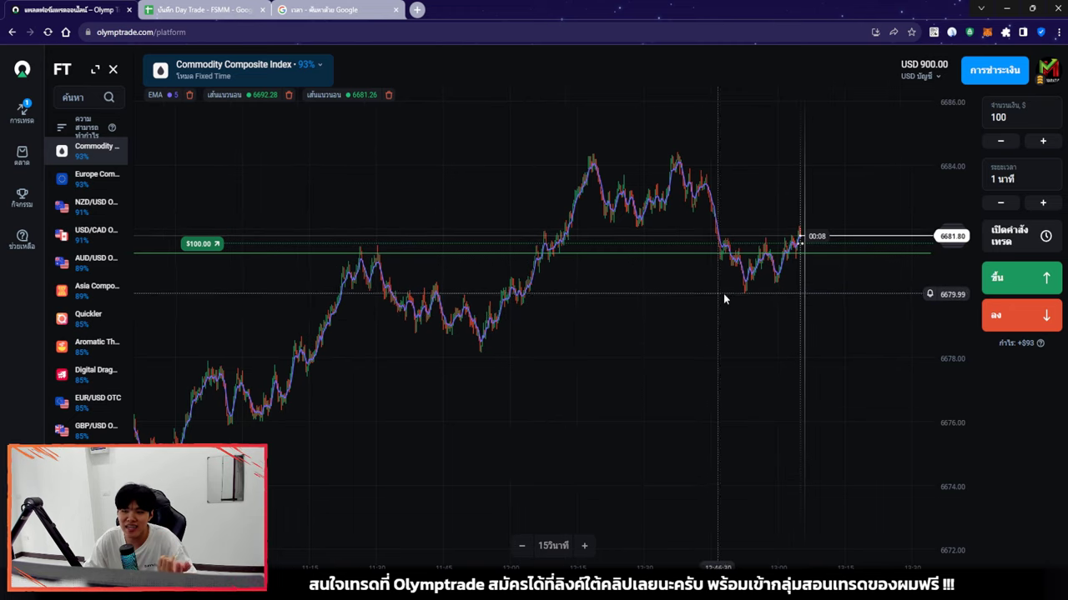
Examine the pullback to the horizontal line around 12:08 and compare it with the candles around the trade's entry.
scroll(538, 279, up, 5)
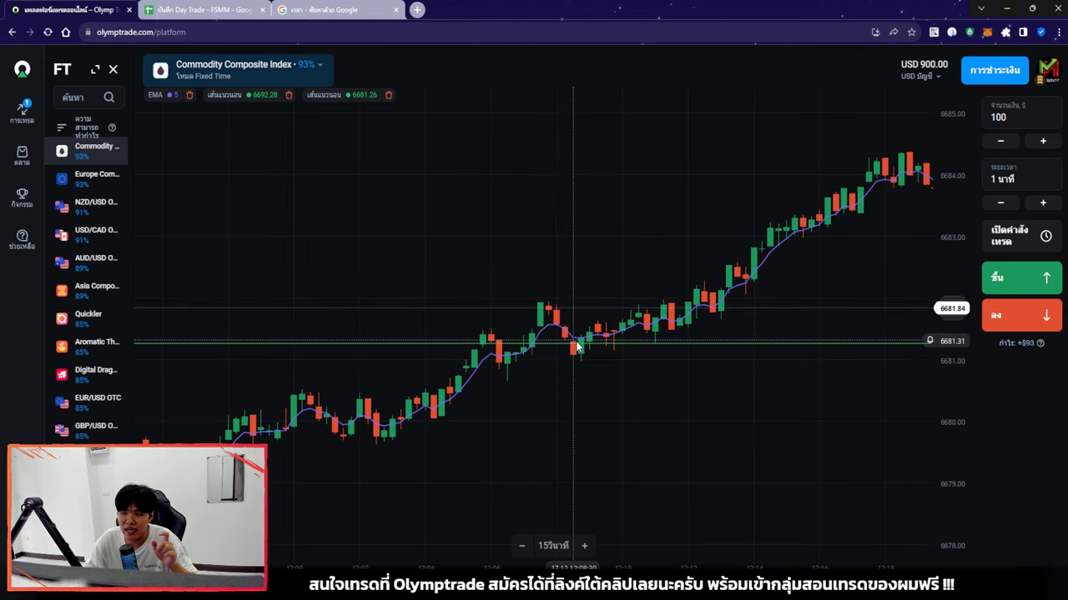
scroll(575, 382, right, 3)
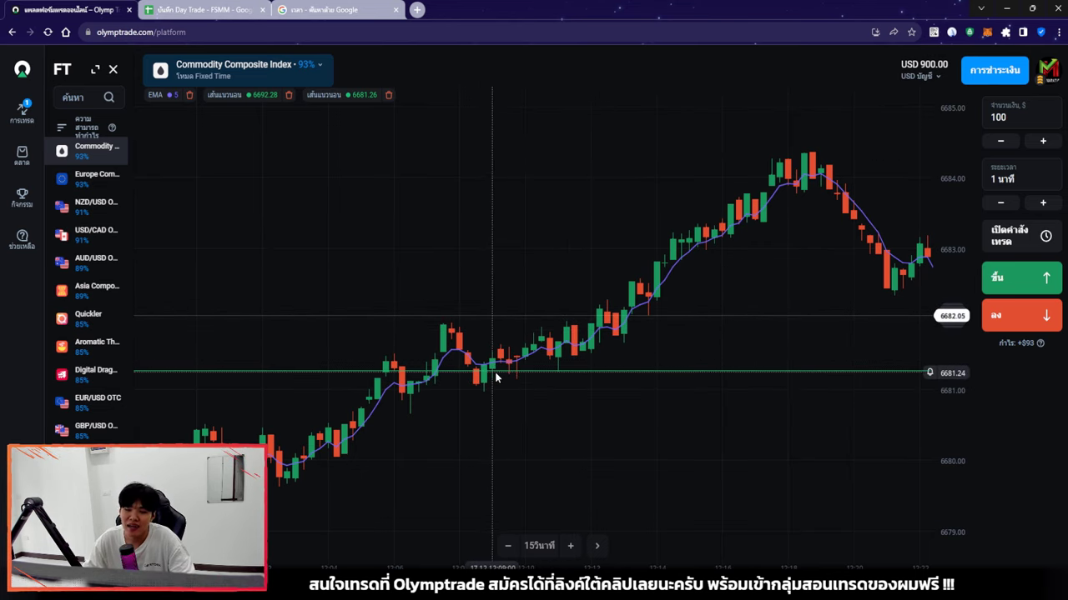
scroll(501, 375, down, 5)
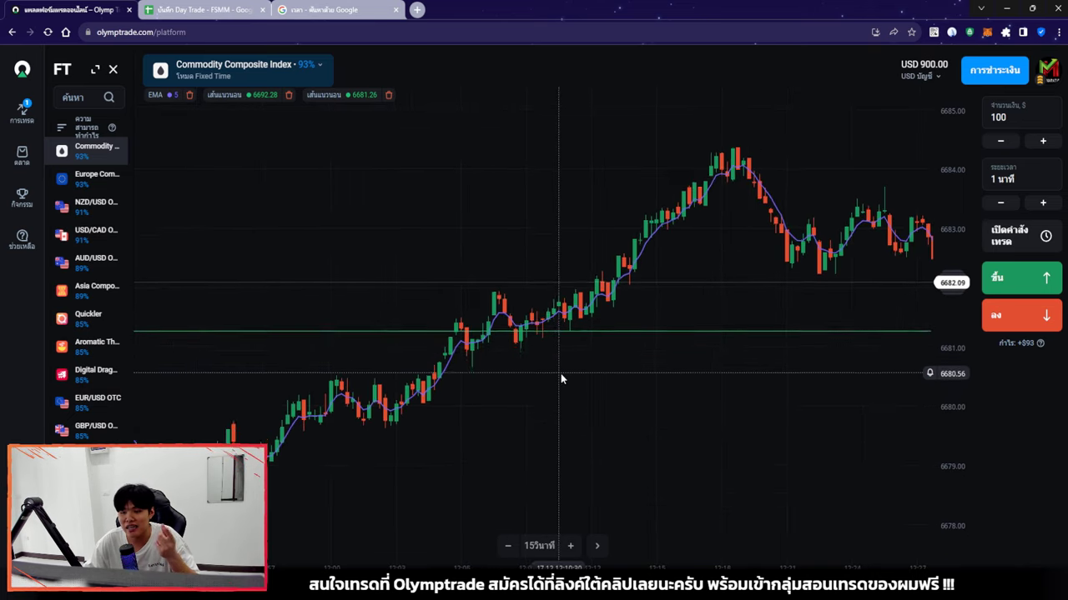
key(shift+w)
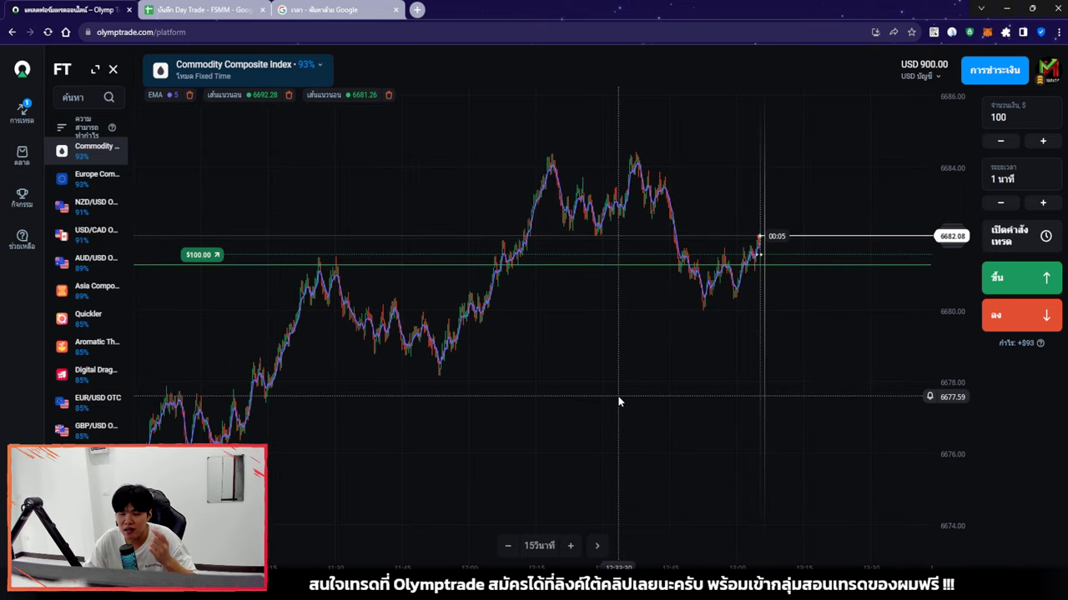
scroll(641, 347, up, 3)
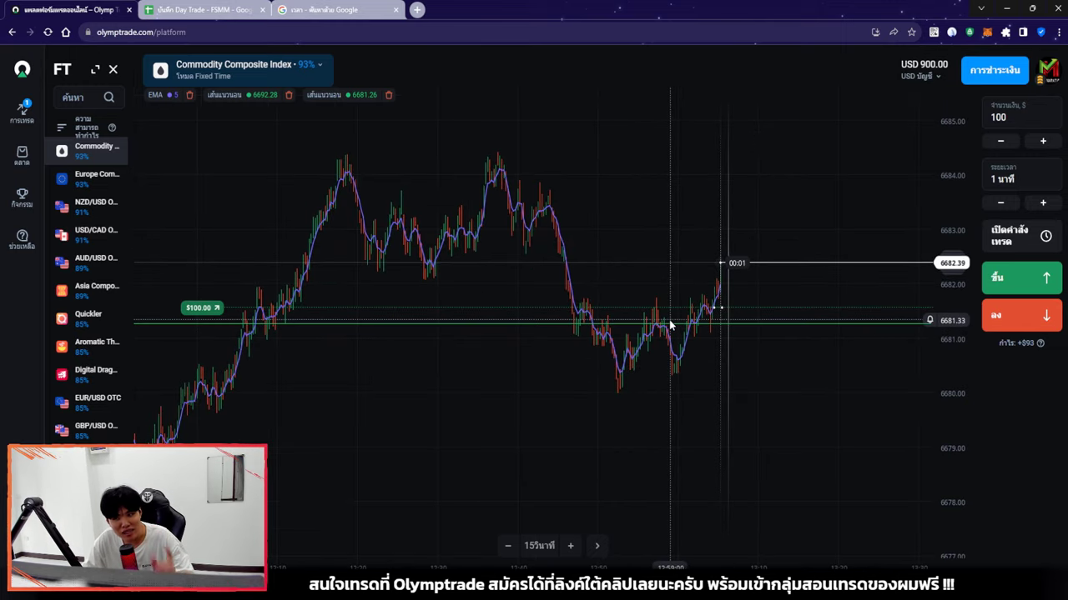
scroll(500, 309, down, 3)
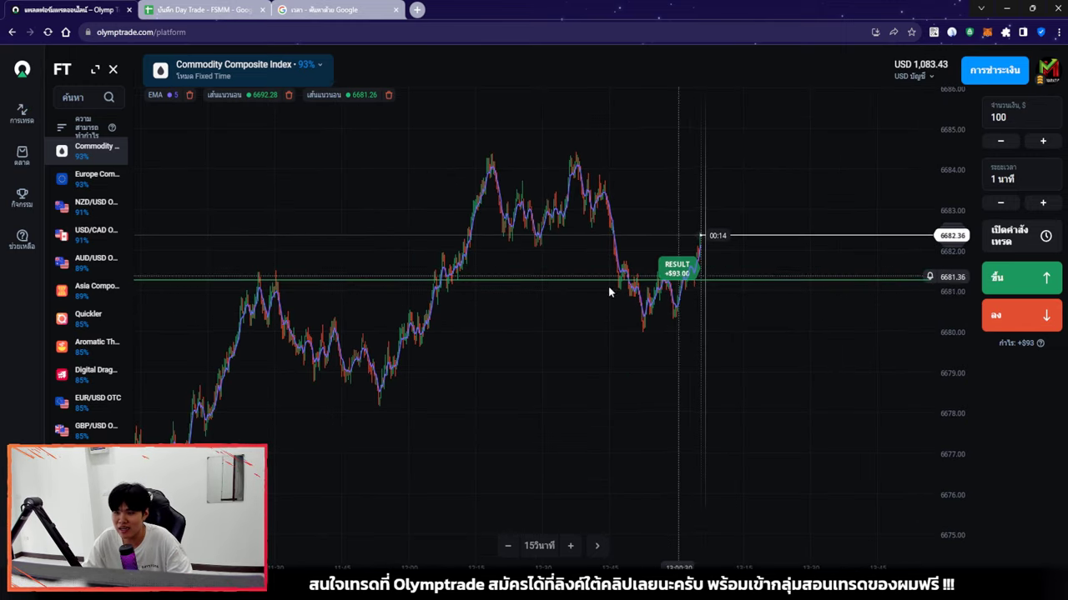
scroll(713, 310, up, 5)
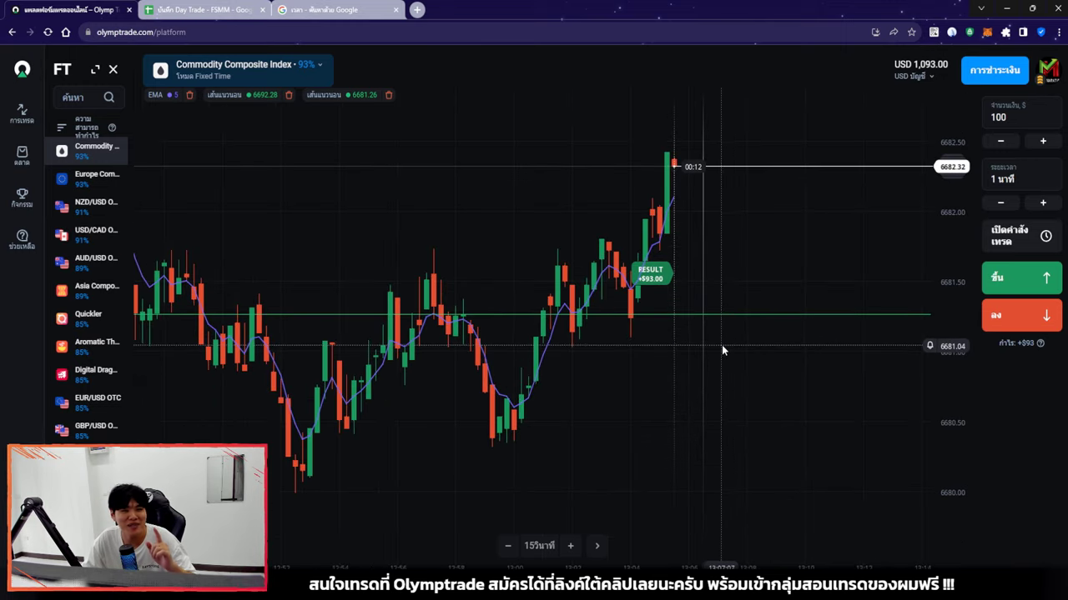
scroll(725, 333, down, 2)
scroll(651, 317, down, 5)
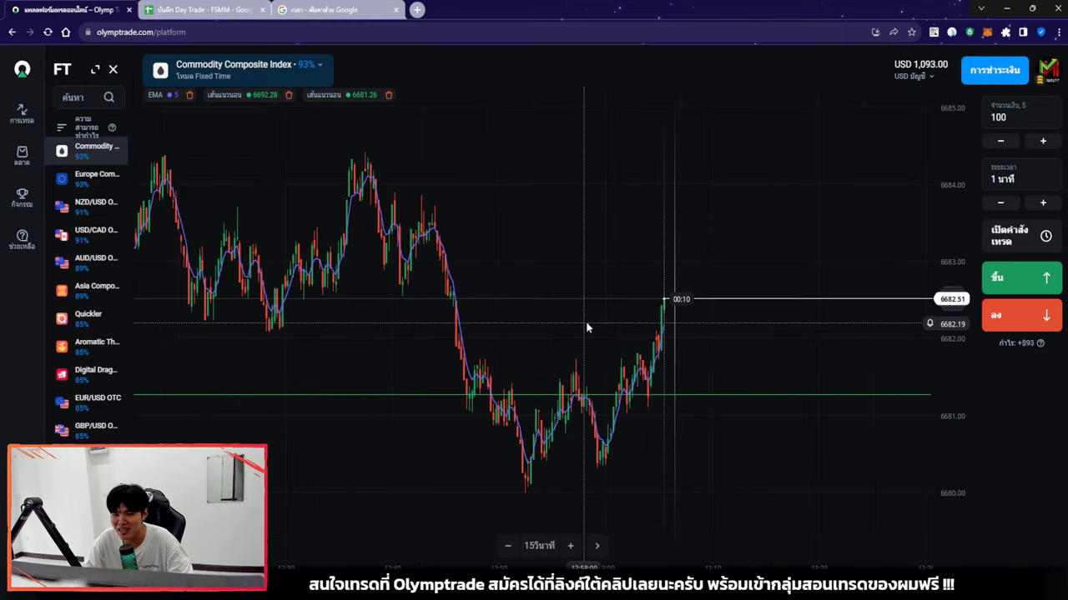
Examine the candles touching the horizontal line from about 12:50 up to the pullbacks just before the trade's entry.
scroll(588, 308, up, 3)
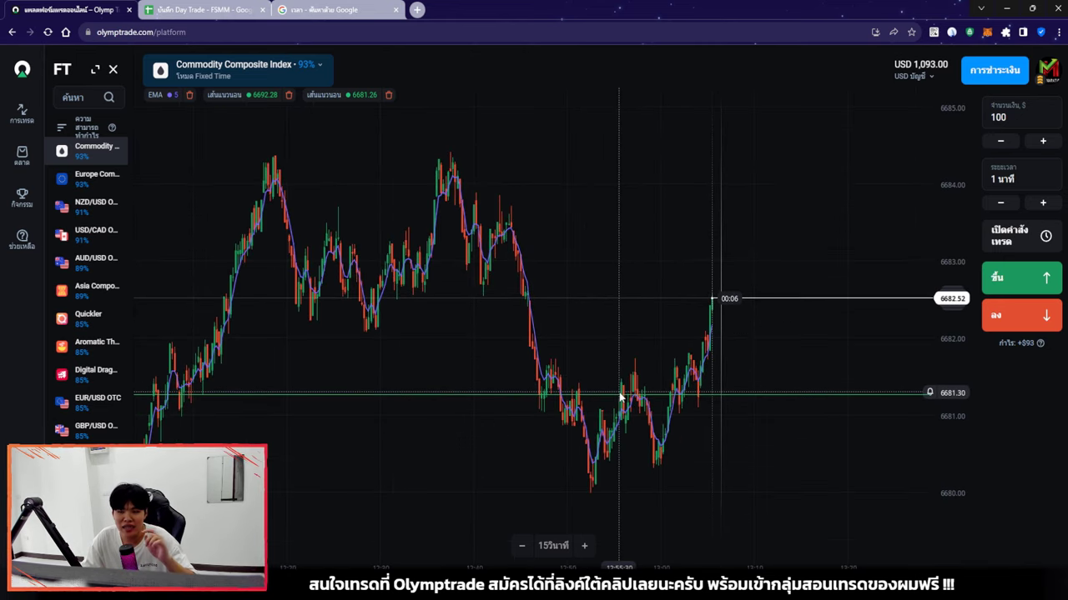
scroll(620, 388, up, 3)
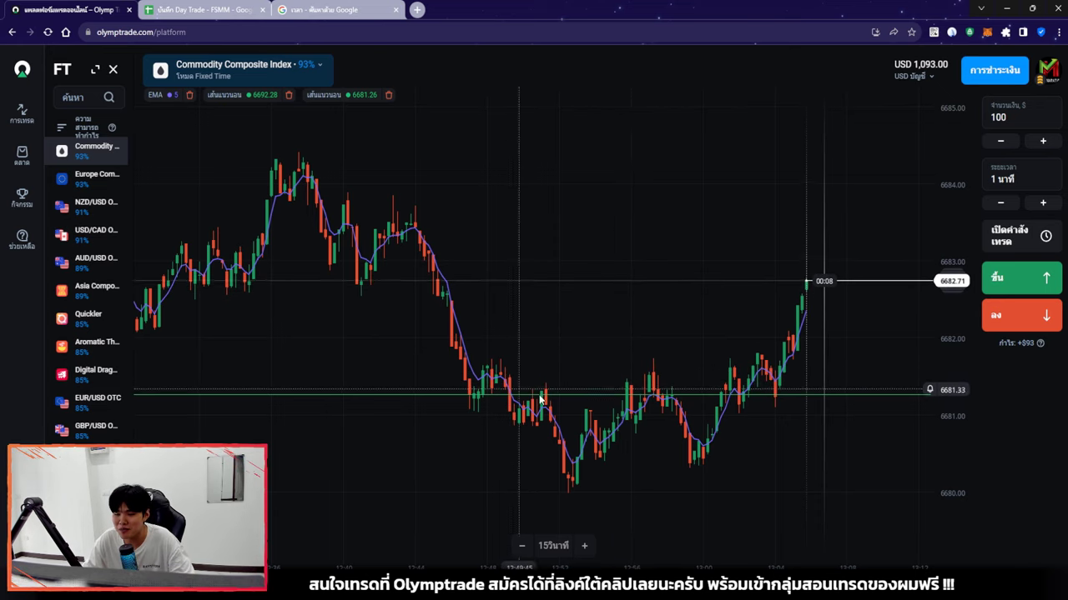
scroll(699, 380, down, 5)
scroll(699, 380, down, 3)
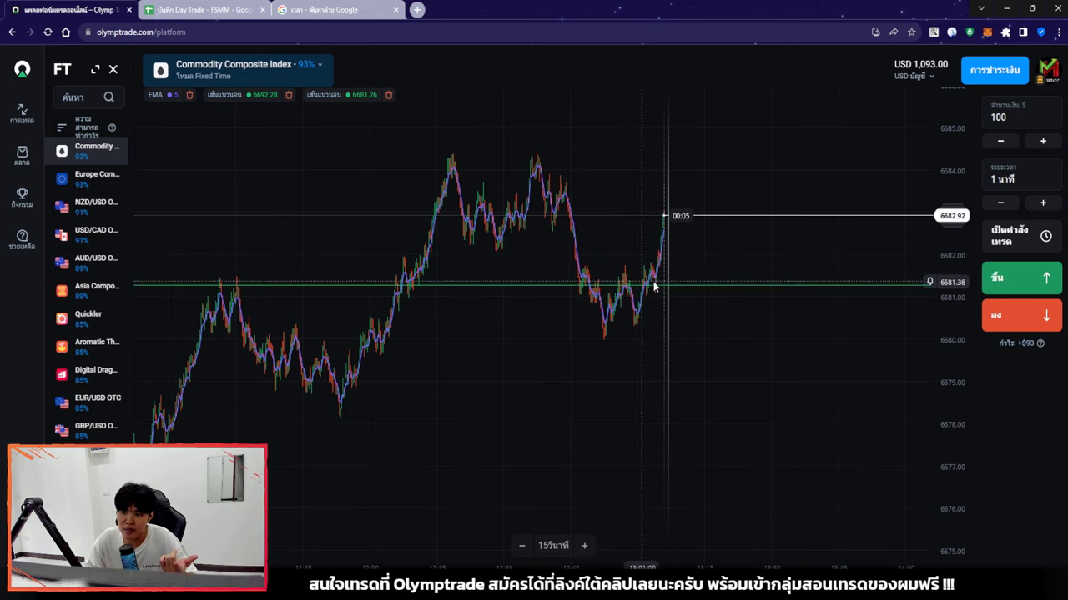
scroll(685, 291, up, 2)
scroll(692, 300, up, 1)
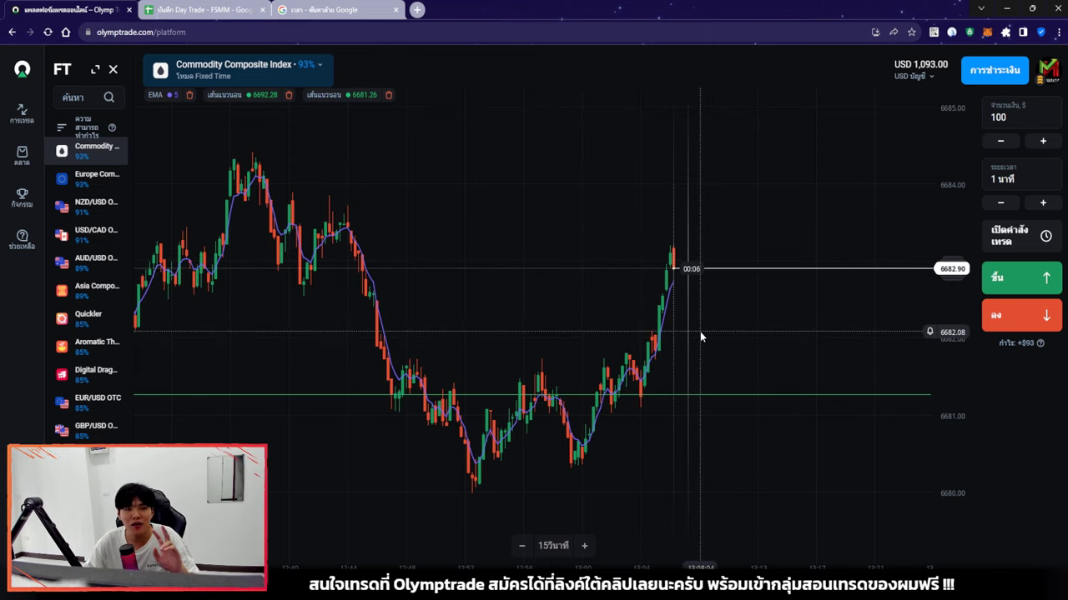
scroll(693, 321, up, 3)
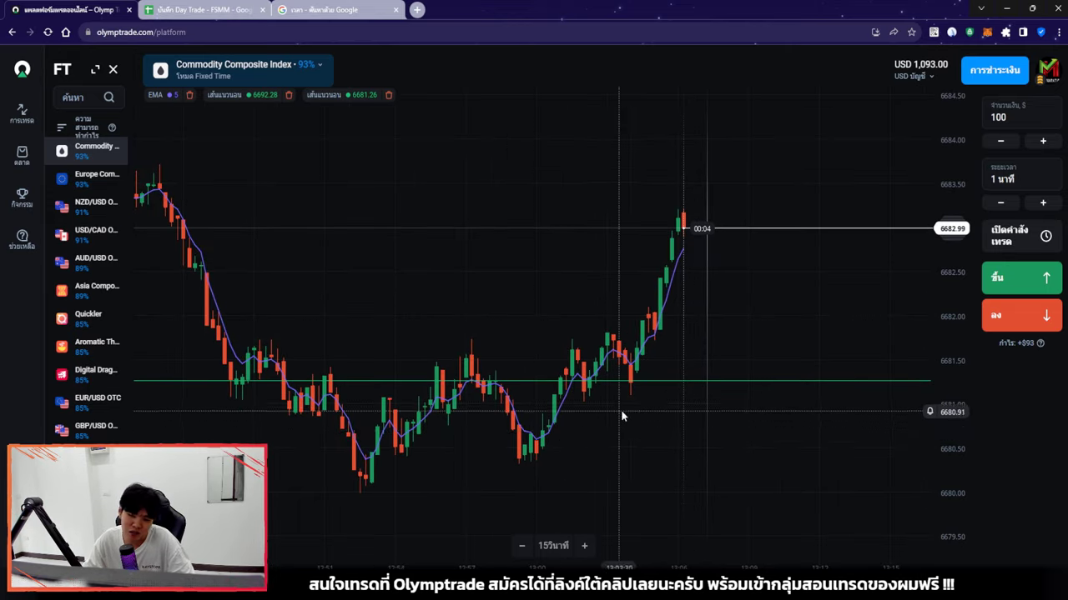
scroll(700, 291, up, 3)
scroll(703, 288, up, 4)
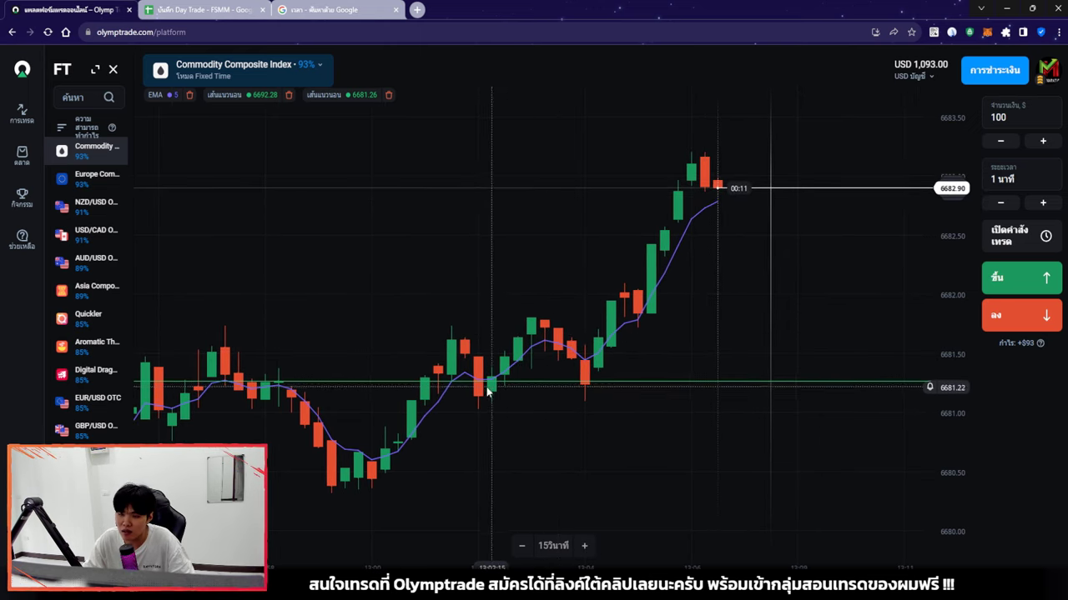
Annotate the chart with arrows tracing the swings onto the horizontal line and pointing up below it, and exit the annotation tool.
click(952, 31)
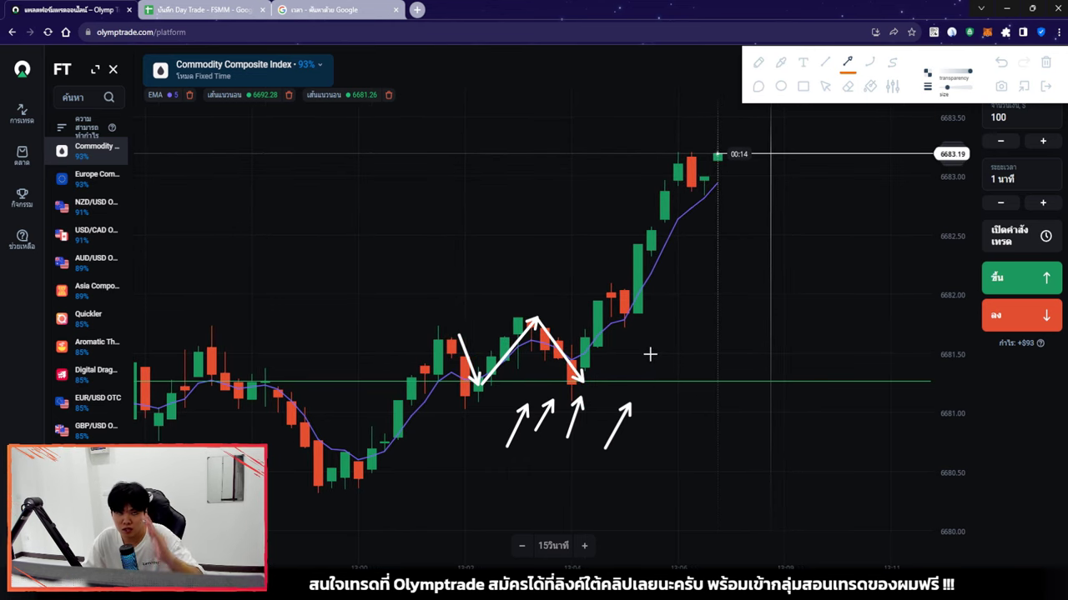
key(Escape)
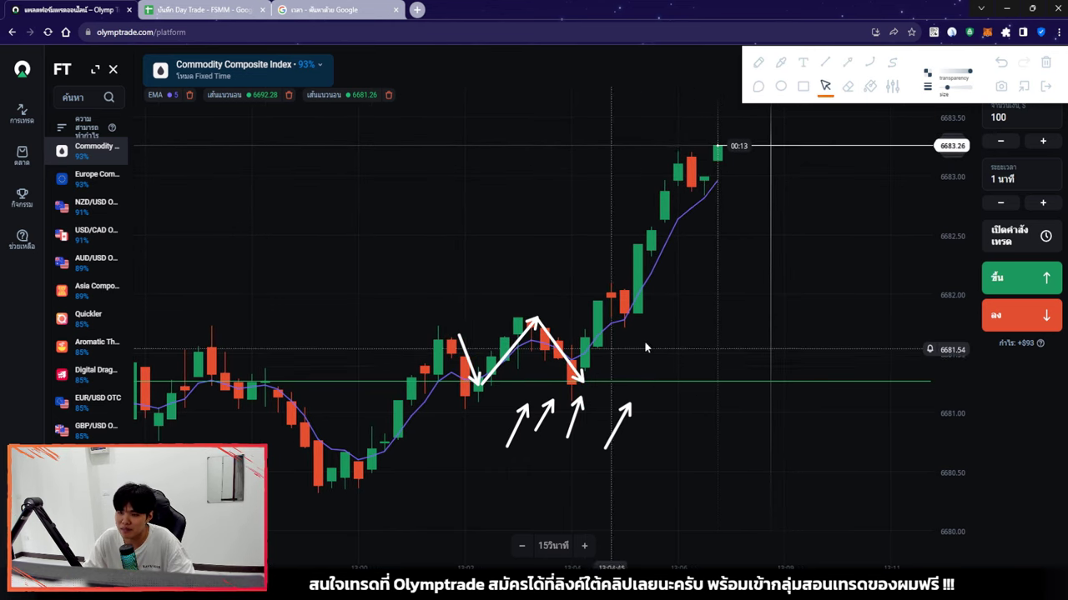
click(1047, 87)
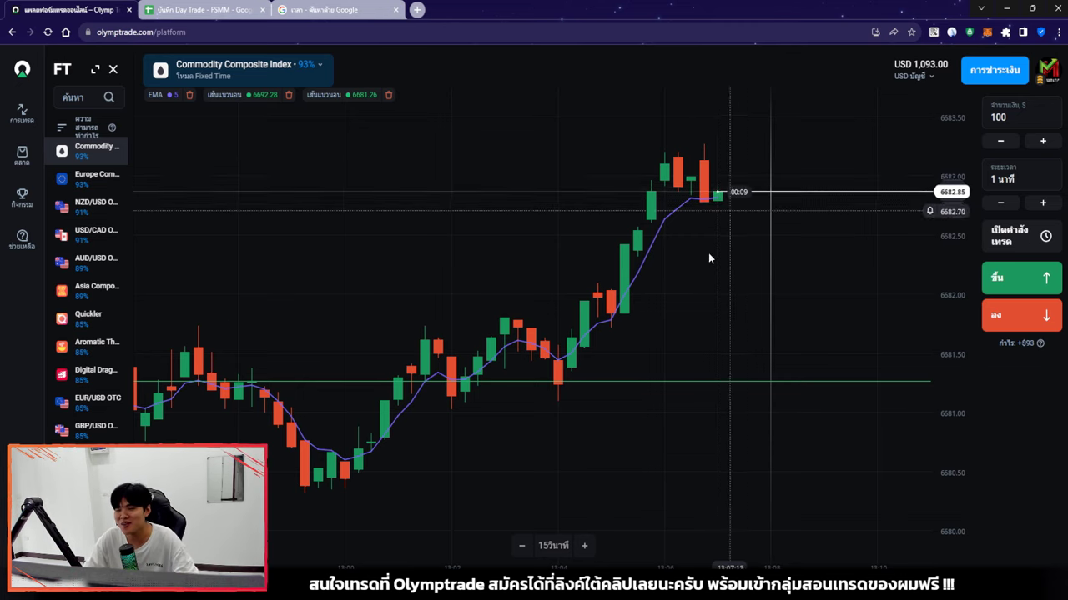
Switch to the Day Trade log in Google Sheets and enter 93 as the ROI of trade 1 in F18.
scroll(751, 265, down, 3)
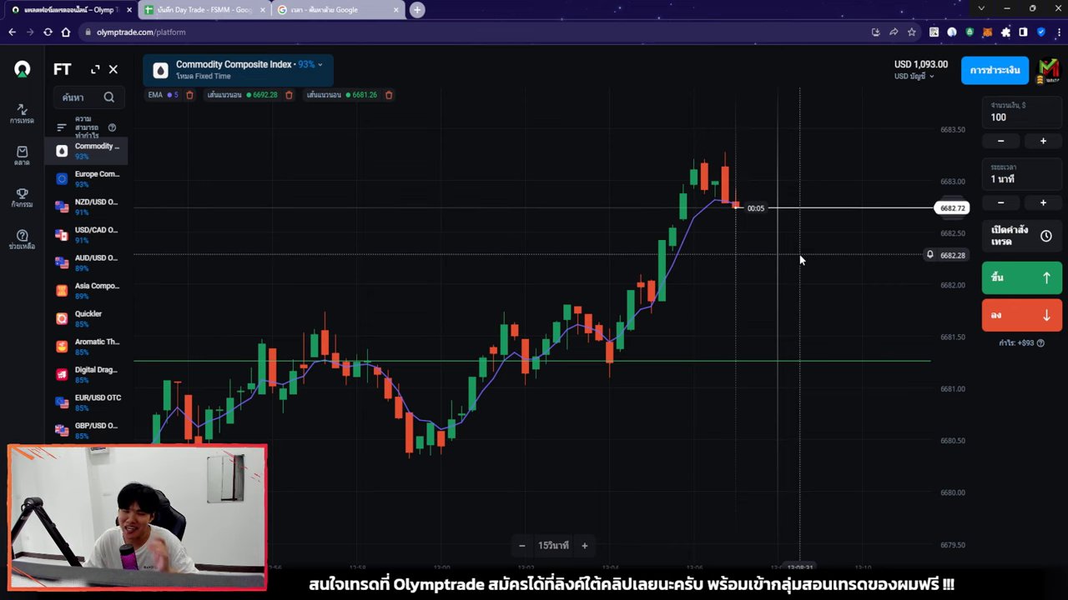
scroll(799, 255, down, 1)
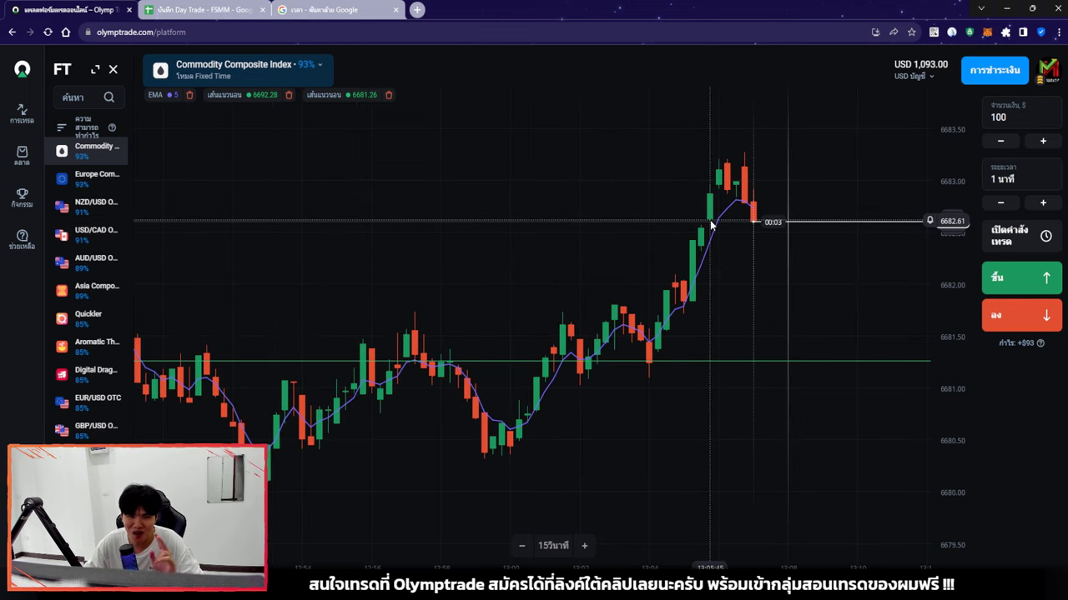
click(190, 12)
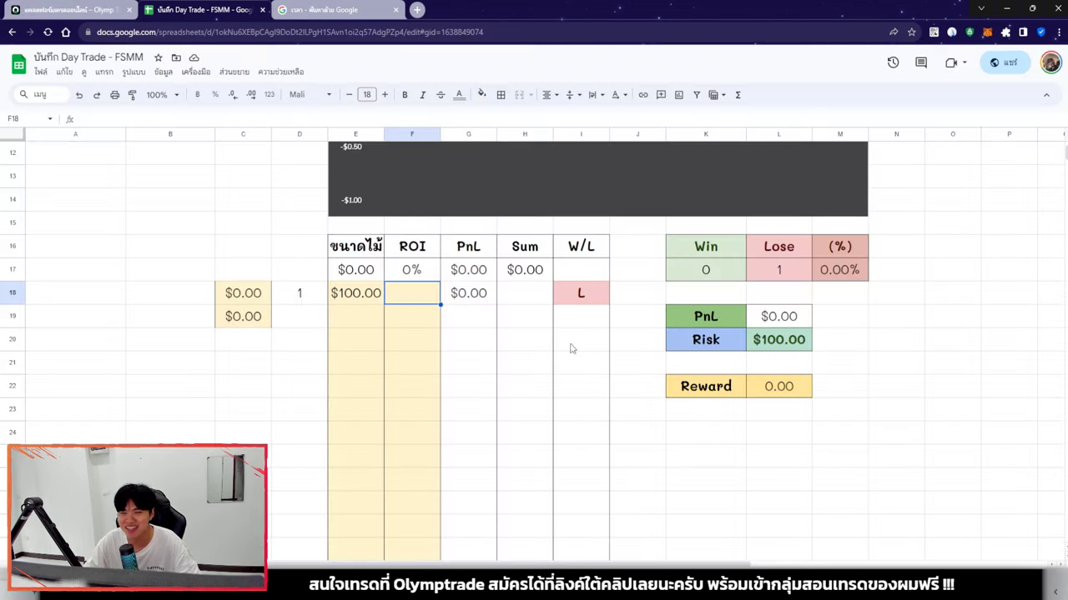
click(420, 297)
text(93)
key(Return)
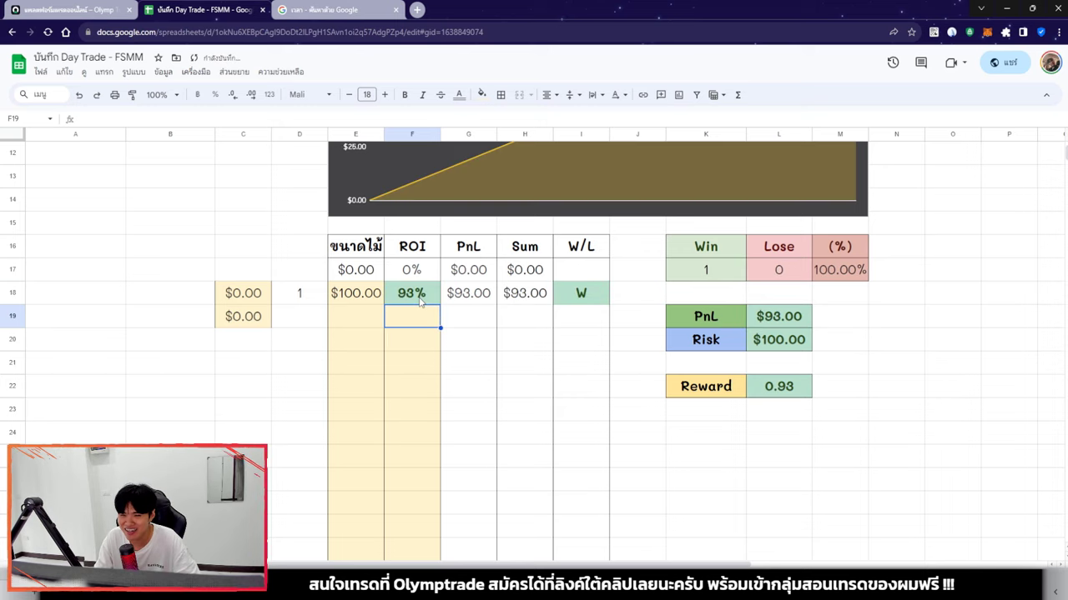
Enter 100 as the position size of trade 2 in E19 and switch back to Olymp Trade.
click(345, 300)
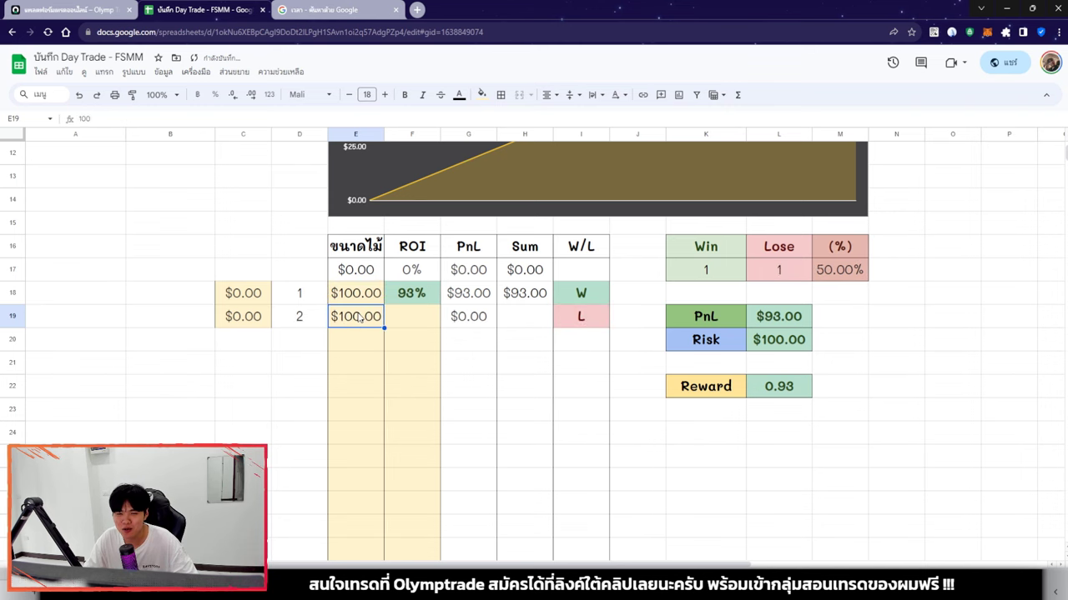
click(56, 7)
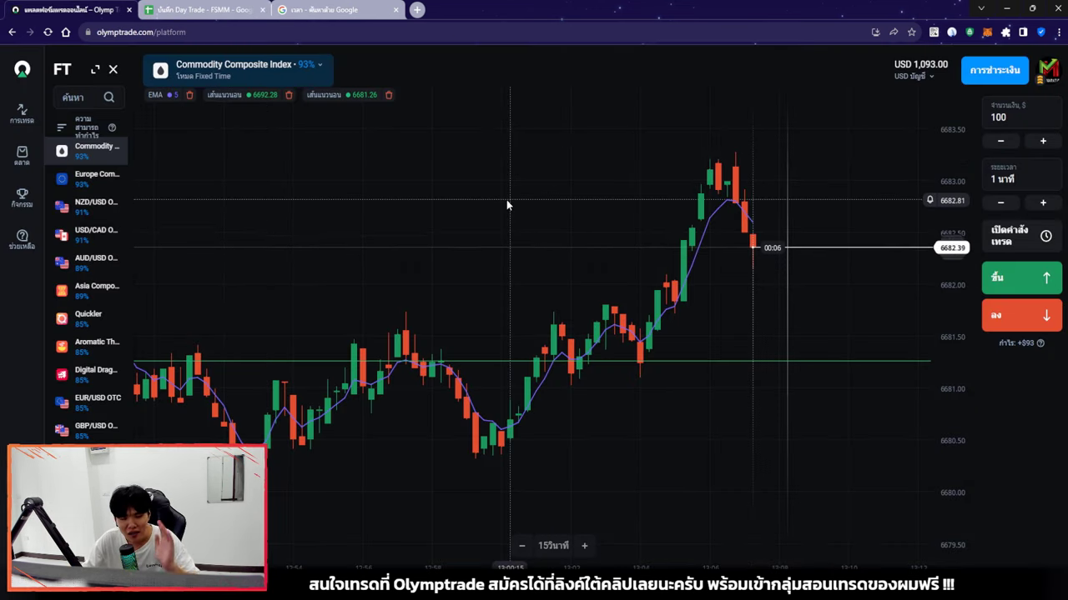
Review the Commodity Composite Index and other assets' charts, and move the horizontal line on the Aromatic Thai Index chart to 7061.99.
scroll(581, 304, down, 5)
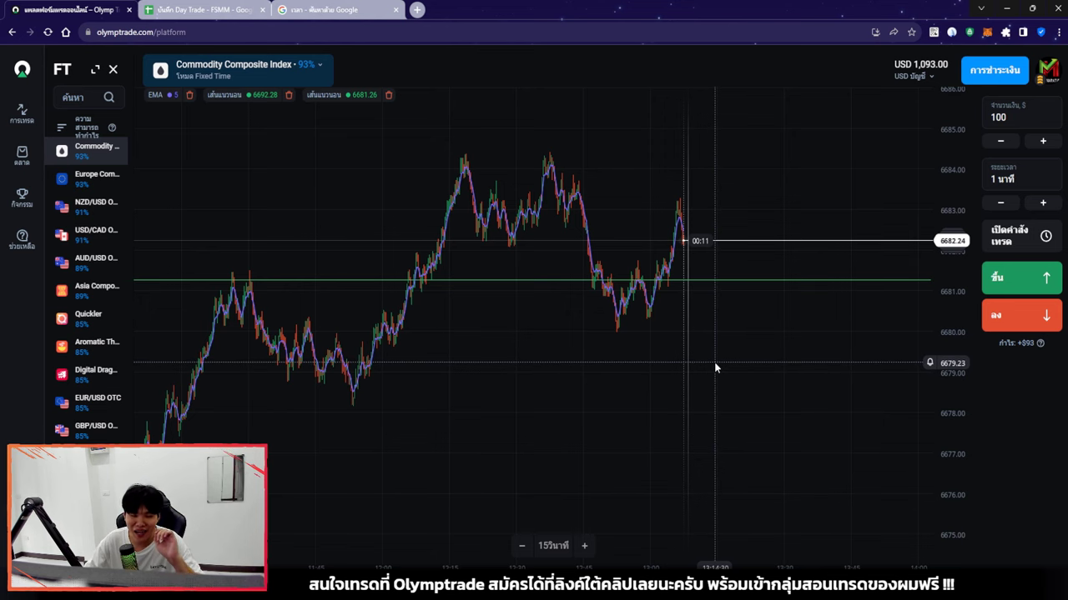
scroll(708, 363, left, 3)
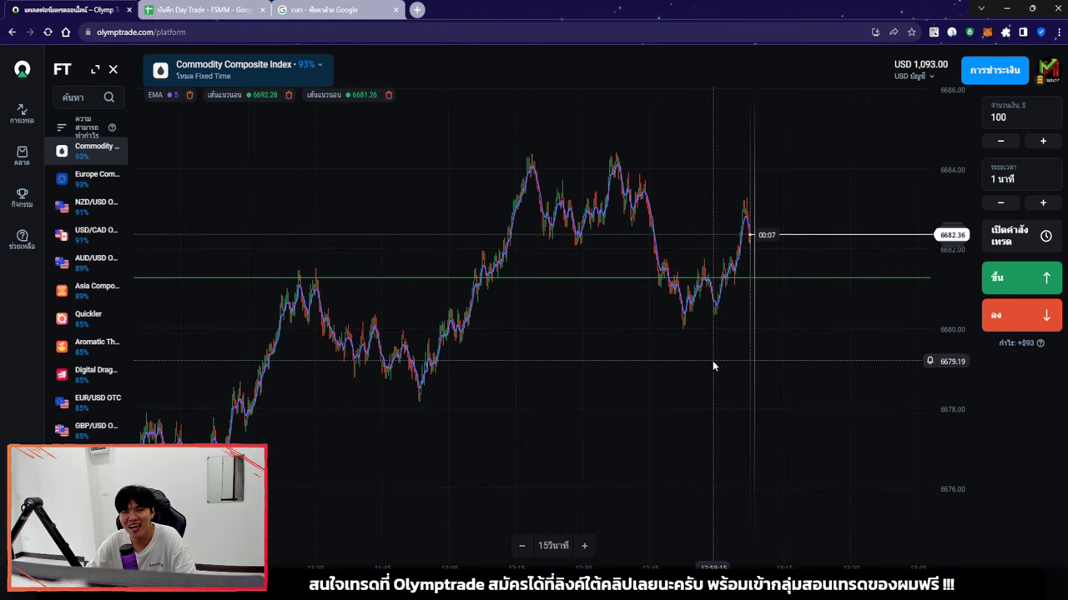
drag(712, 367, 806, 368)
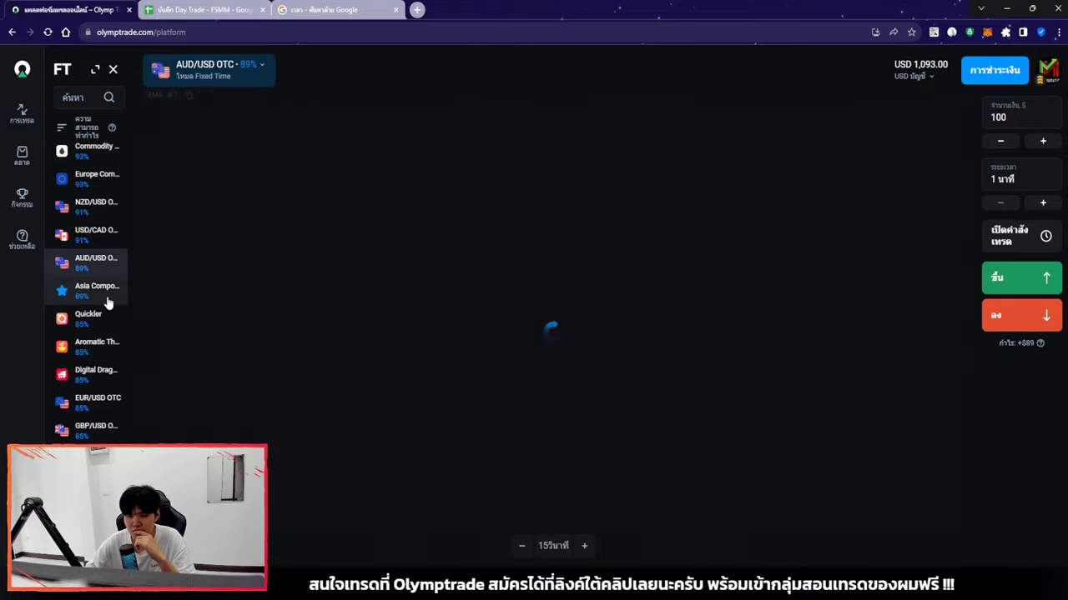
click(97, 400)
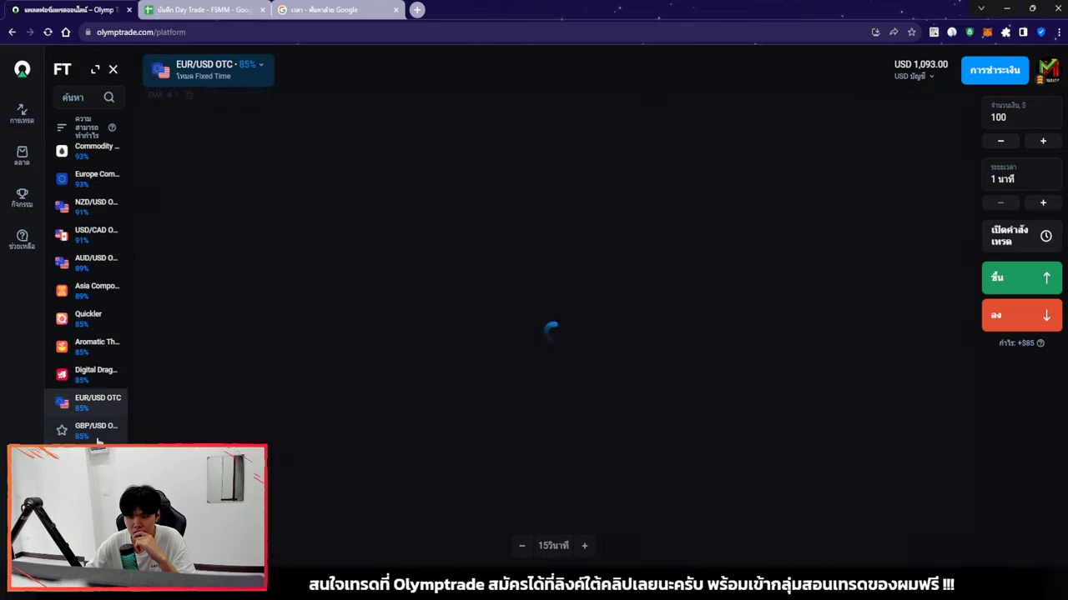
click(96, 177)
click(96, 231)
click(96, 343)
click(420, 245)
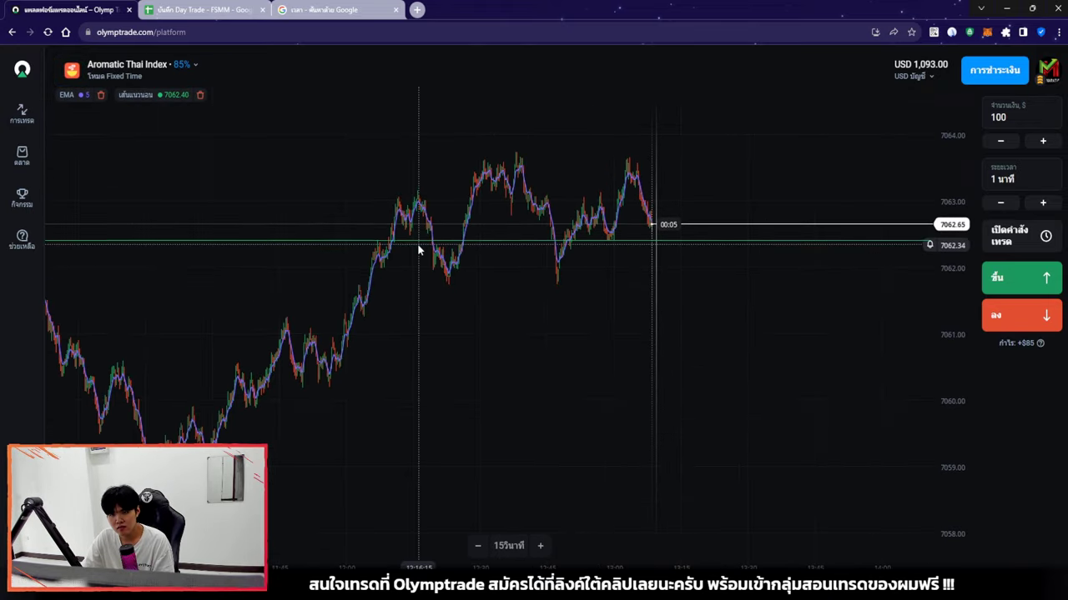
Check the other assets' charts, return to the Aromatic Thai Index and open a $100 up position for 1 minute.
click(125, 66)
click(96, 177)
click(96, 260)
click(96, 344)
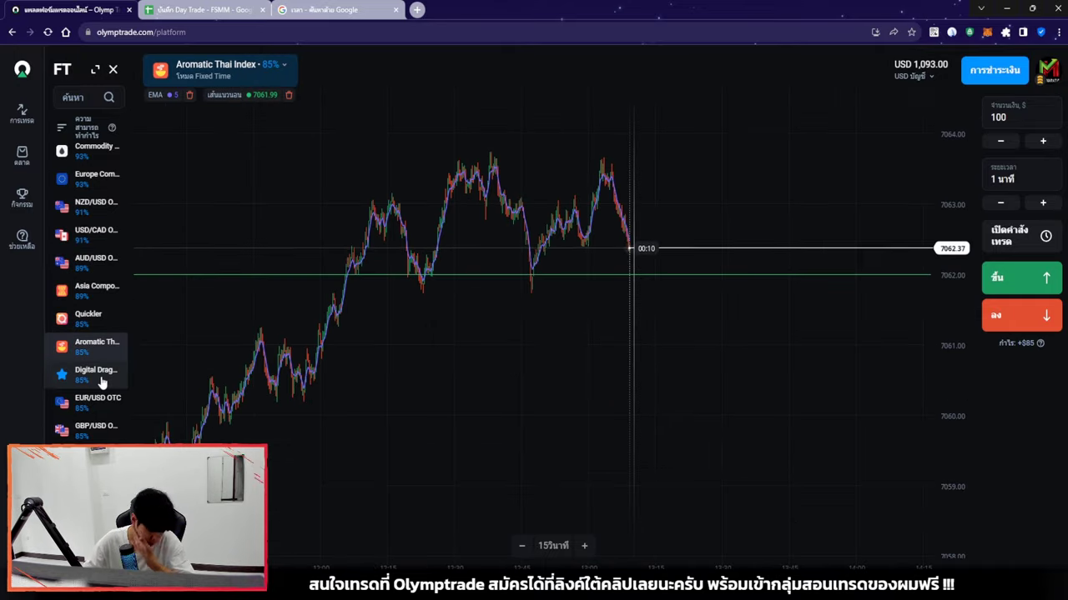
click(96, 372)
click(96, 177)
click(96, 149)
click(96, 205)
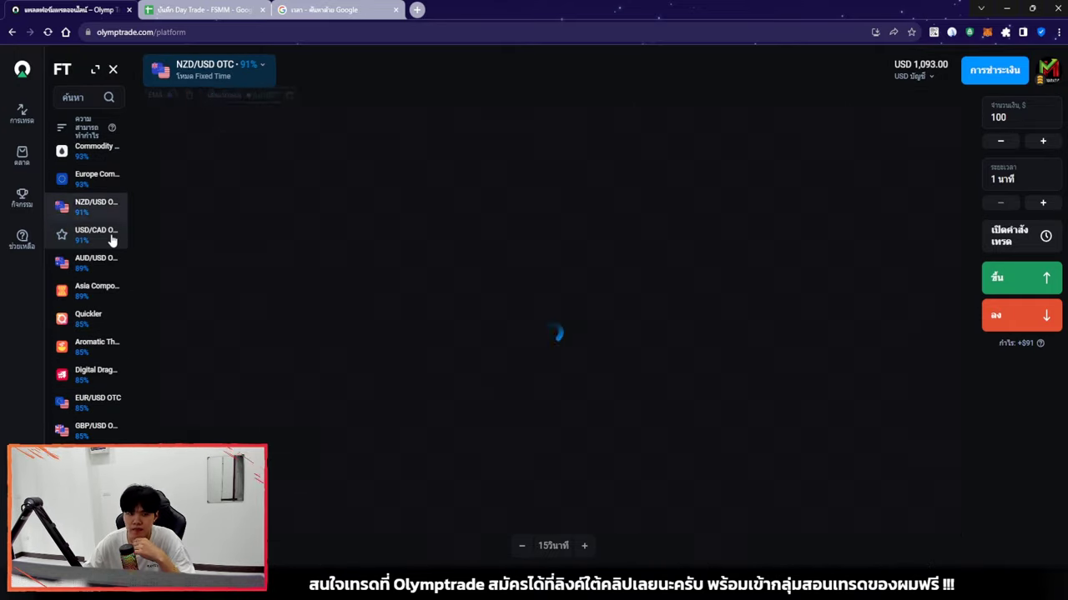
click(96, 289)
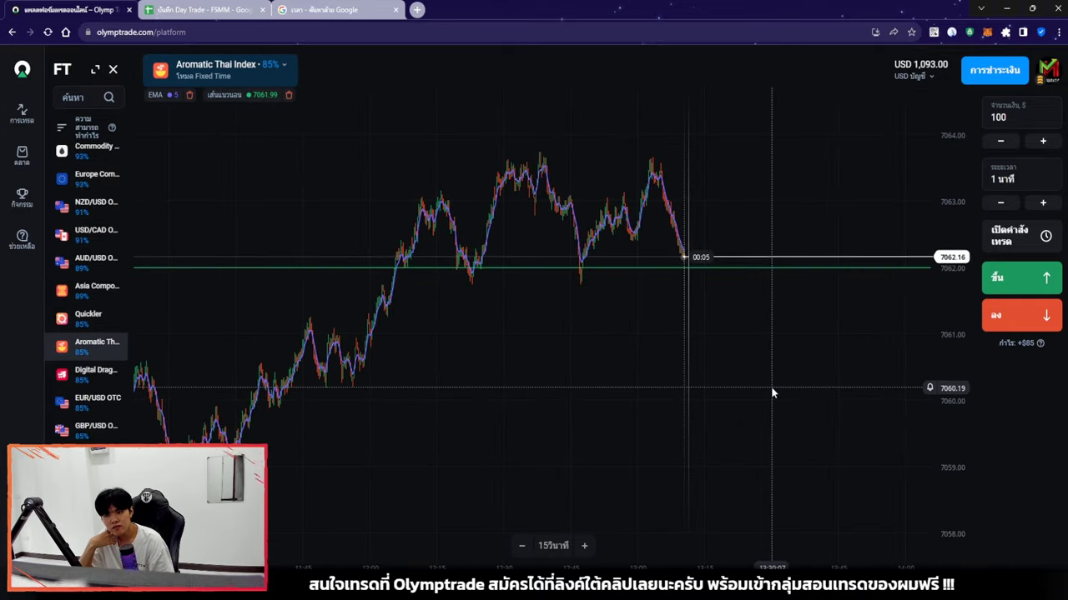
click(1018, 282)
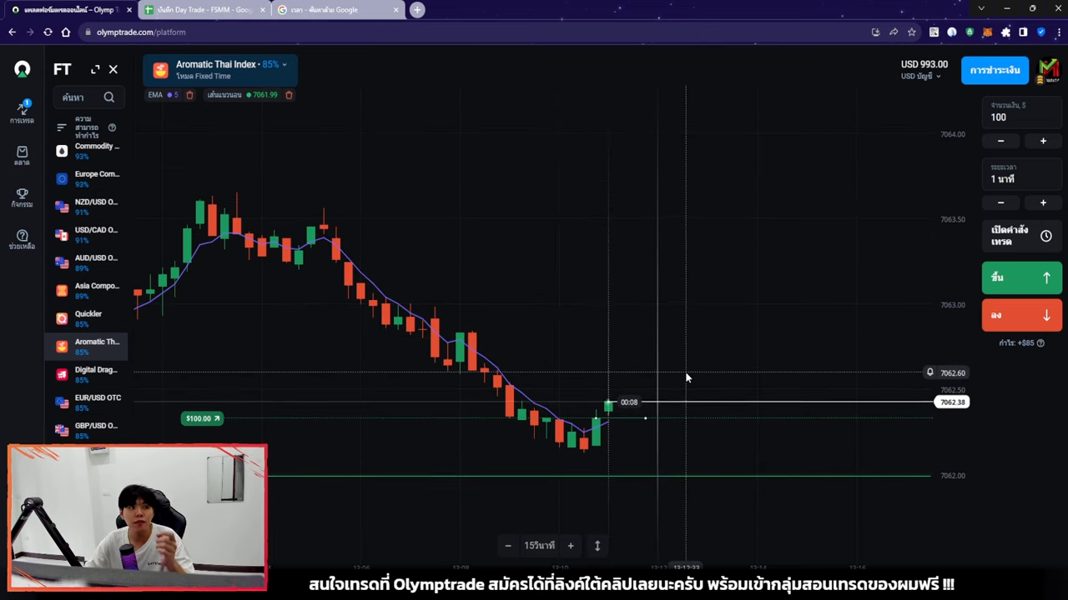
Annotate the chart with arrows tracing the swings, a thick line along the support and arrows at its two touches, and exit the annotation tool.
scroll(654, 338, down, 3)
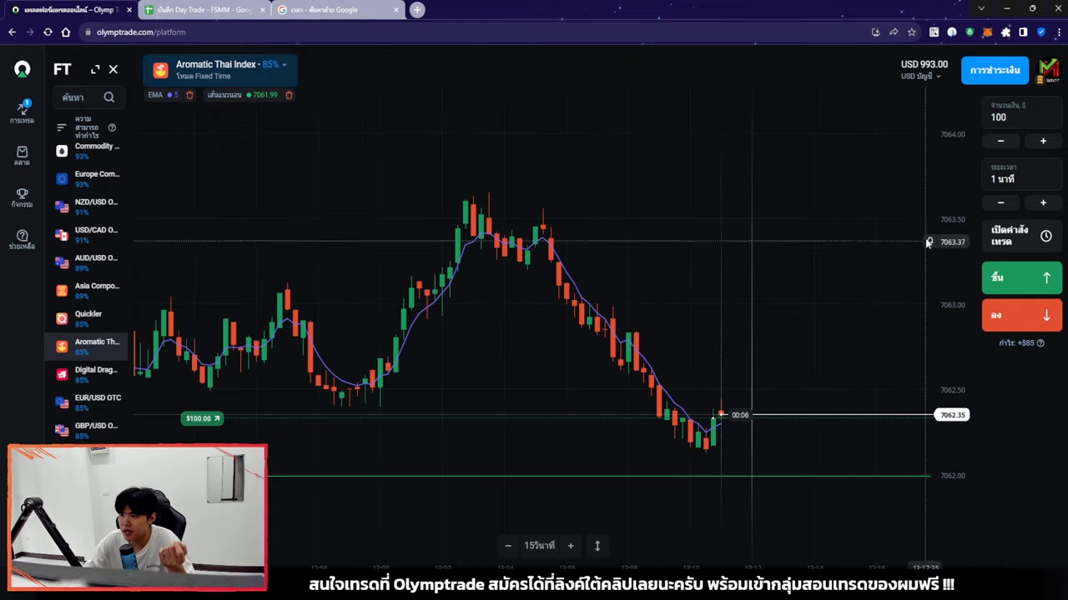
scroll(680, 360, down, 5)
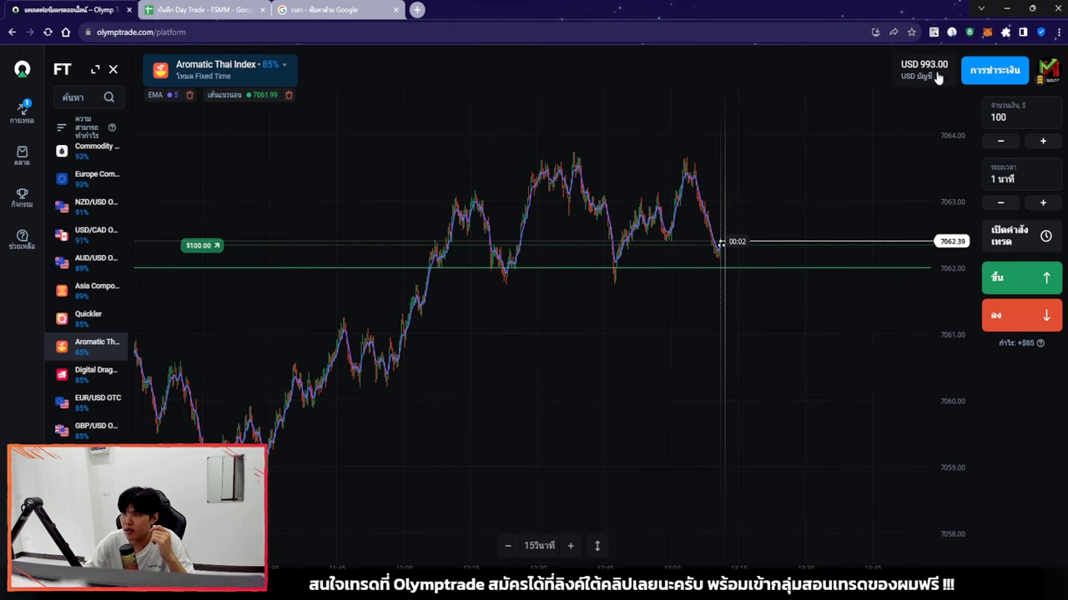
click(951, 33)
click(847, 63)
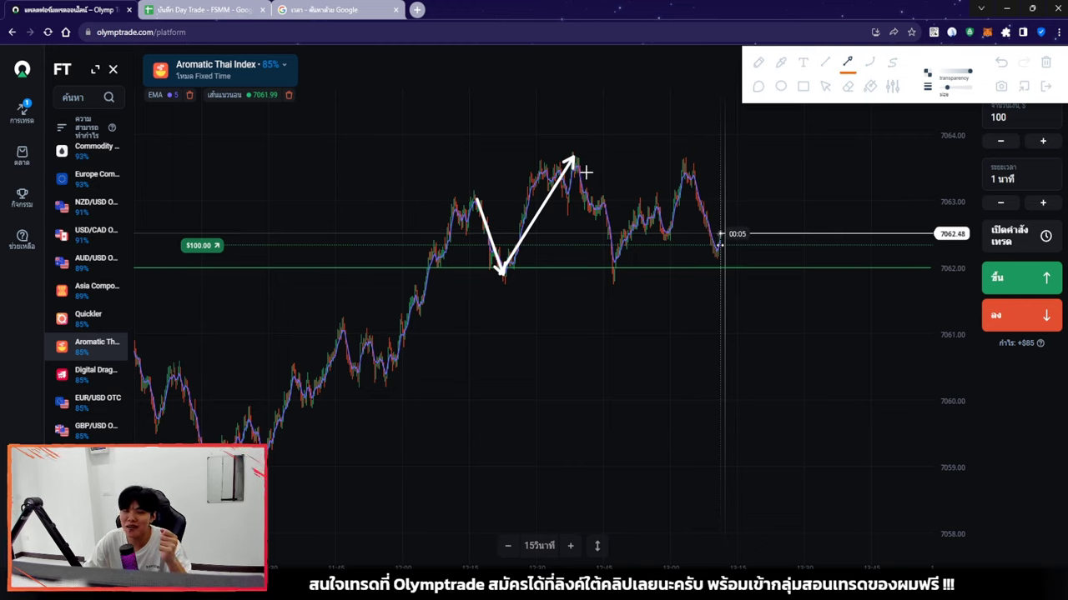
drag(611, 240, 612, 267)
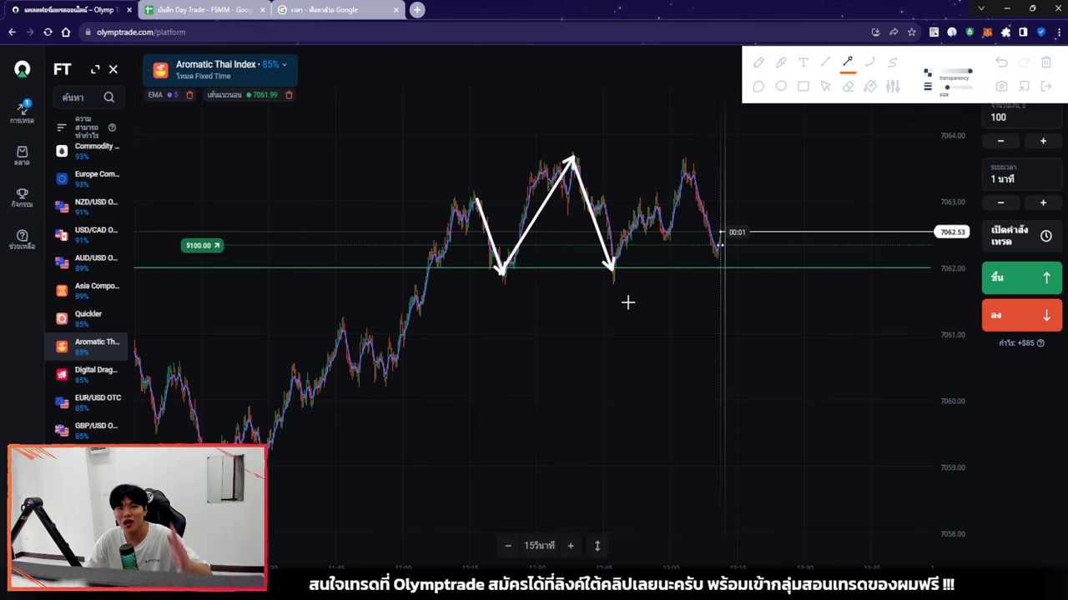
drag(644, 219, 684, 159)
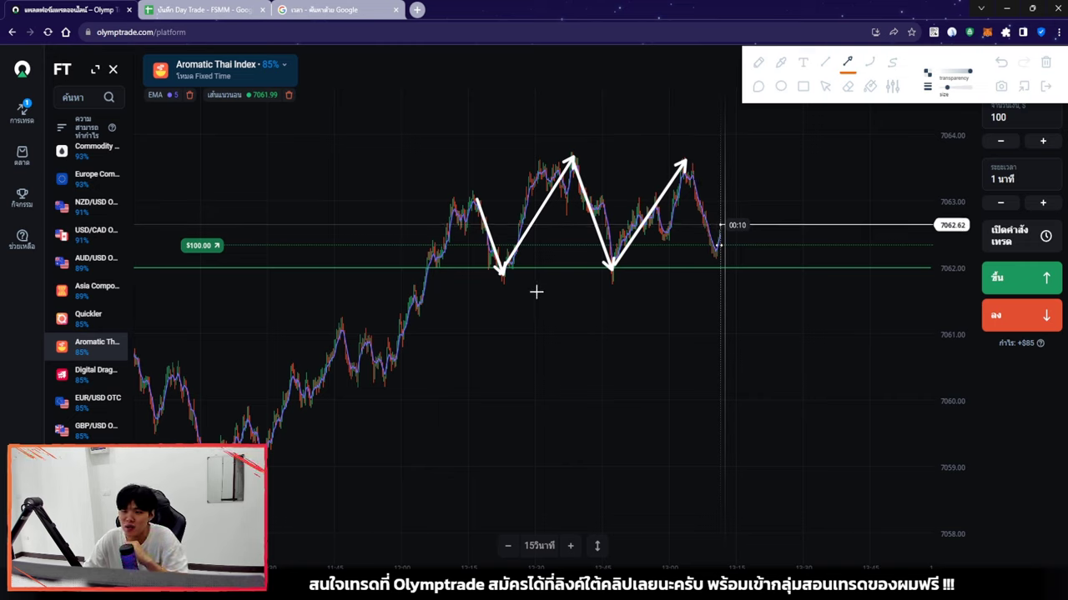
drag(575, 337, 593, 312)
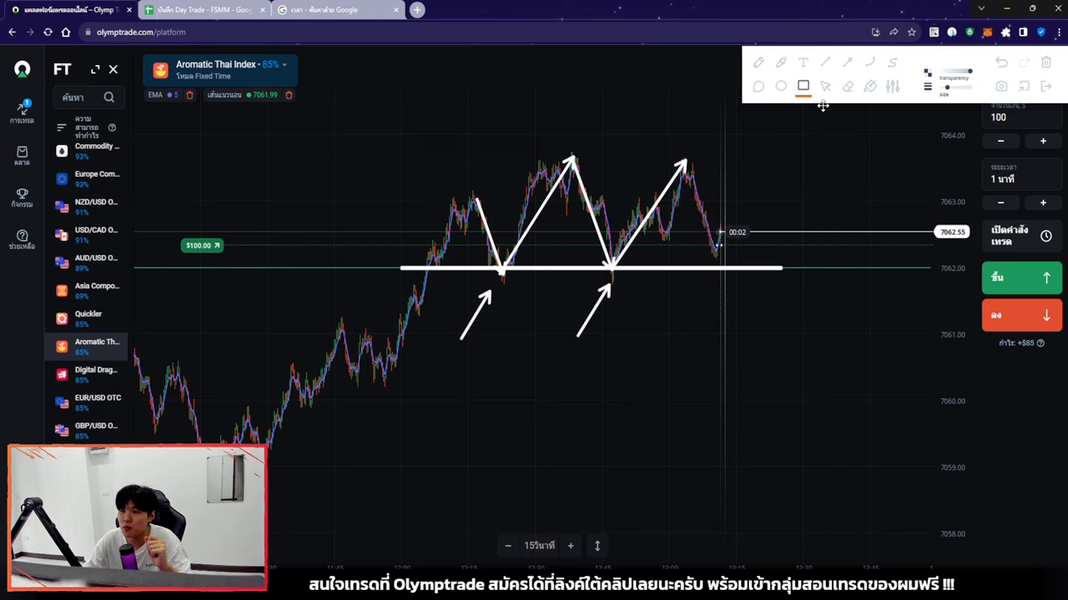
key(Escape)
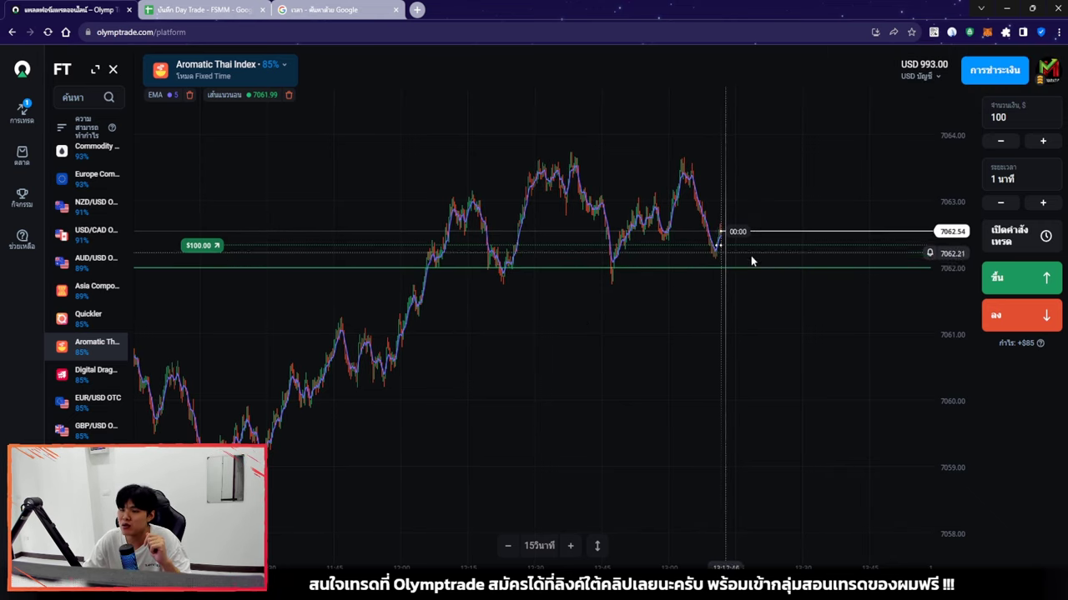
Examine the candles around the open Aromatic Thai Index trade's entry, from about 13:10 until the trade closes.
scroll(753, 279, up, 5)
scroll(748, 282, up, 3)
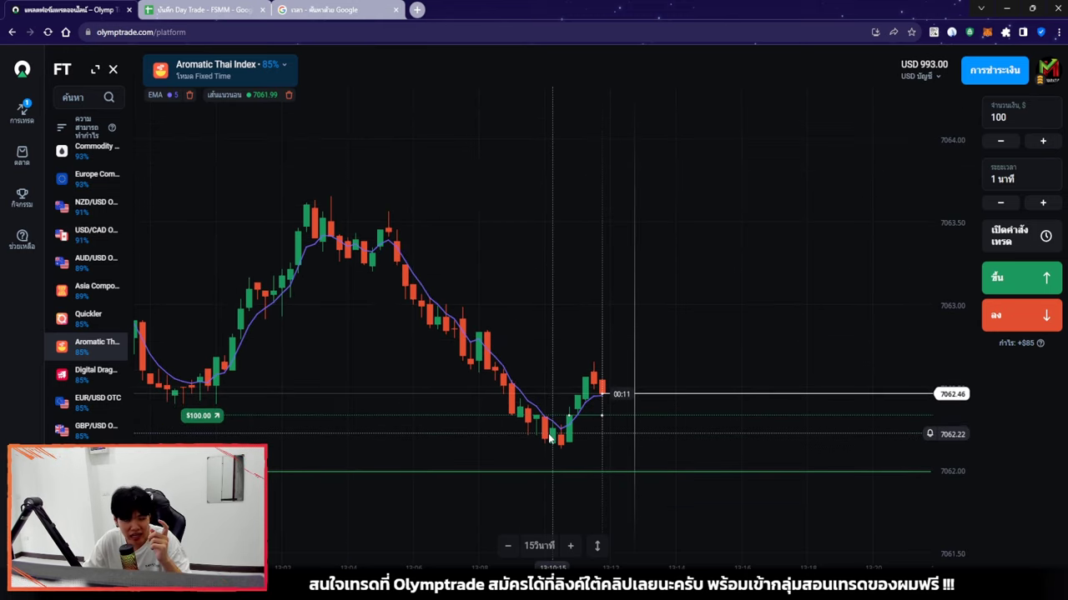
scroll(552, 431, up, 2)
scroll(597, 447, up, 2)
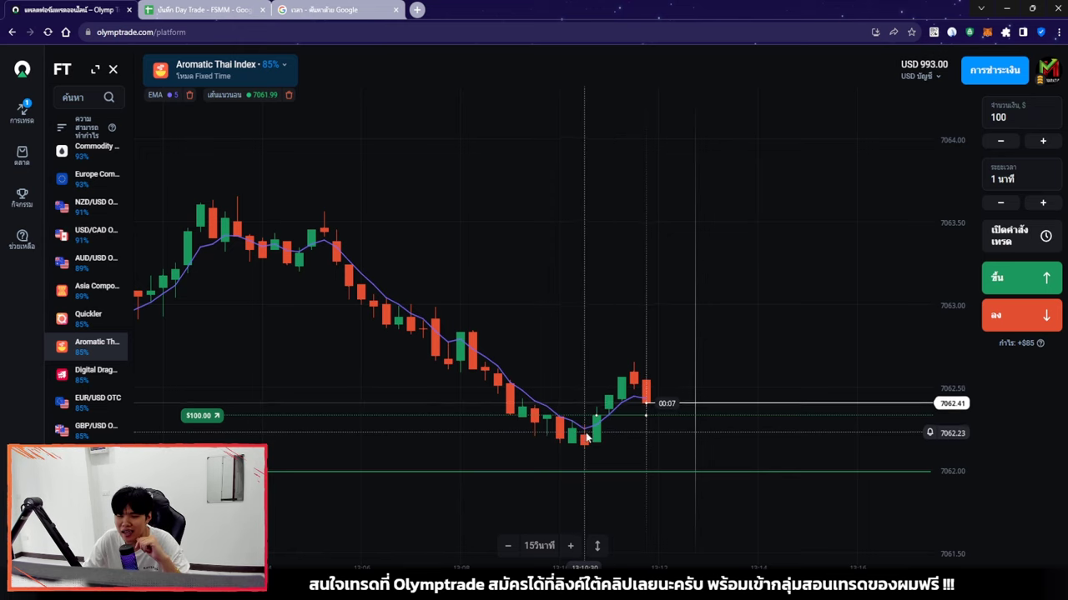
scroll(657, 434, up, 3)
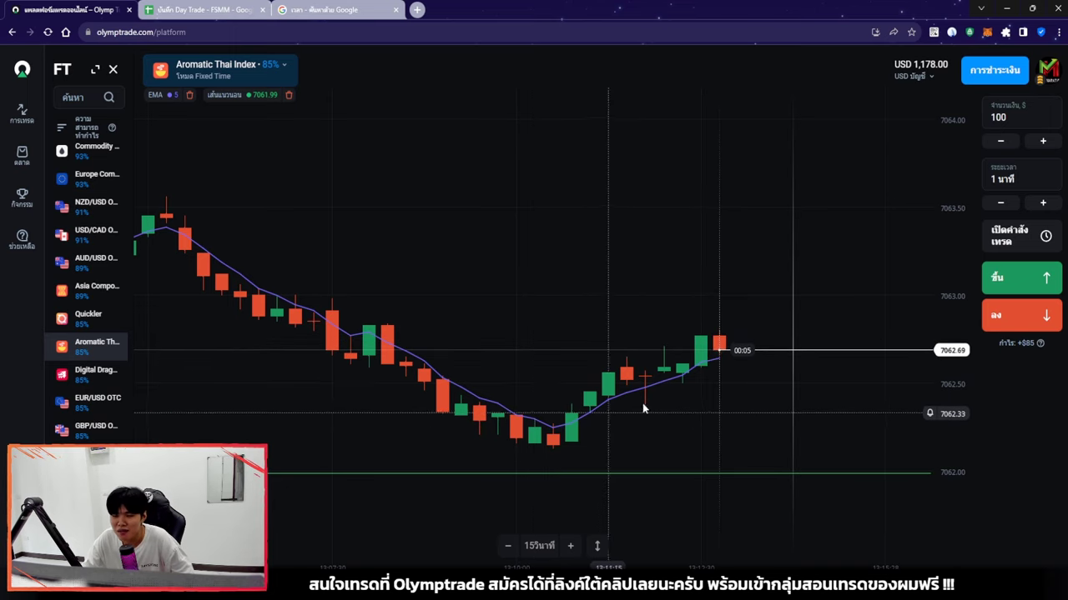
Examine the earlier touches of the horizontal line at 7061.99 and compare them with the reversal at the closed trade's entry.
scroll(595, 392, down, 3)
scroll(603, 381, down, 3)
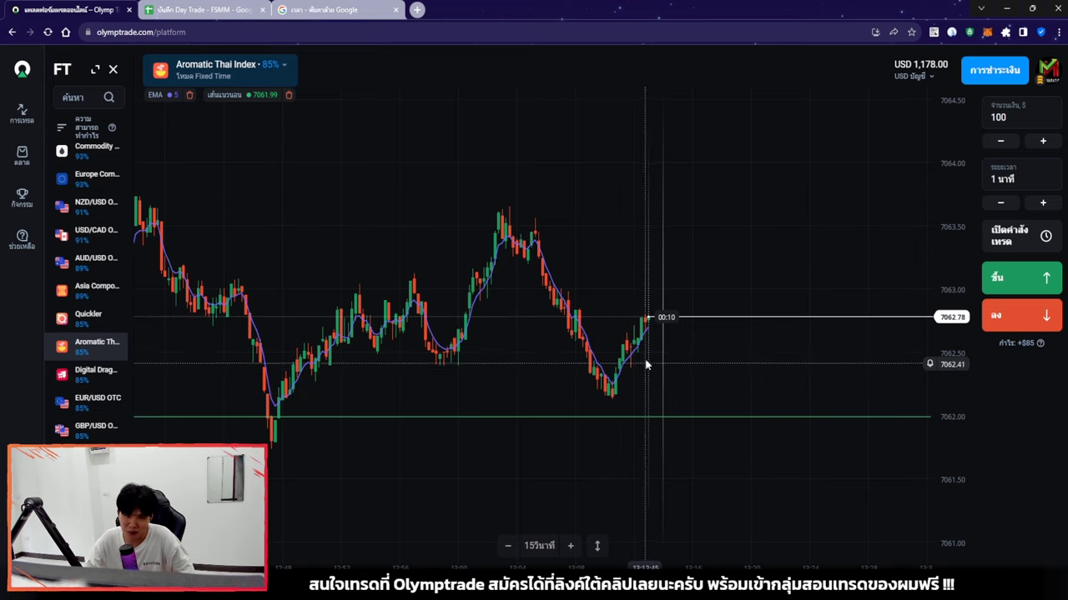
scroll(640, 381, down, 2)
scroll(641, 380, down, 3)
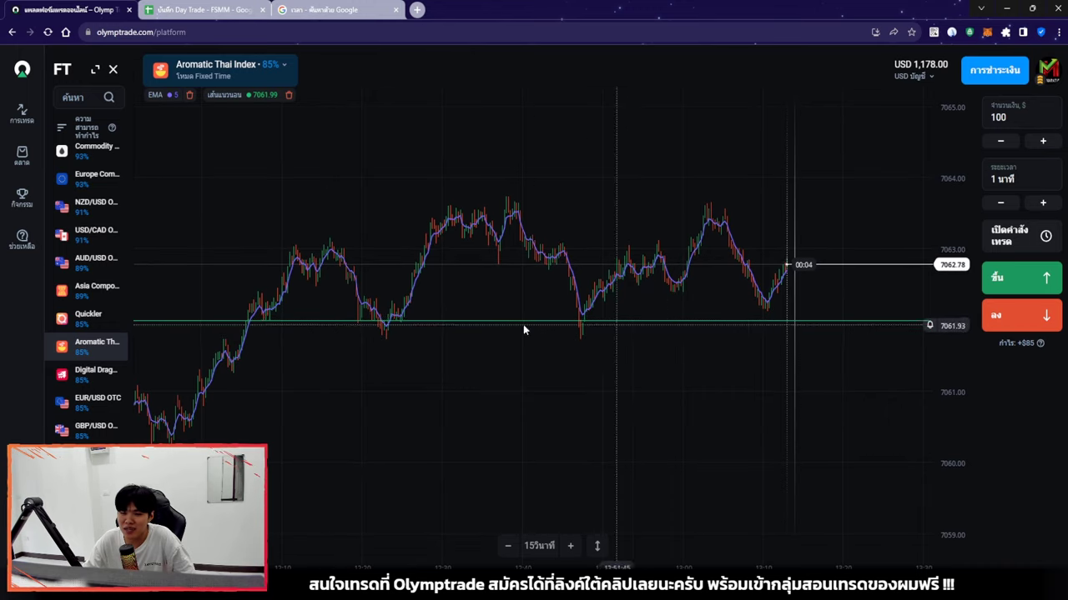
scroll(625, 325, up, 5)
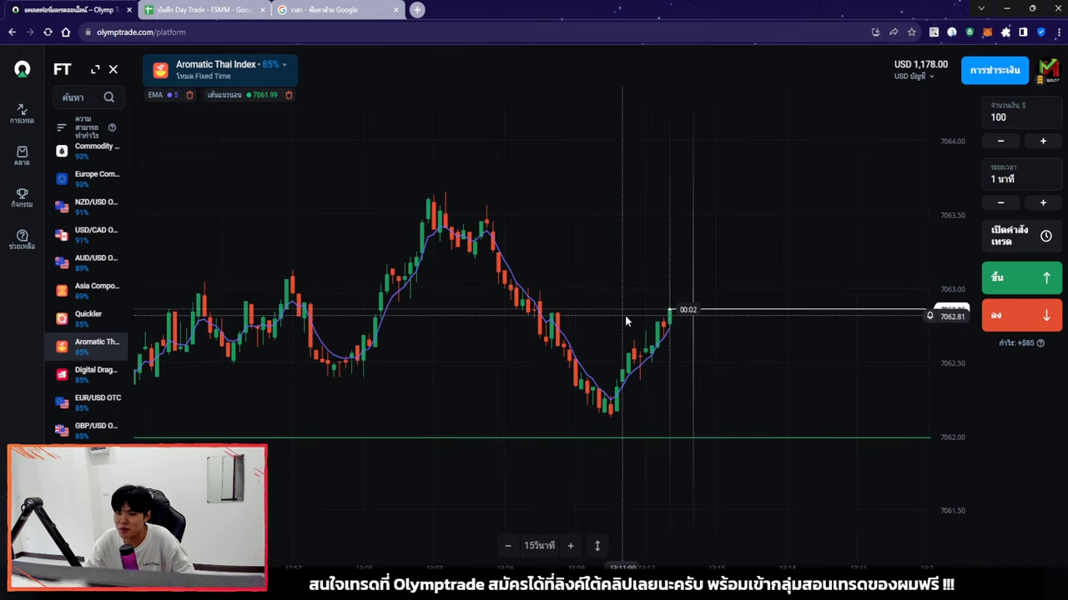
scroll(620, 436, up, 1)
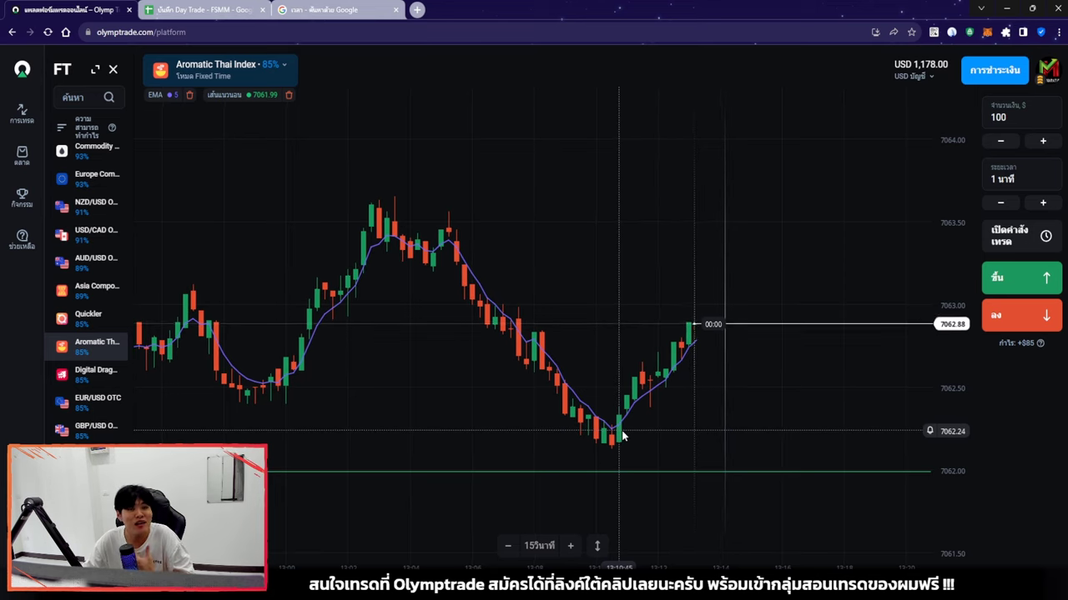
scroll(659, 421, up, 2)
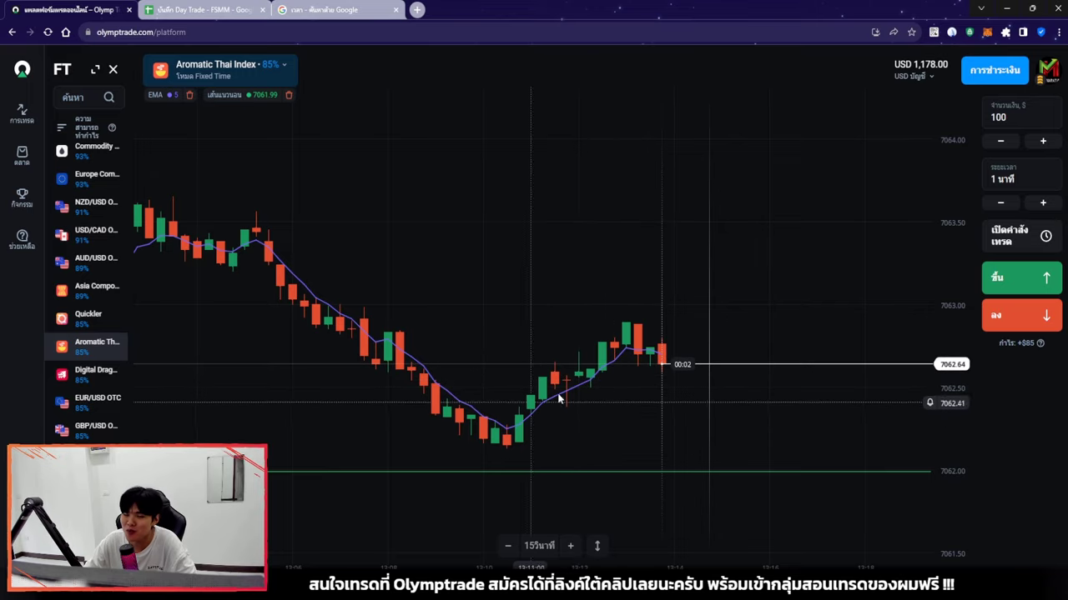
scroll(663, 346, down, 5)
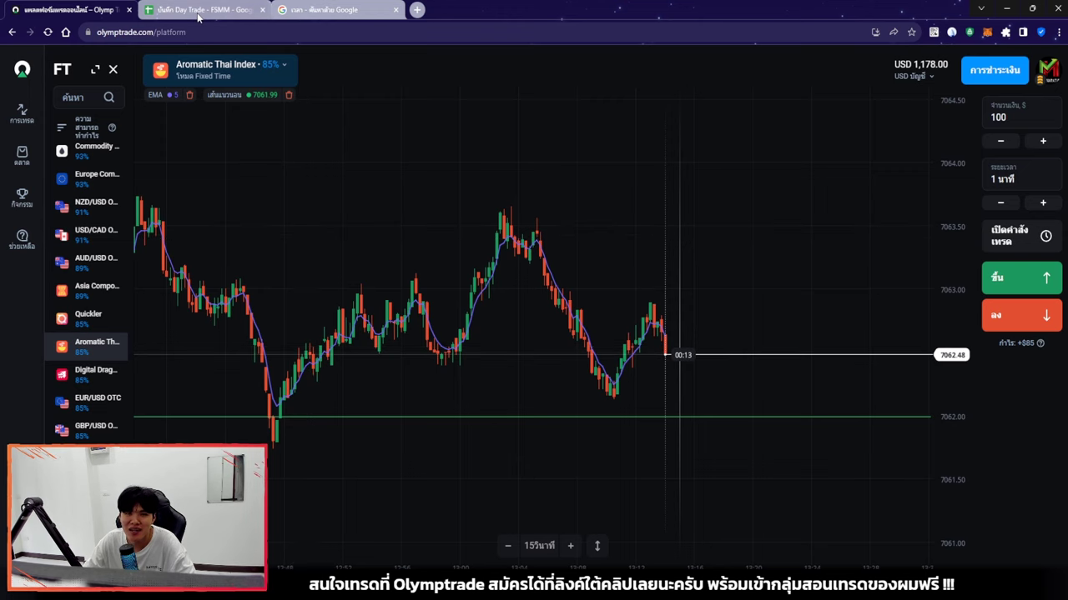
In the Day Trade log, enter 85 as the ROI of trade 2 in F19 and 100 as the position size of trade 3 in E20.
key(ctrl+Tab)
key(ctrl+shift+Tab)
key(ctrl+Tab)
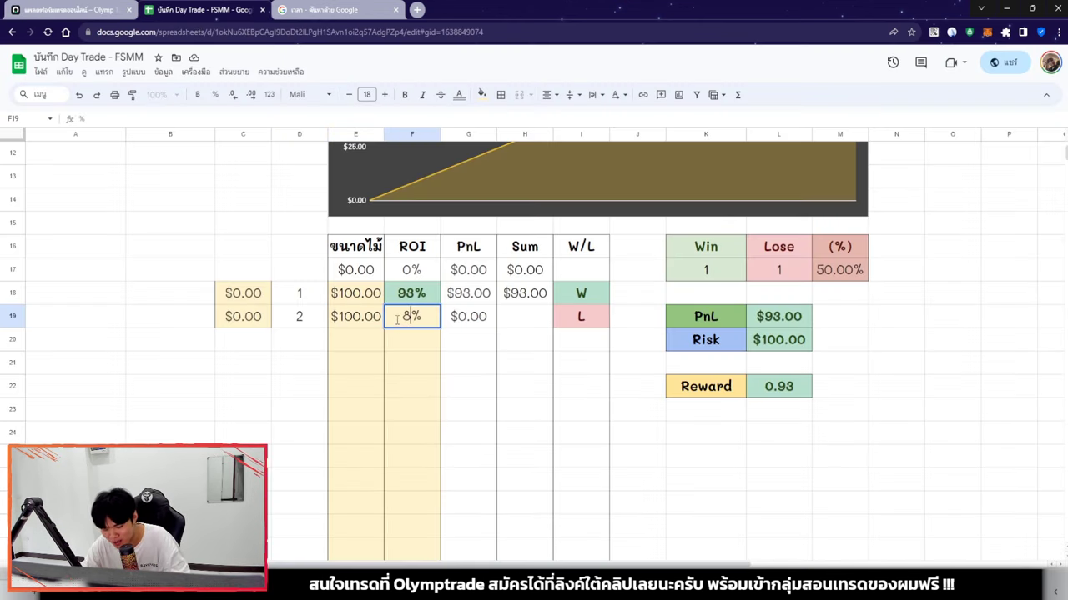
text(5)
key(Return)
key(ctrl+shift+Tab)
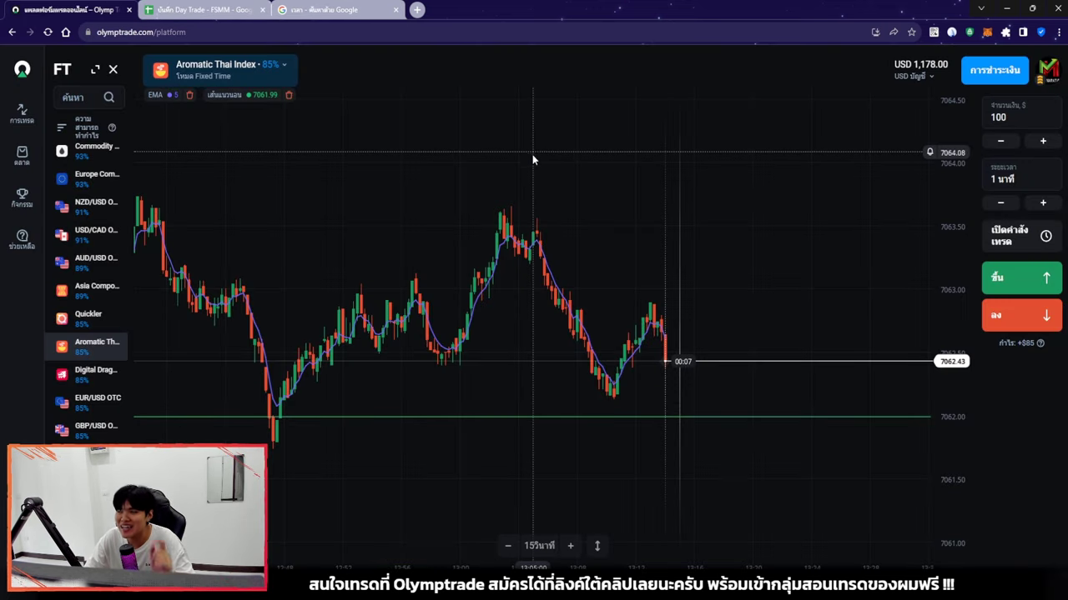
click(182, 7)
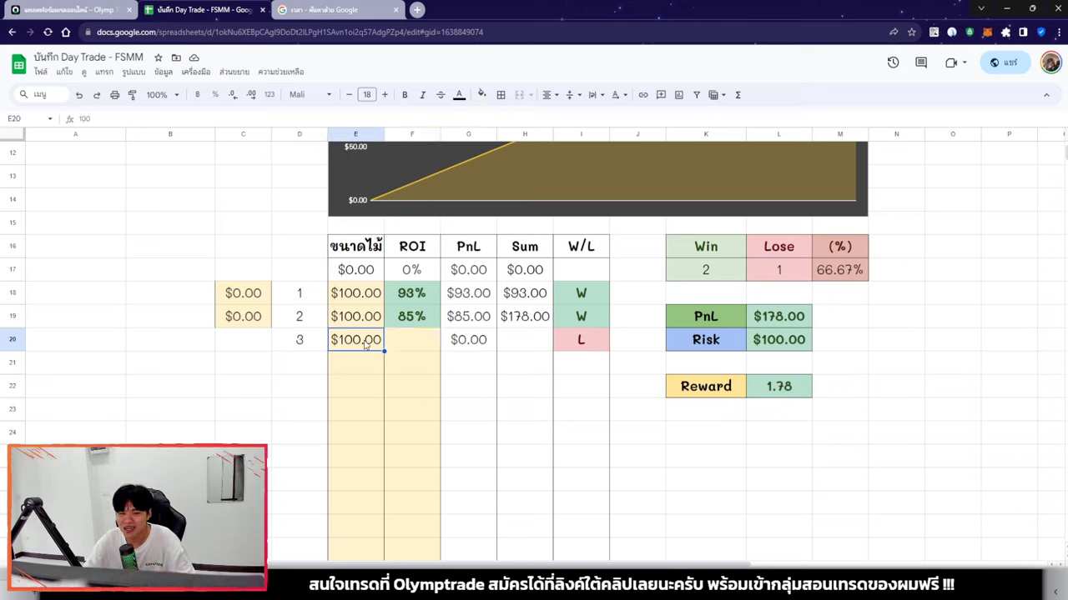
Switch to Olymp Trade and open a $100 up position for 1 minute on the Commodity Composite Index.
click(57, 8)
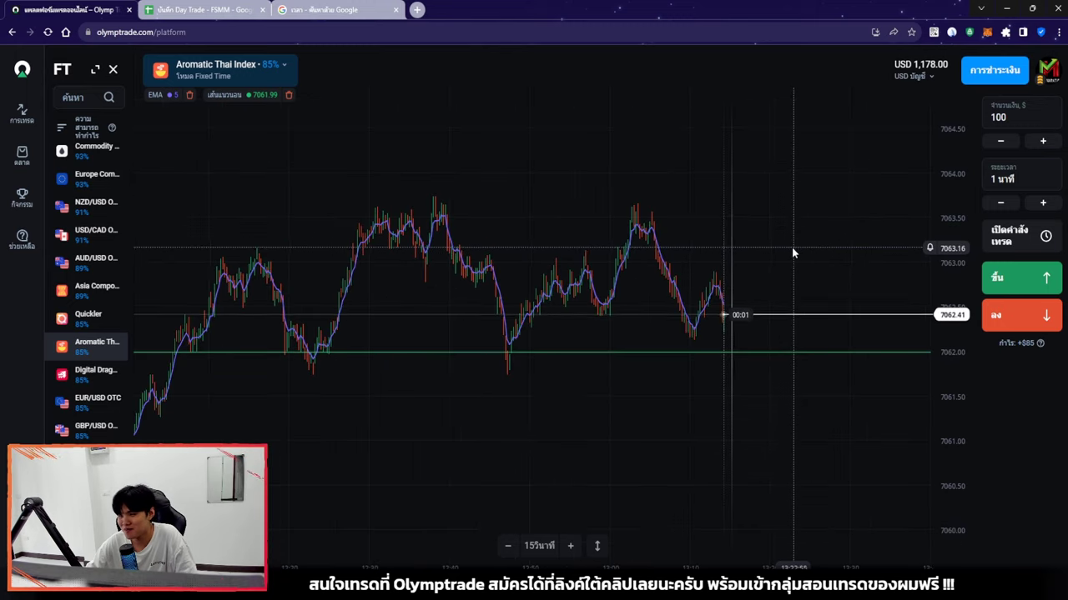
click(95, 148)
drag(108, 183, 449, 331)
click(449, 331)
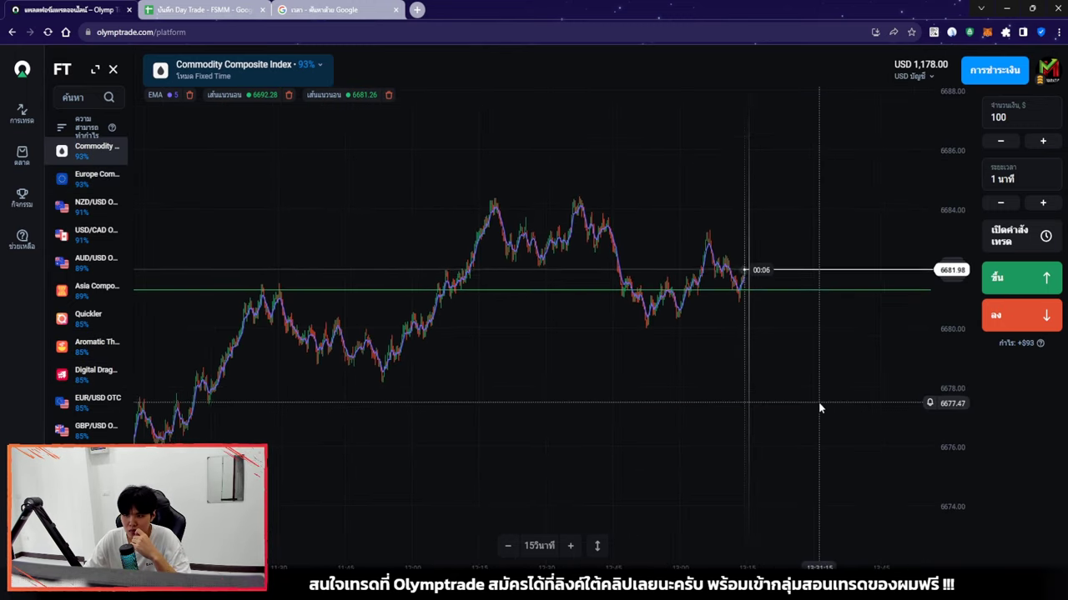
click(1014, 285)
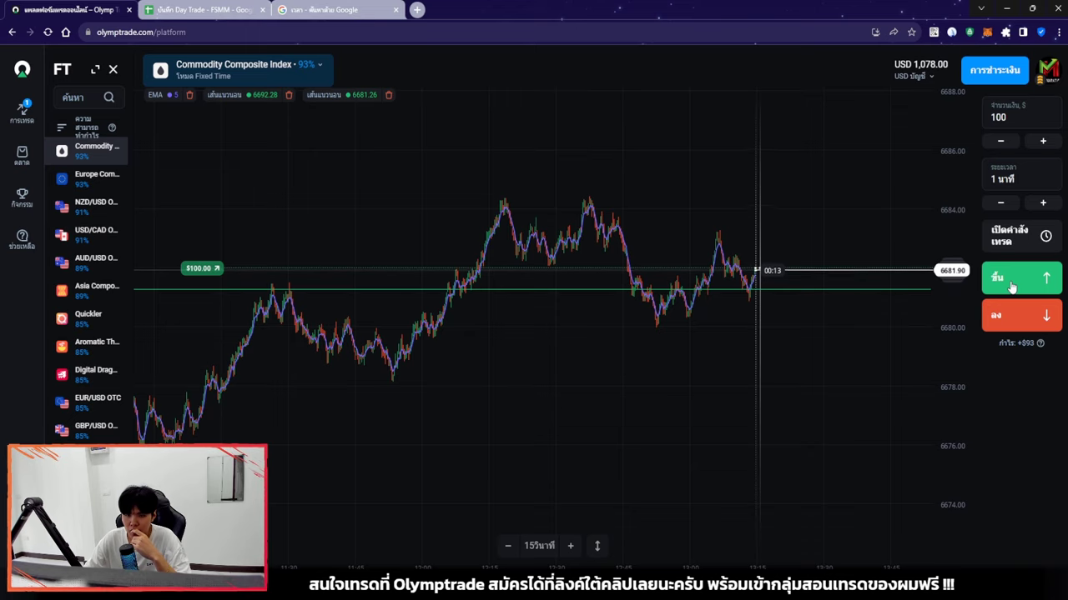
Annotate the chart with a thick line over the 6681.26 level and arrows tracing the drop after 11:30 and the following rise to the peak.
scroll(769, 309, up, 5)
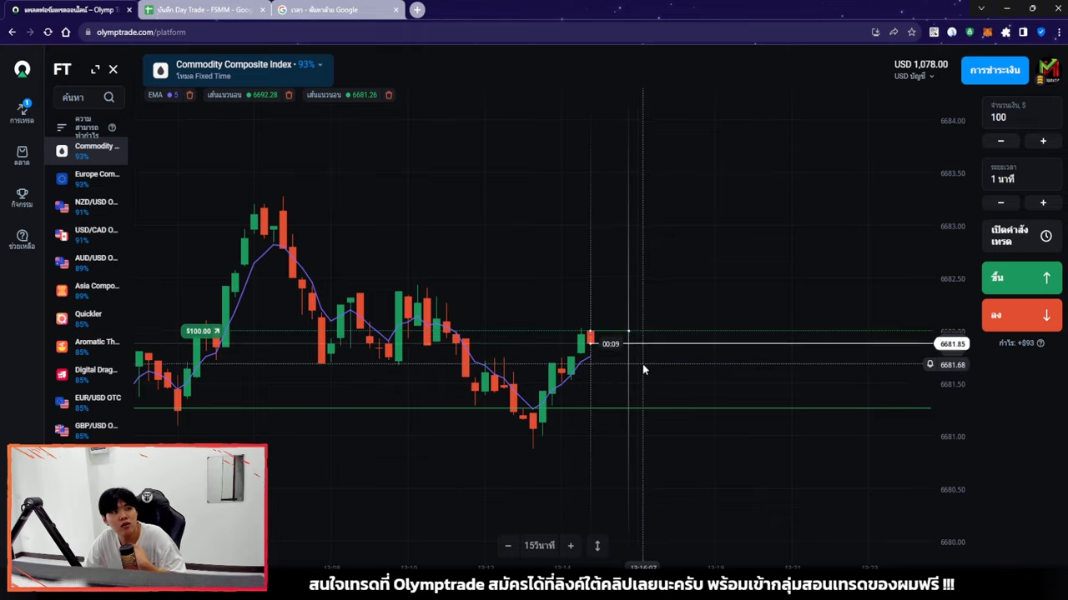
scroll(659, 367, up, 2)
scroll(673, 386, down, 5)
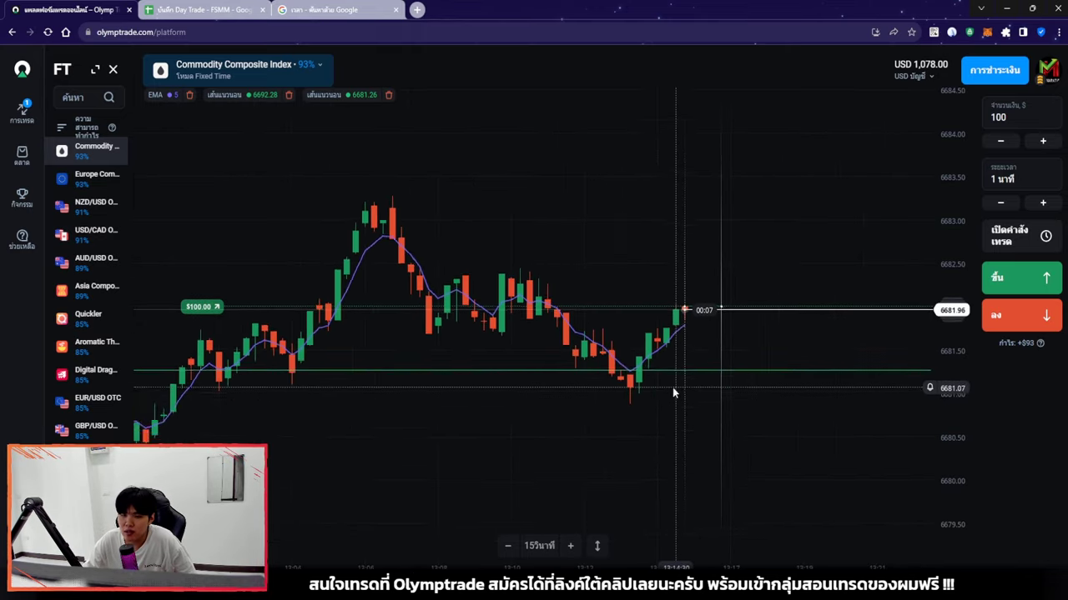
scroll(668, 388, down, 5)
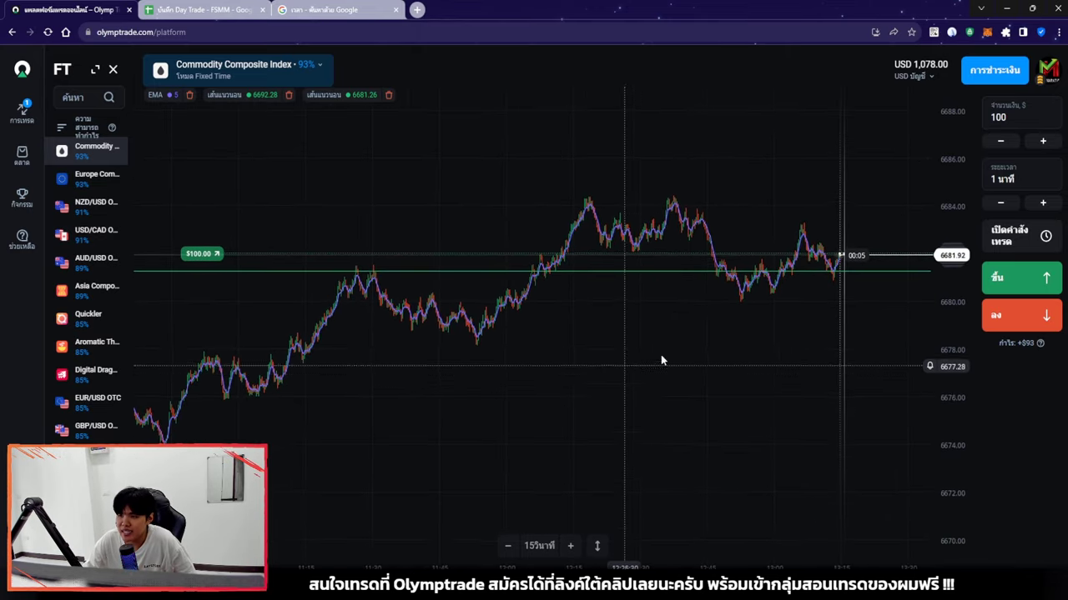
key(alt+w)
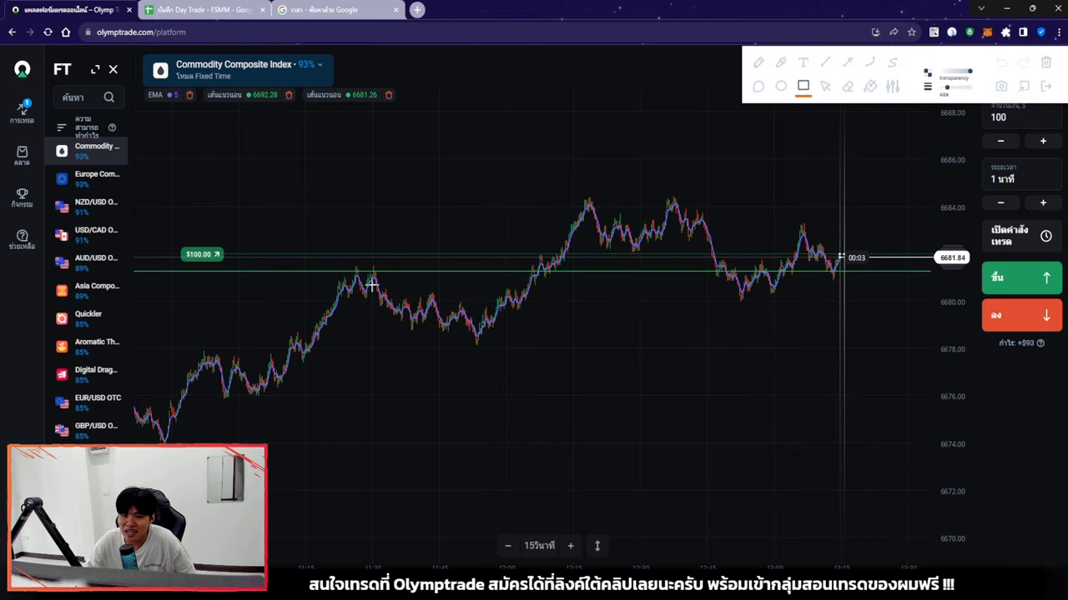
drag(331, 272, 882, 270)
click(847, 63)
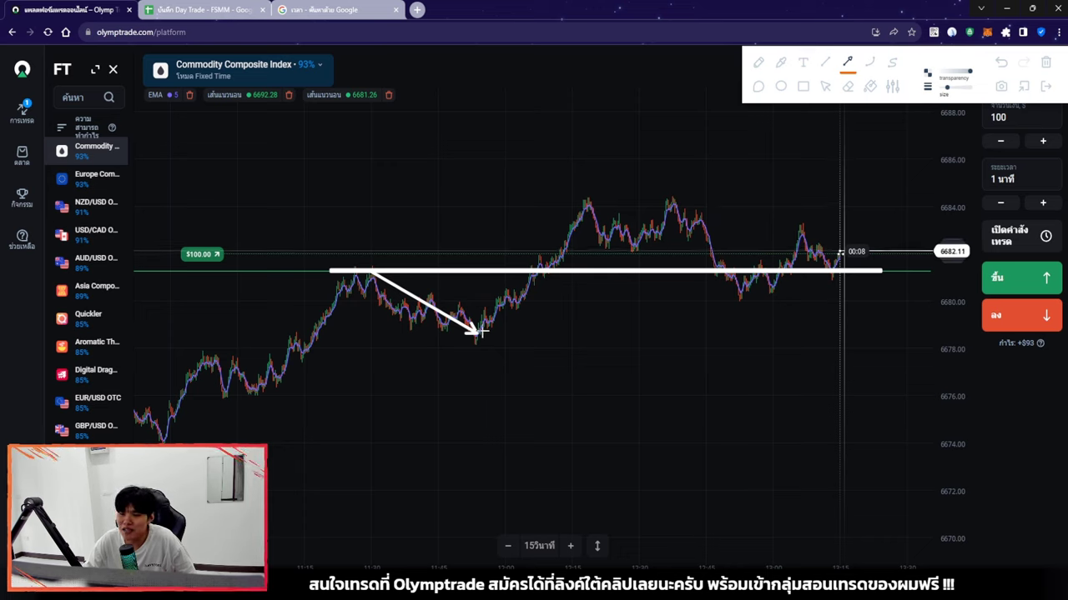
drag(477, 334, 590, 206)
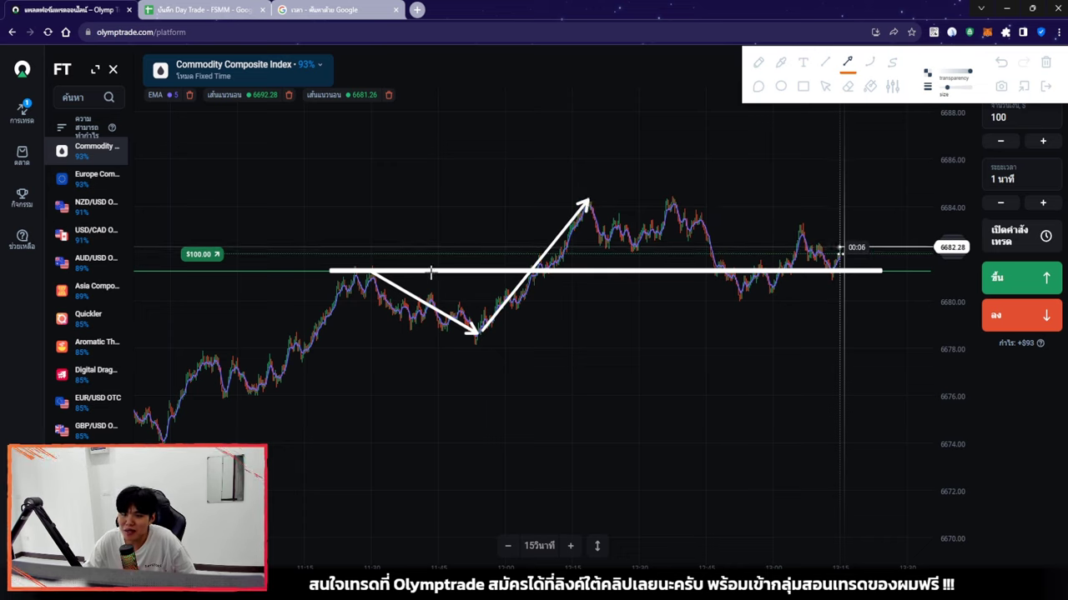
Point short arrows at the level's early resistance touch from above and at its underside, then undo these arrows.
drag(349, 193, 365, 263)
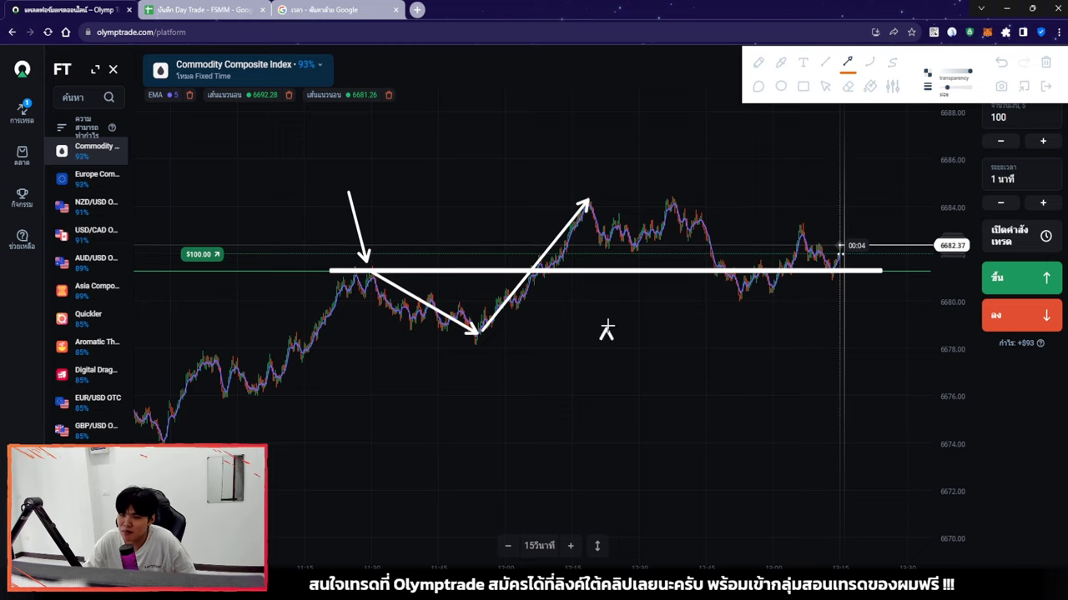
drag(667, 316, 691, 287)
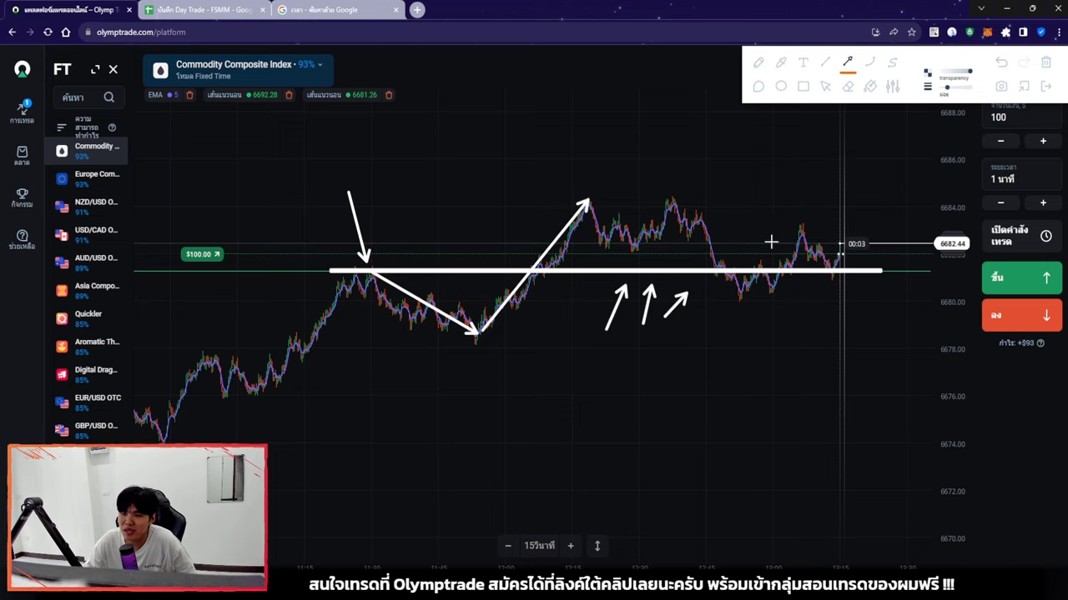
click(1002, 64)
click(1002, 64)
click(1002, 64)
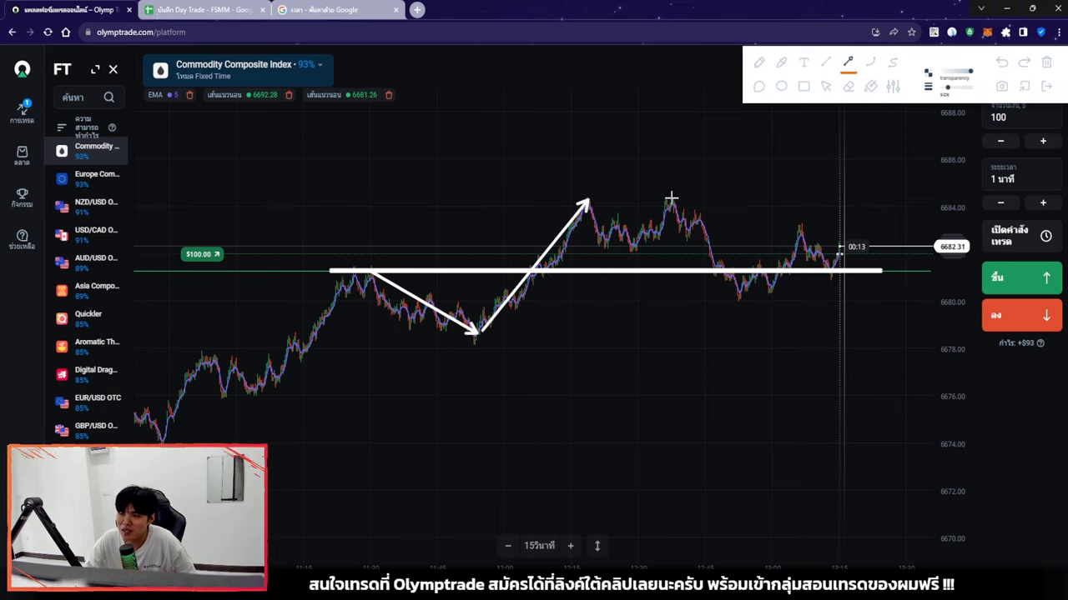
Draw an arrow from the second peak down to the marked level, then clear the annotations and close the drawing overlay.
drag(670, 197, 719, 270)
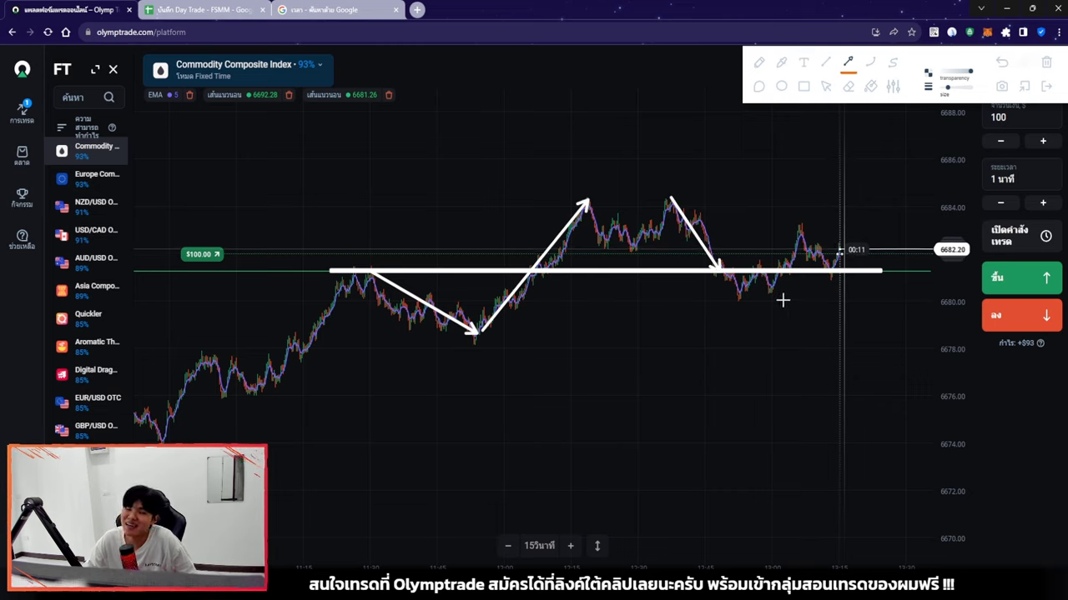
click(1041, 89)
scroll(835, 255, up, 5)
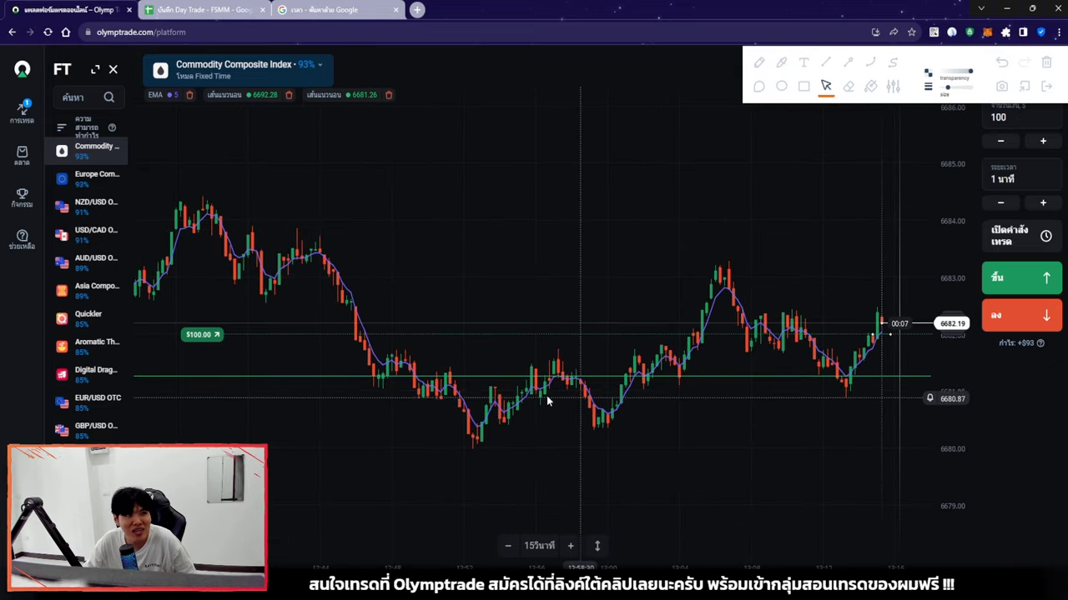
drag(756, 428, 608, 400)
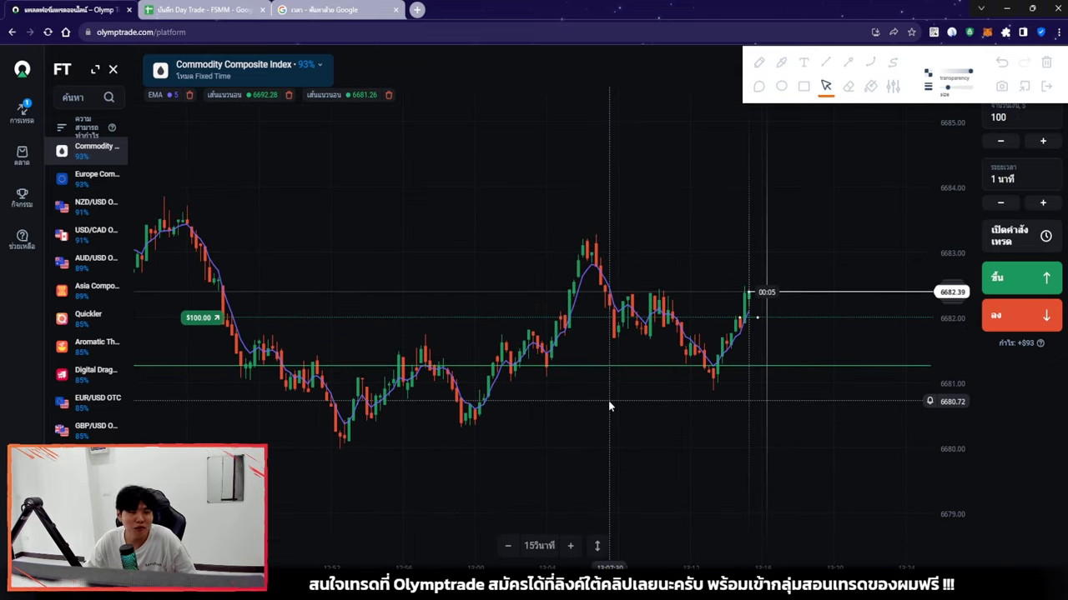
click(1053, 83)
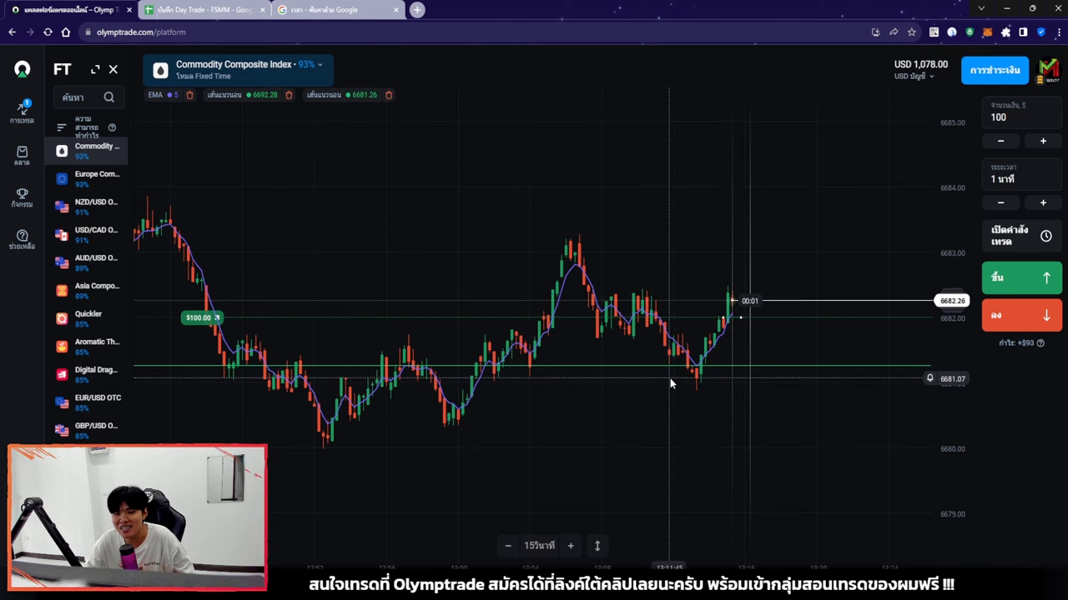
Examine the open Commodity Composite Index trade against the 6681.26 level and its earlier touches until the trade closes.
scroll(670, 384, down, 5)
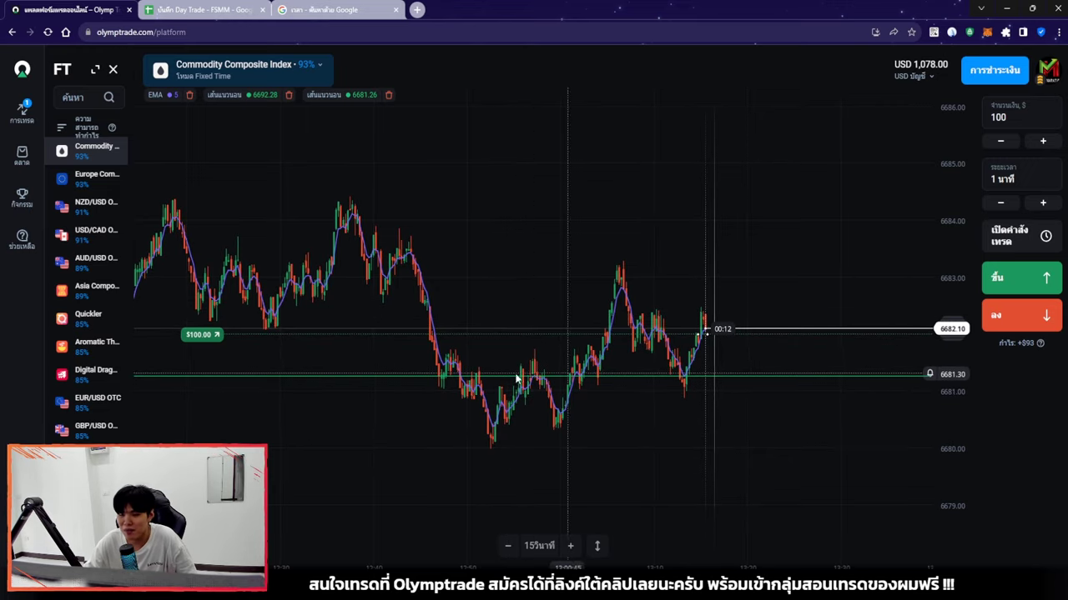
scroll(643, 281, down, 4)
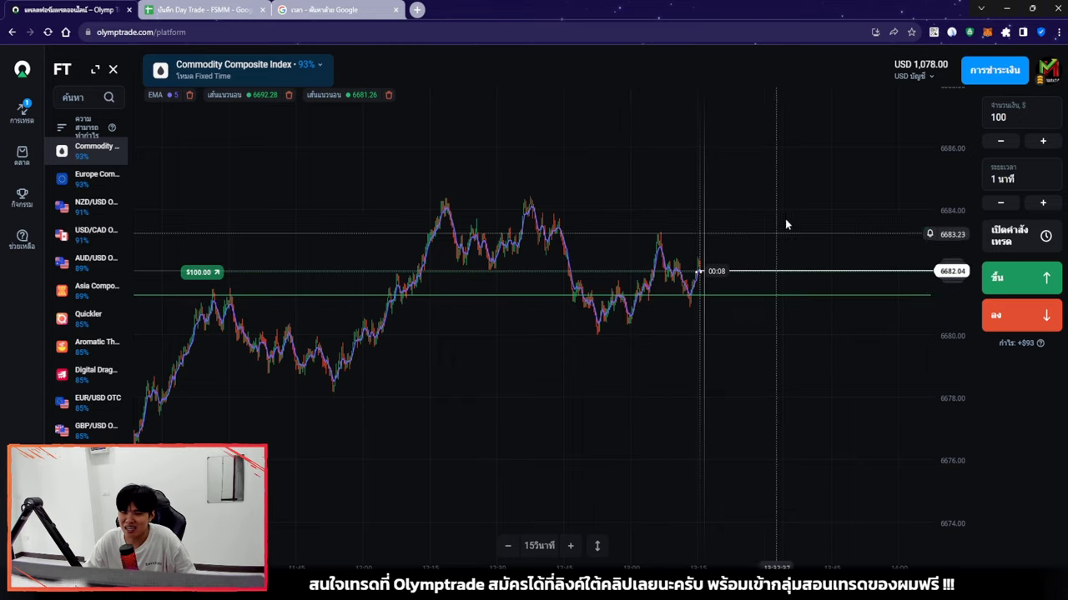
scroll(716, 289, up, 6)
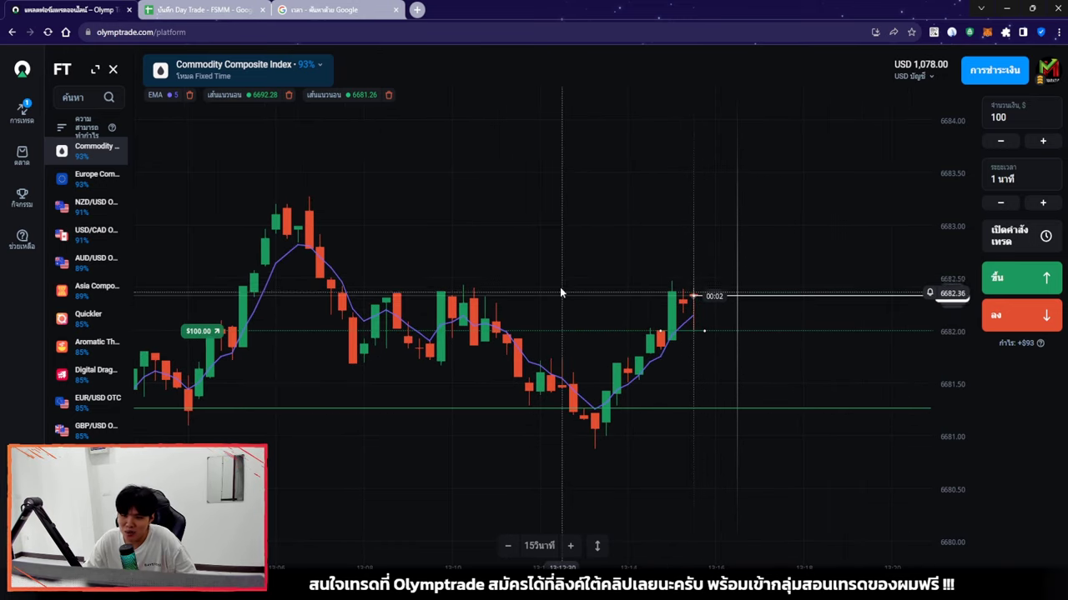
scroll(534, 283, down, 2)
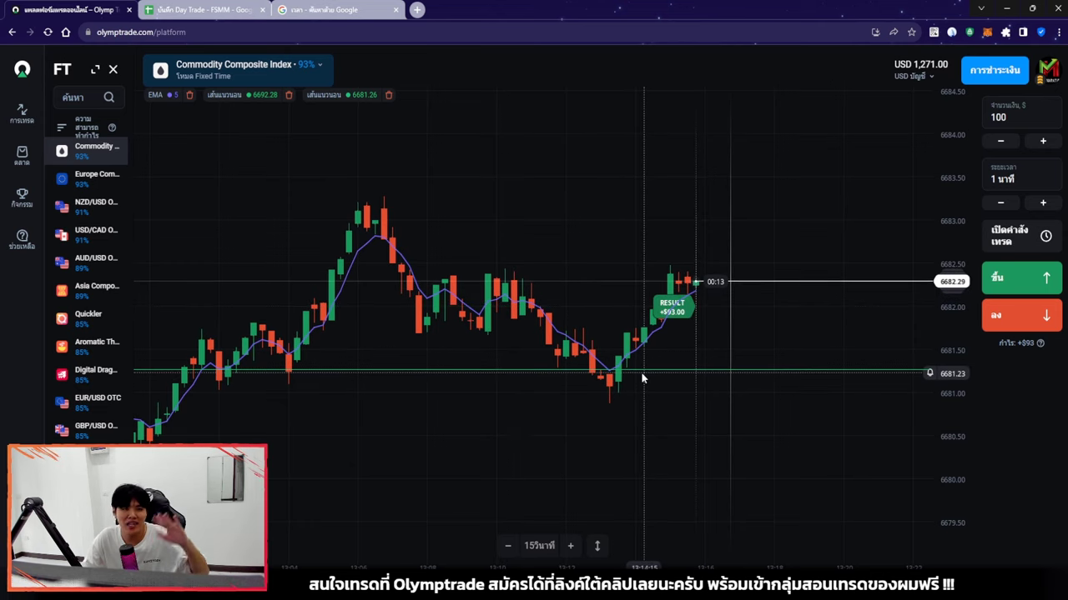
scroll(684, 359, up, 2)
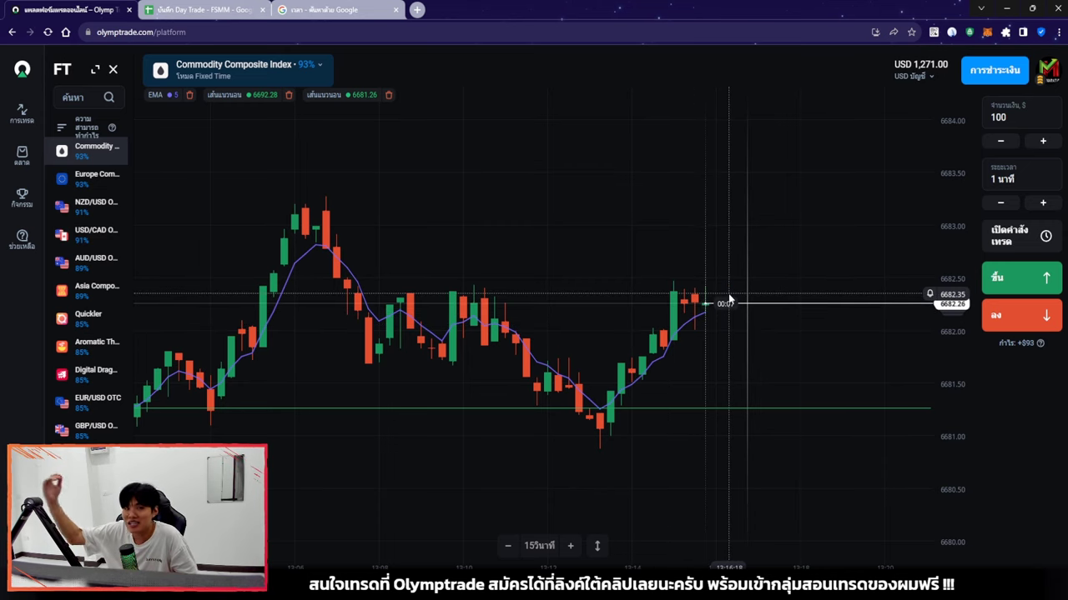
drag(729, 299, 650, 302)
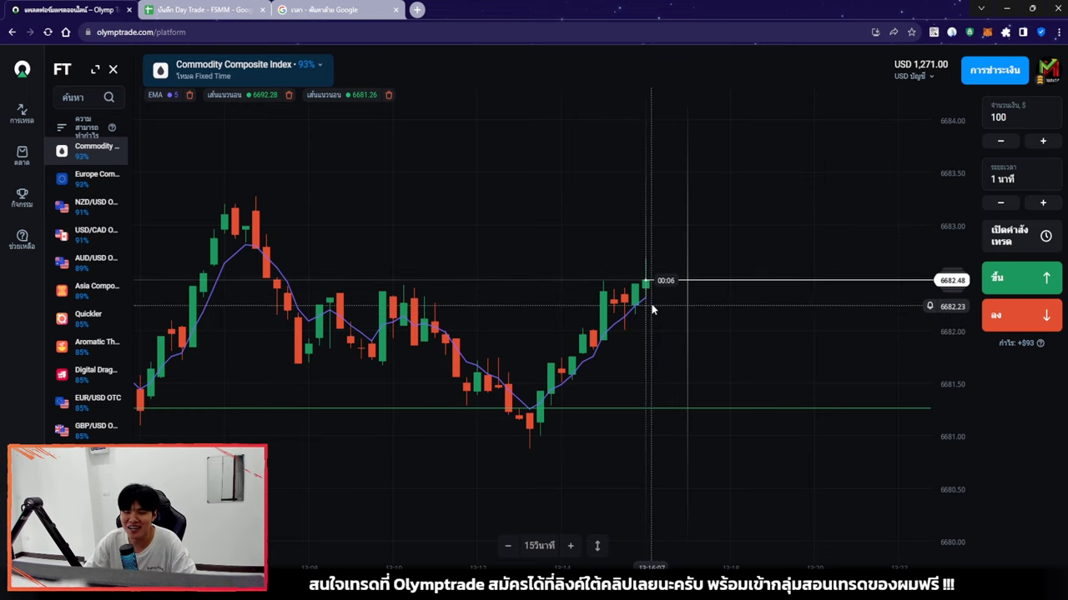
scroll(630, 351, down, 1)
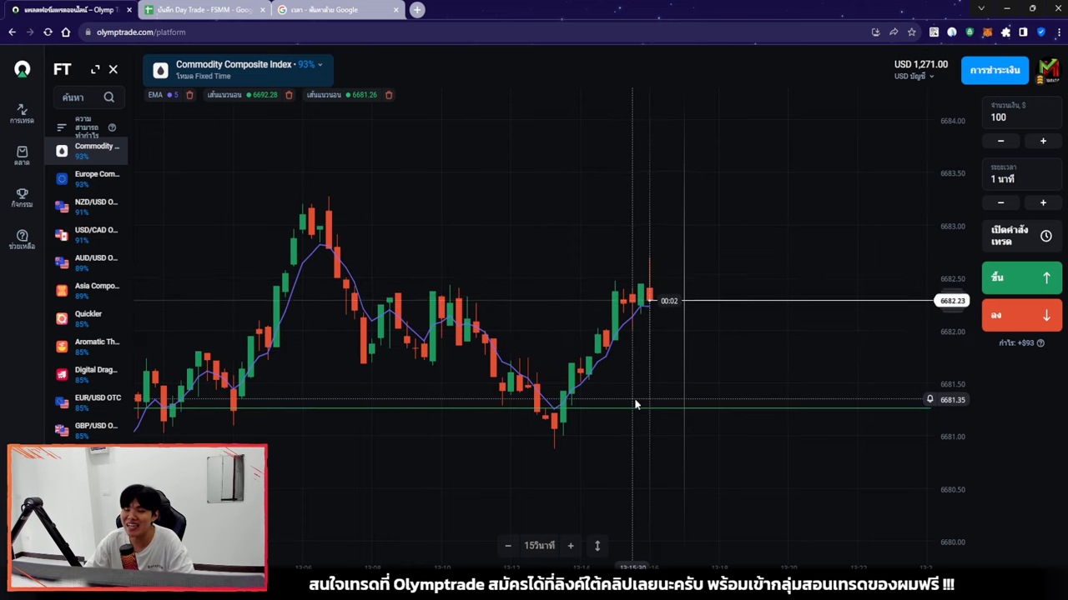
scroll(634, 397, down, 1)
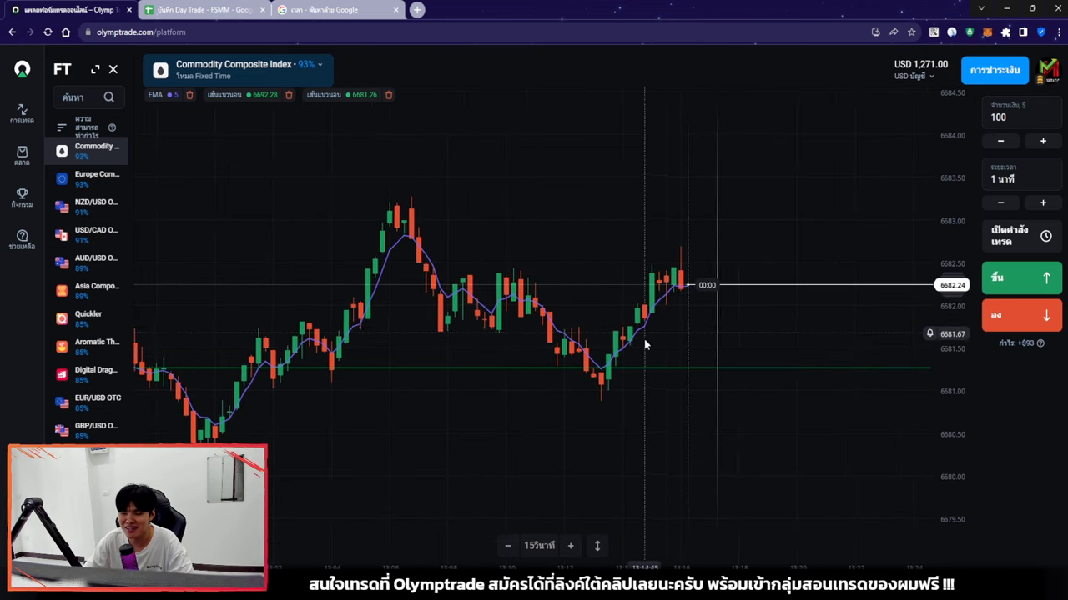
Switch to the Day Trade log and copy trade 1's 93% ROI into F20 for trade 3.
click(190, 10)
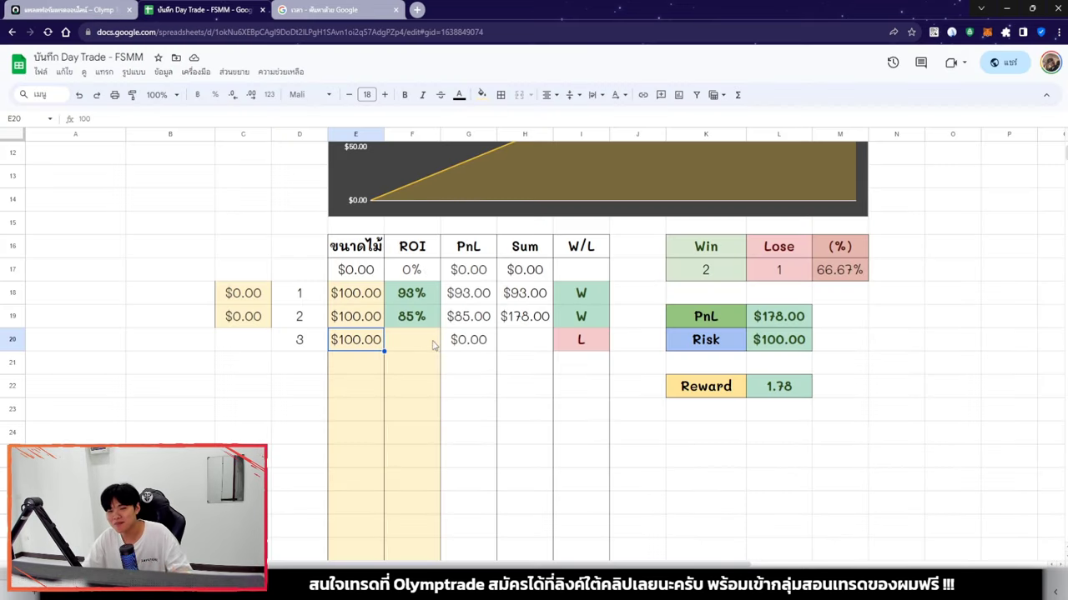
key(ctrl+1)
key(ctrl+2)
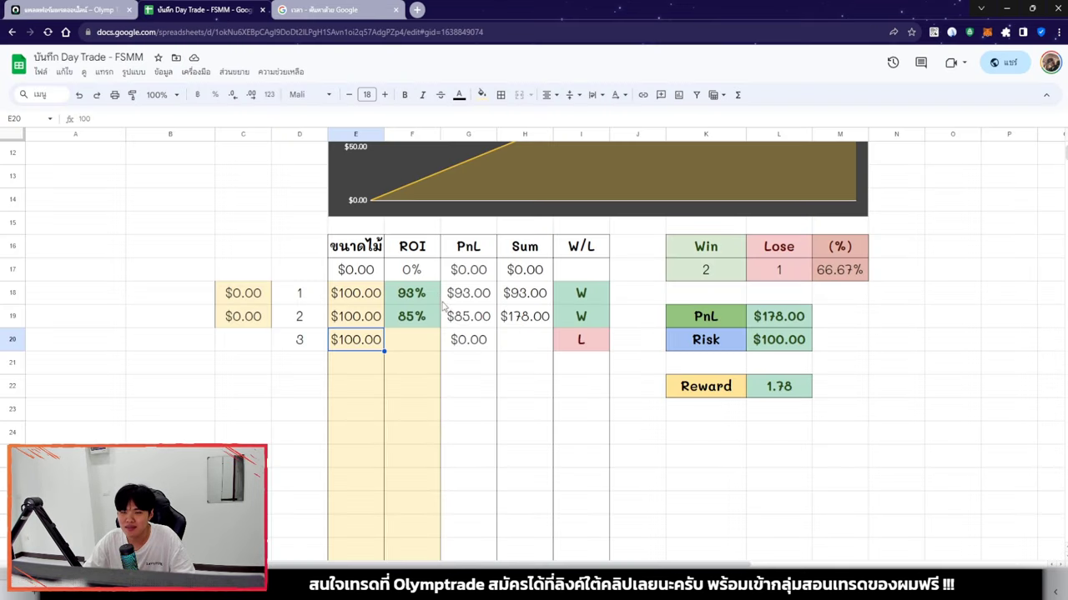
click(411, 292)
key(ctrl+c)
click(411, 339)
key(ctrl+v)
Copy the $100 position size of trade 3 into E21 for trade 4 and select that trade's ROI cell.
click(354, 340)
click(360, 367)
key(ctrl+v)
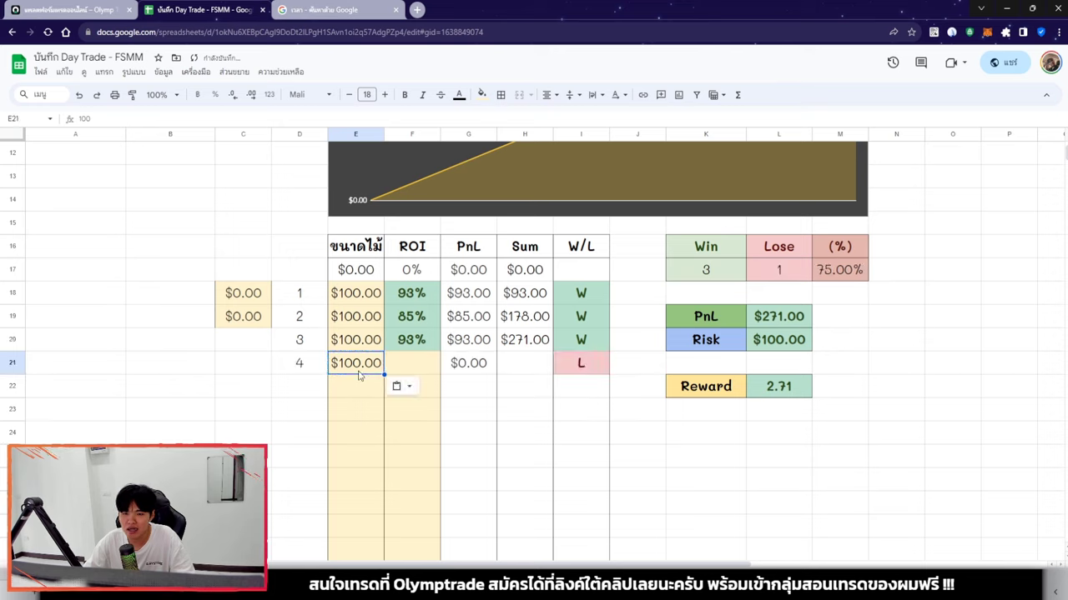
click(416, 360)
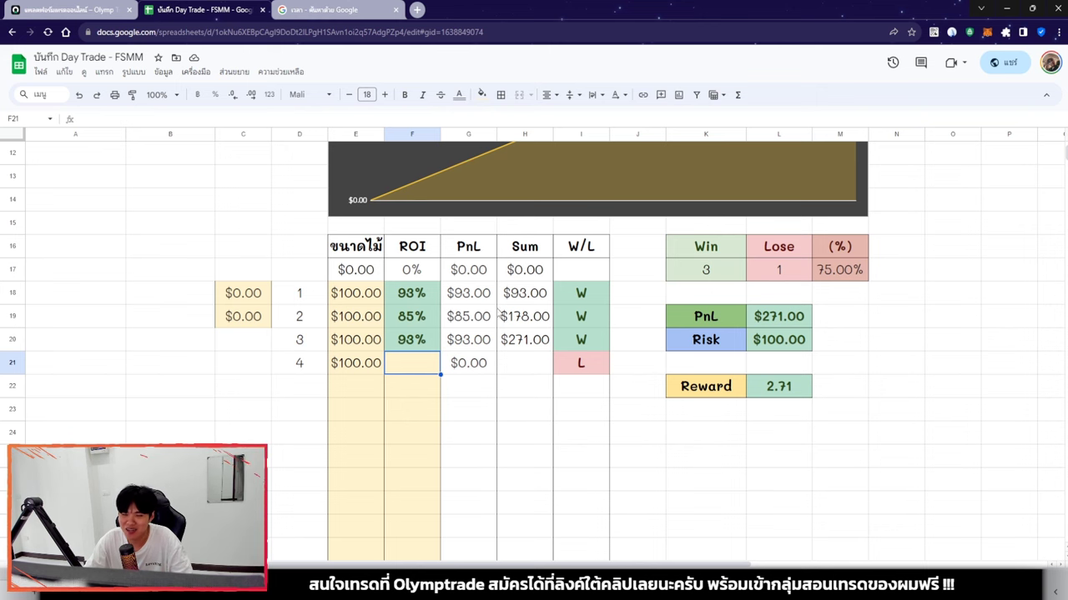
Review the Profit And Loss entries of trades 1 to 8 on the other sheet, then return to the ROI log.
key(ctrl+shift+Page_Down)
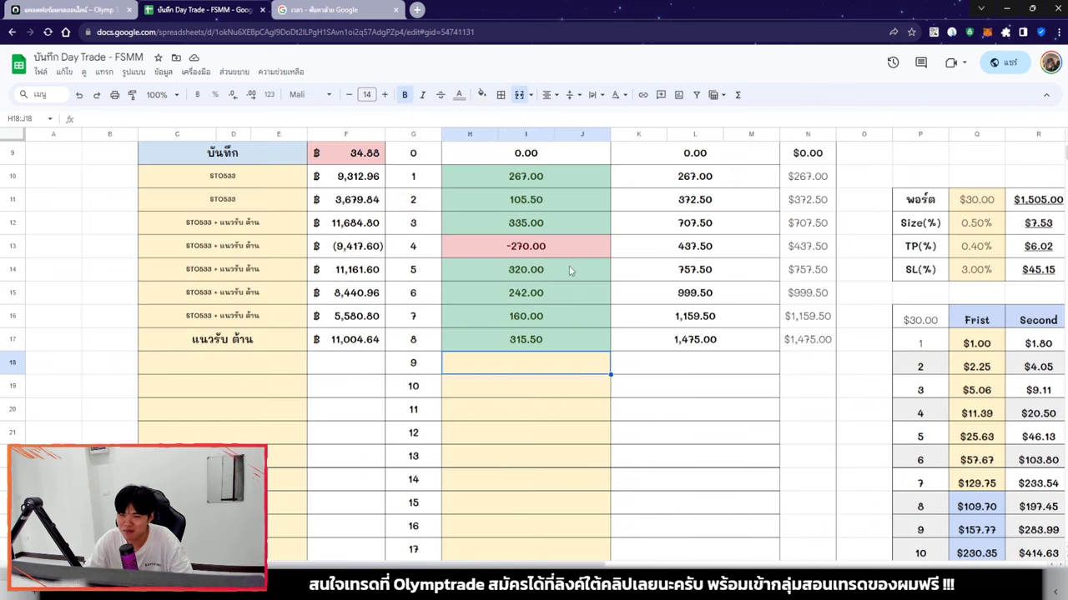
scroll(511, 503, up, 1)
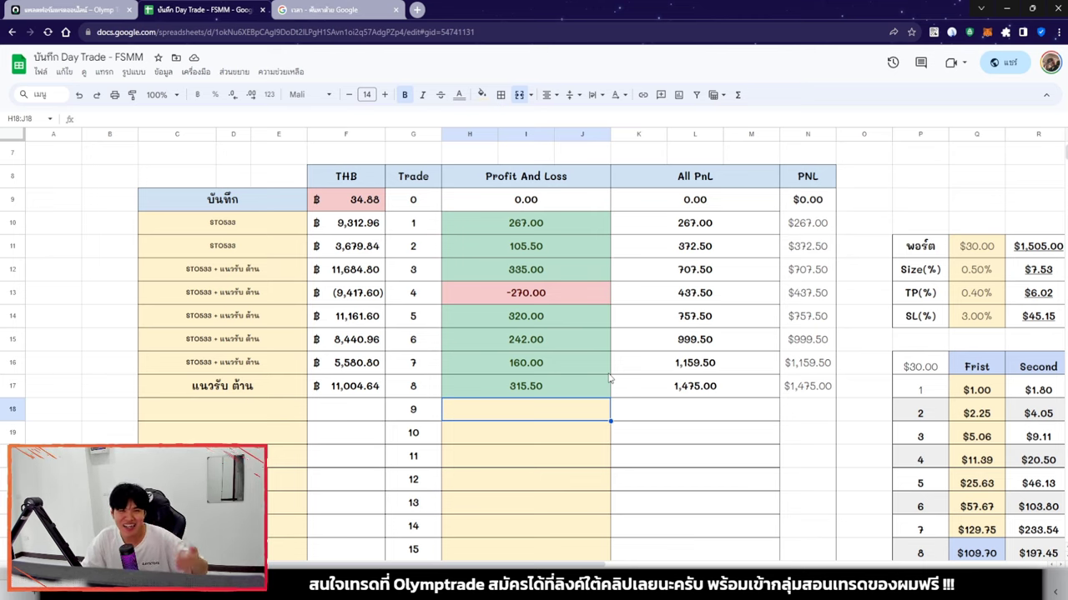
click(591, 342)
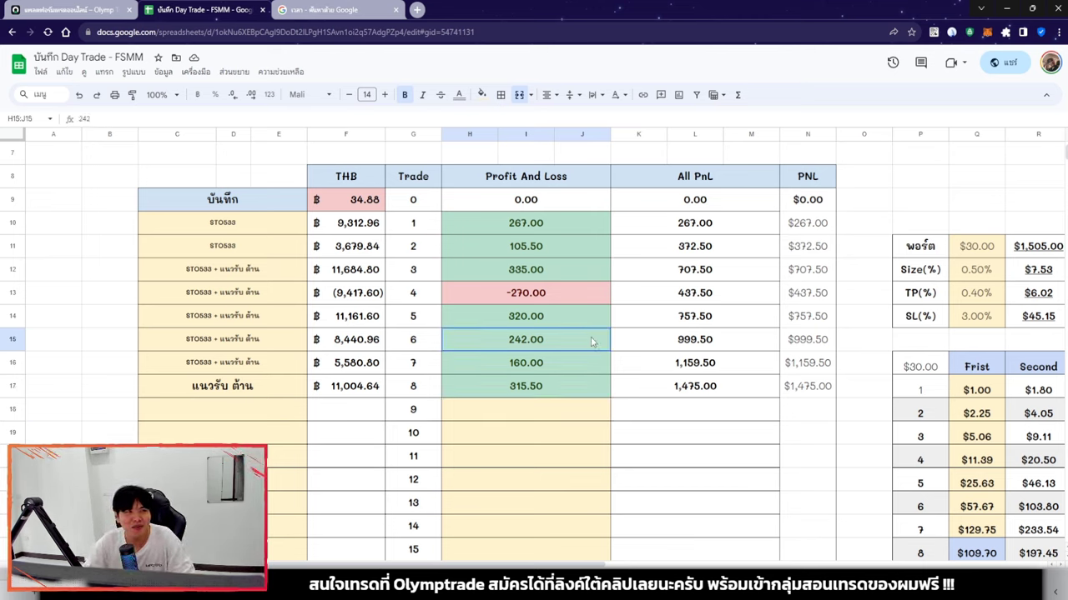
click(581, 388)
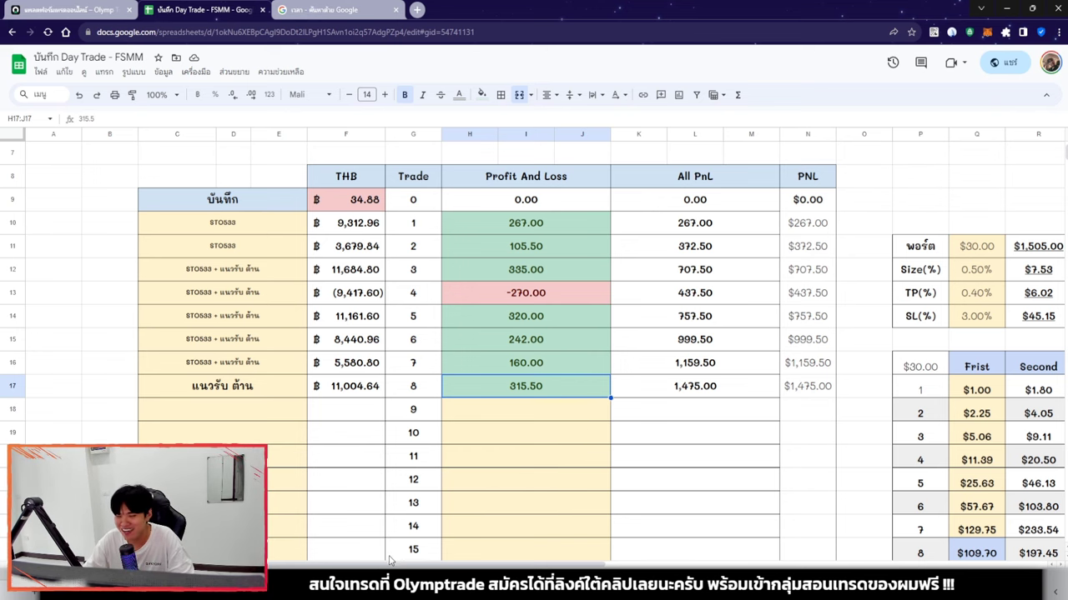
key(ctrl+shift+Page_Down)
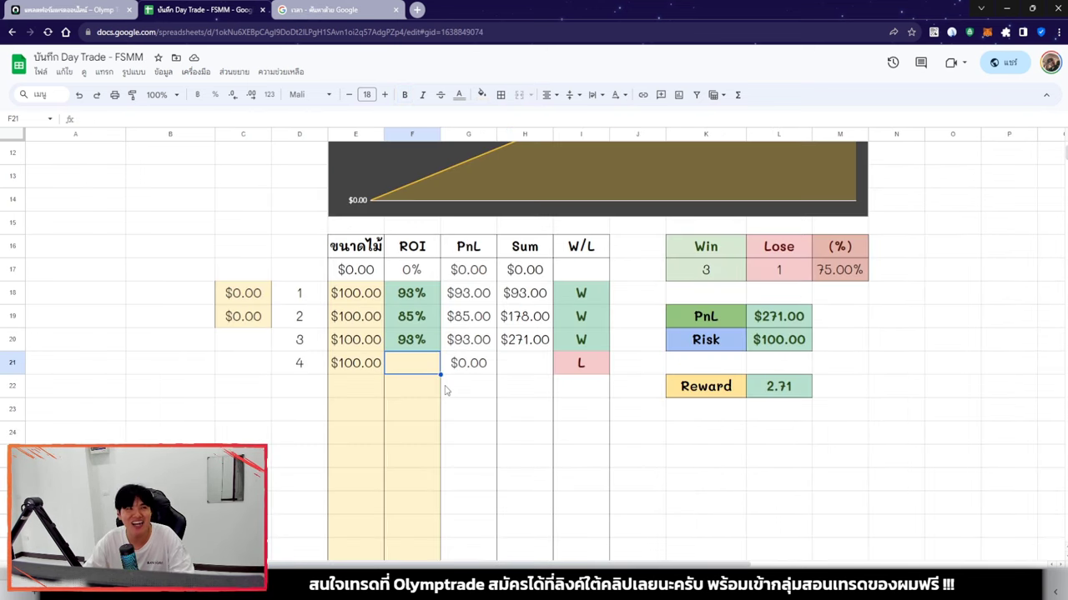
Switch to Olymp Trade, check the NZD/USD, USD/CAD and AUD/USD OTC charts, and return to the Commodity Composite Index.
key(ctrl+shift+Tab)
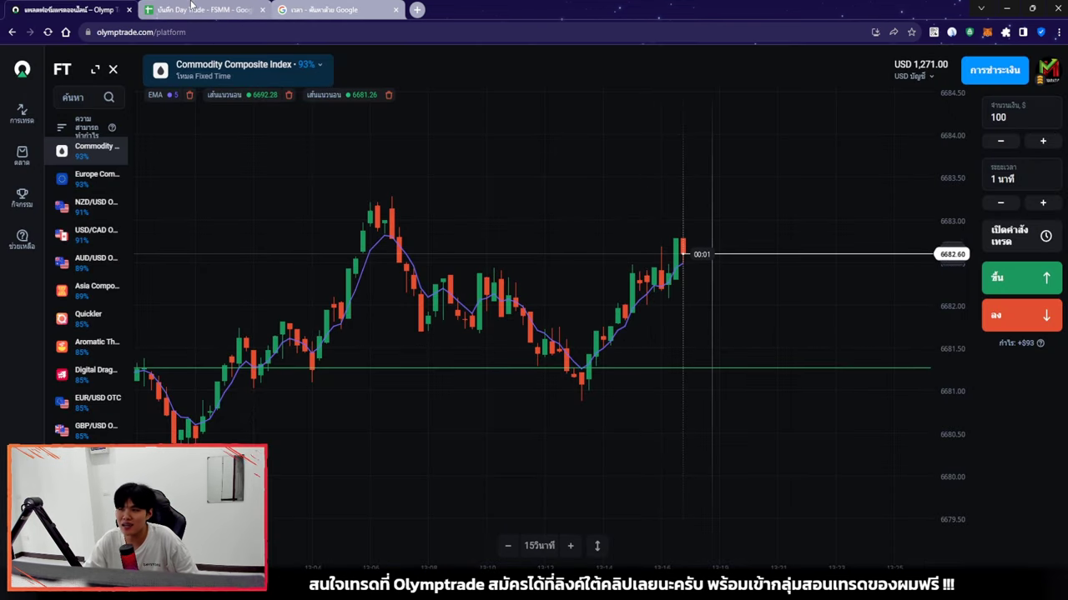
click(224, 12)
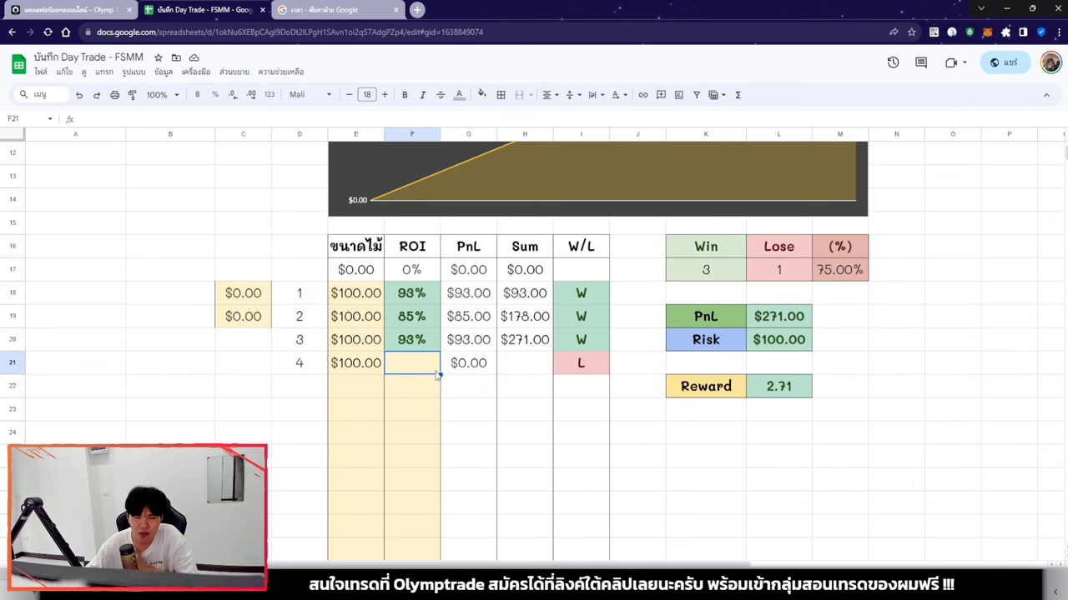
click(67, 10)
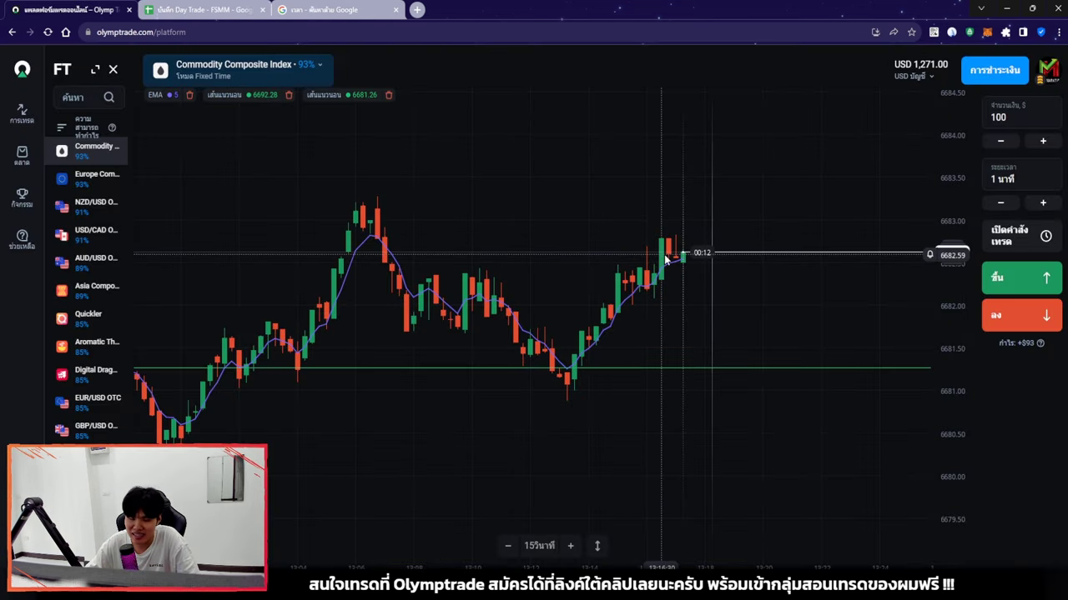
scroll(665, 260, down, 5)
click(96, 205)
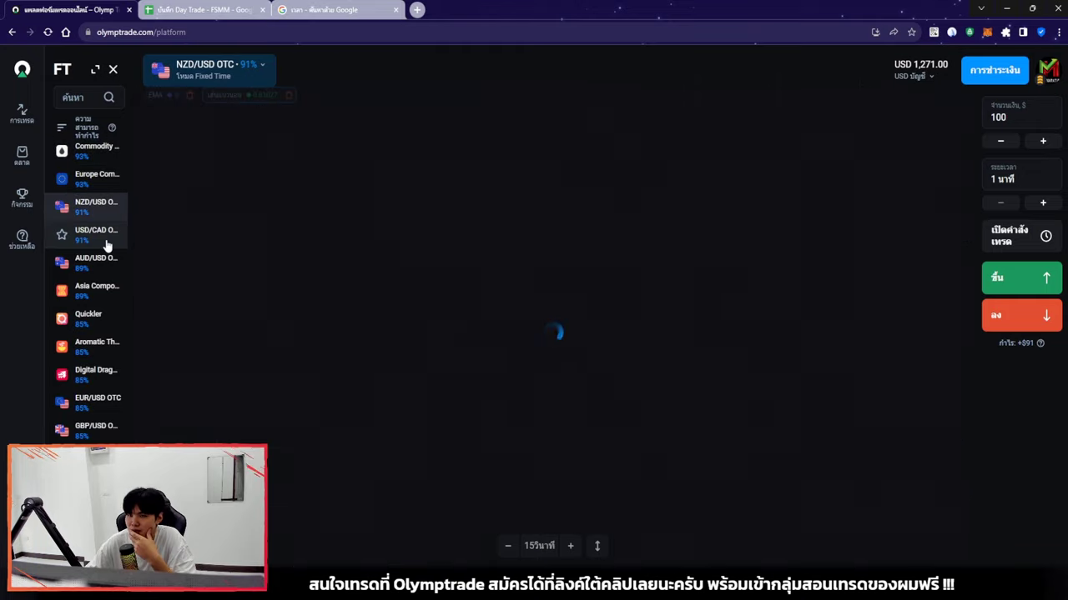
click(96, 231)
click(96, 261)
click(96, 148)
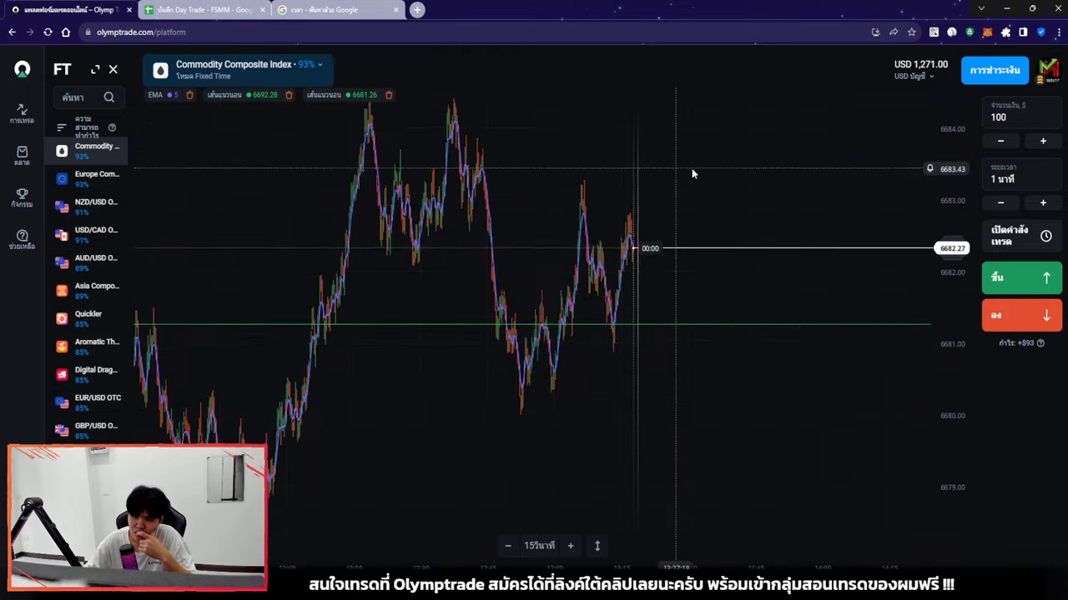
Check the NZD/USD OTC, USD/CAD OTC, Asia Composite and Digital Dragons Index charts for a trade setup.
click(94, 216)
click(96, 233)
click(96, 287)
click(96, 372)
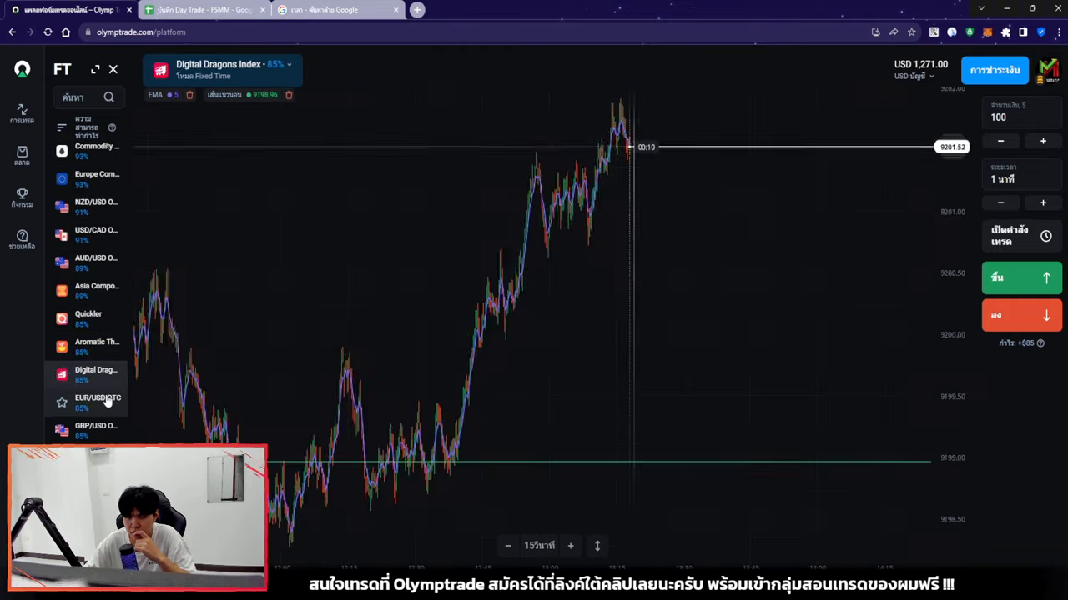
On the GBP/USD OTC chart, move the horizontal line to the 1.27530 support and place a $100 one-minute up trade.
click(95, 428)
drag(530, 198, 523, 325)
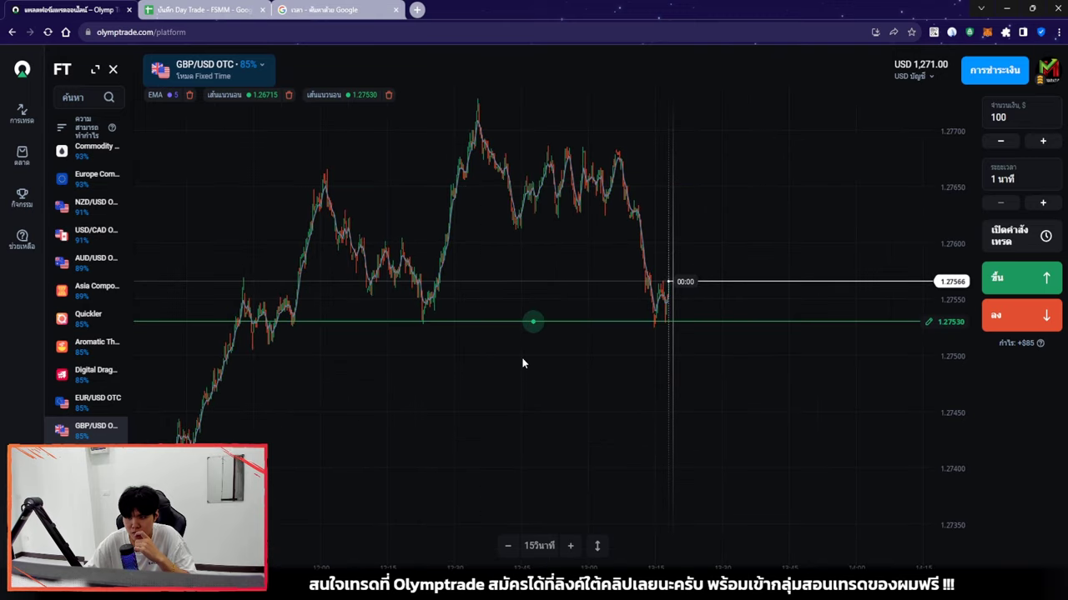
click(1022, 277)
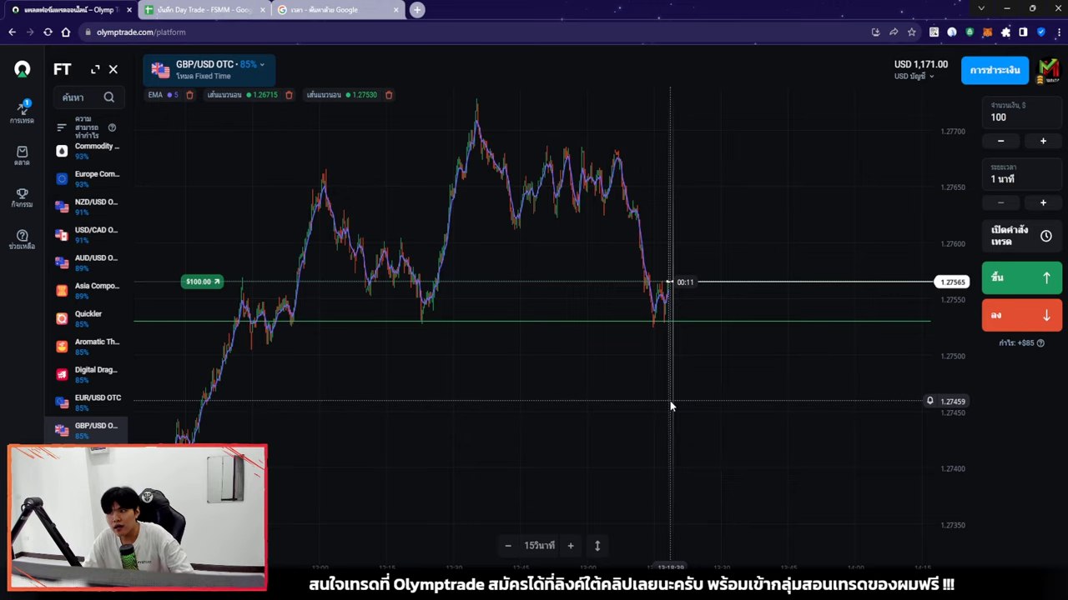
Examine the recent candles around the open trade and the wider GBP/USD OTC price swings above the support line.
scroll(625, 250, up, 5)
scroll(664, 257, up, 3)
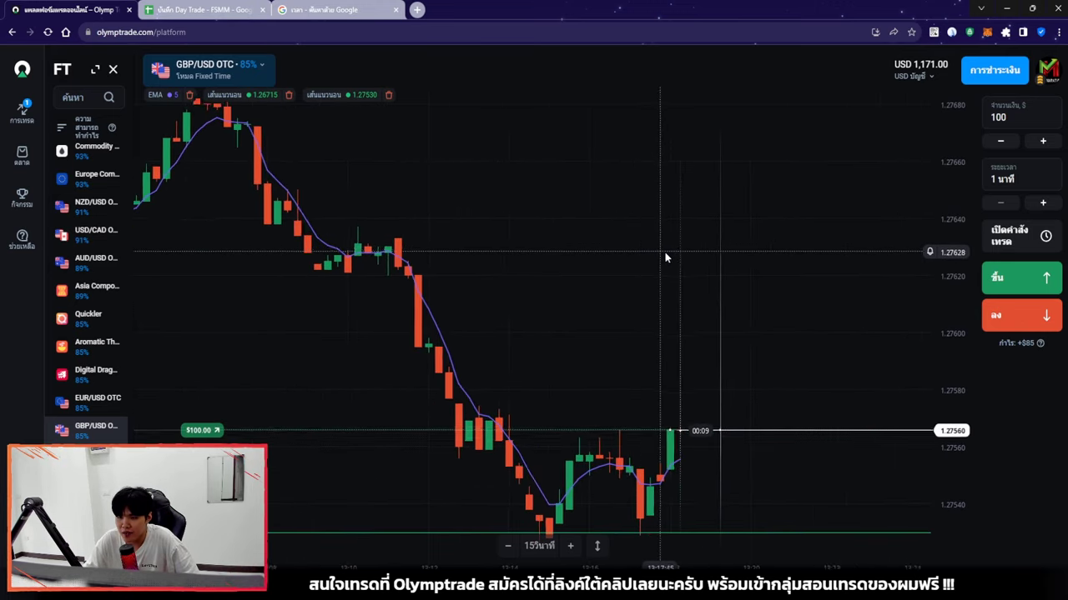
scroll(709, 271, up, 3)
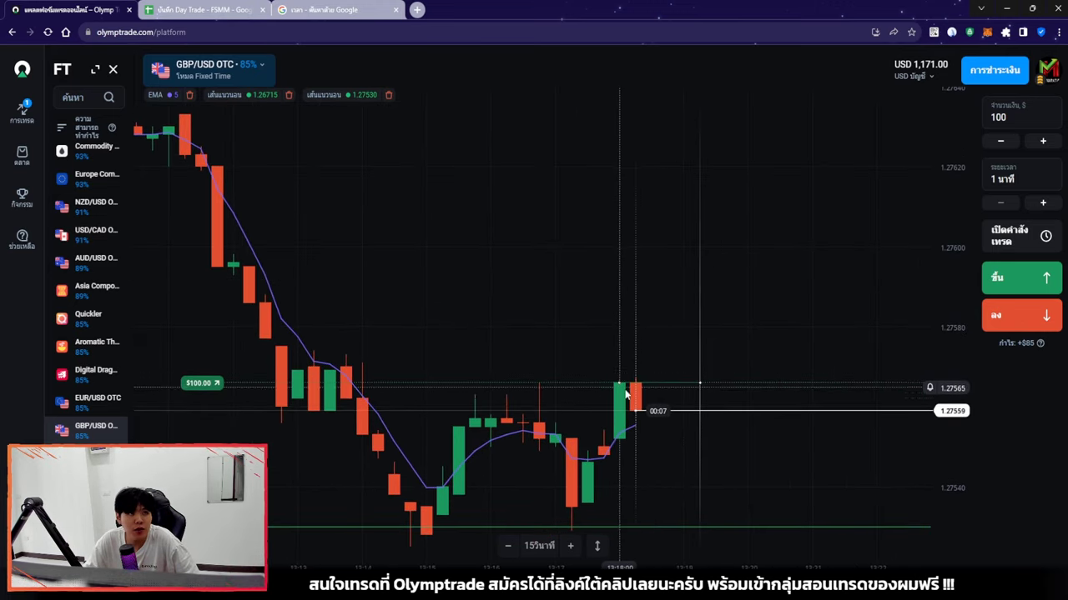
scroll(667, 333, down, 2)
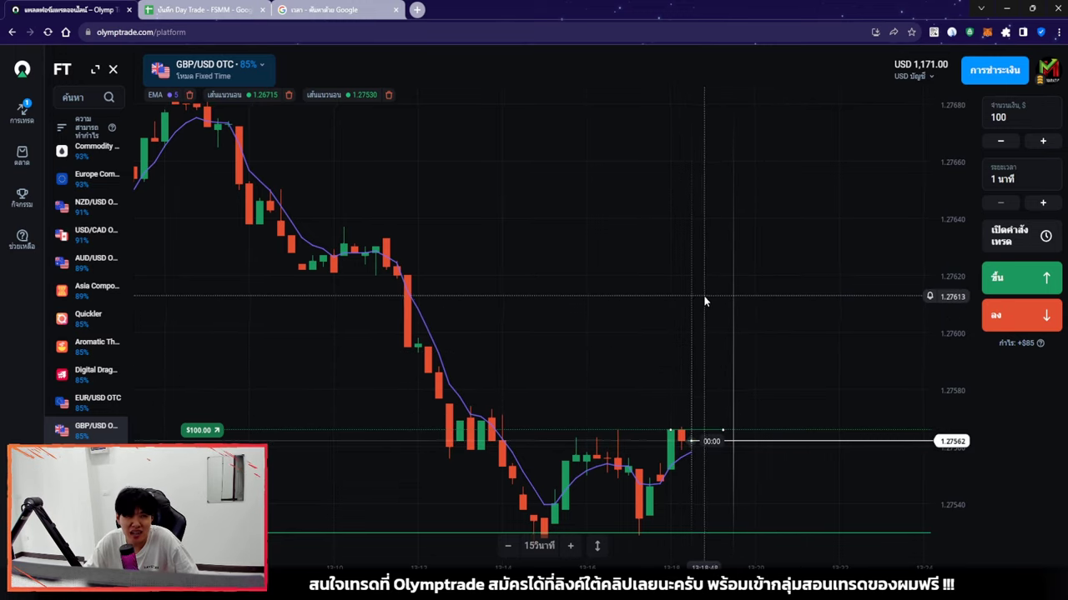
scroll(704, 301, down, 2)
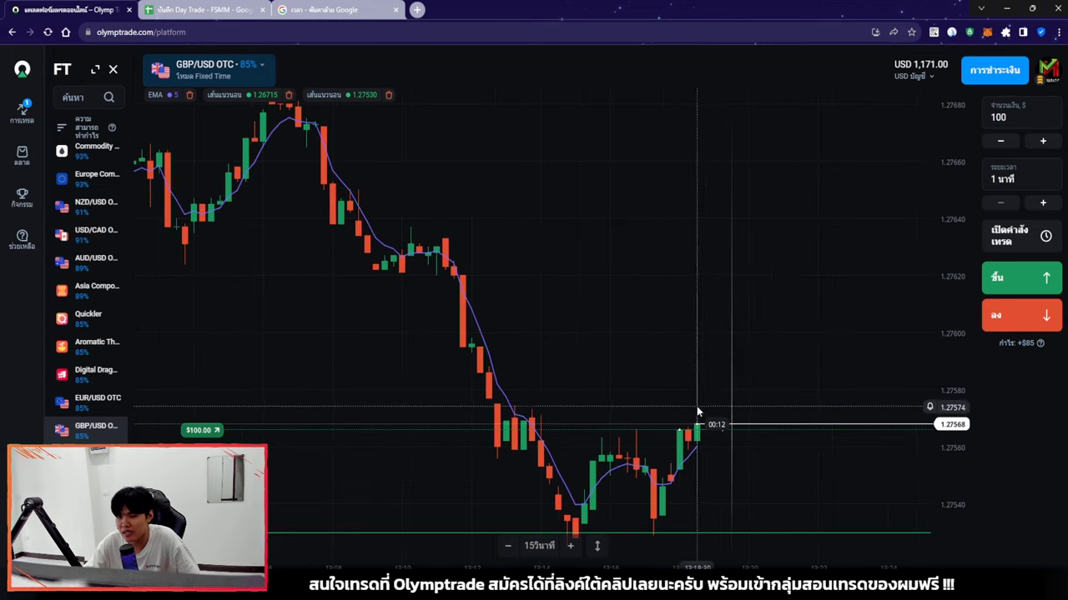
scroll(712, 366, down, 2)
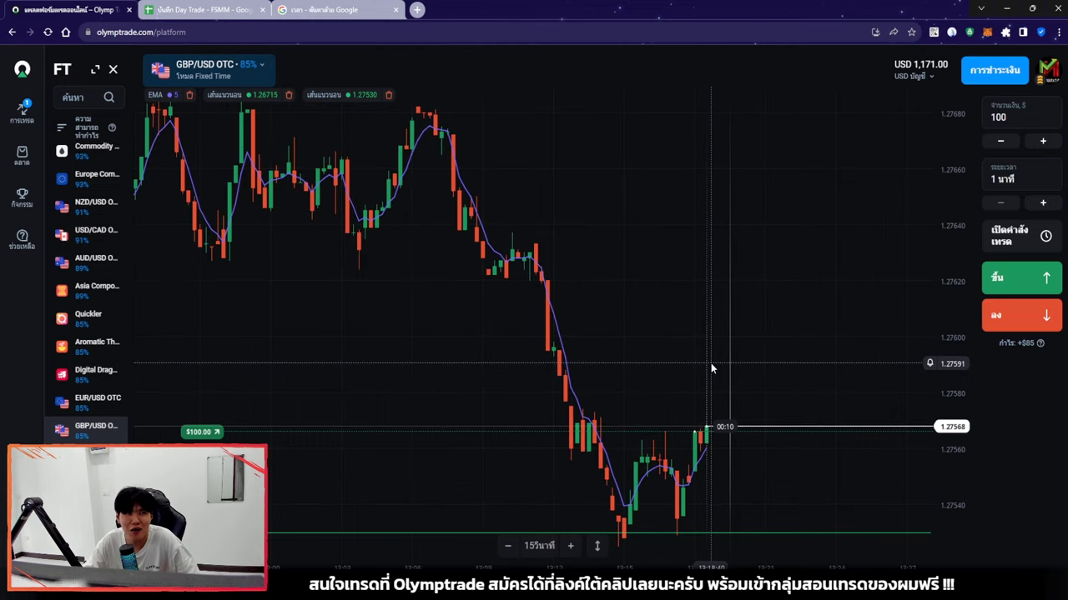
scroll(711, 363, down, 4)
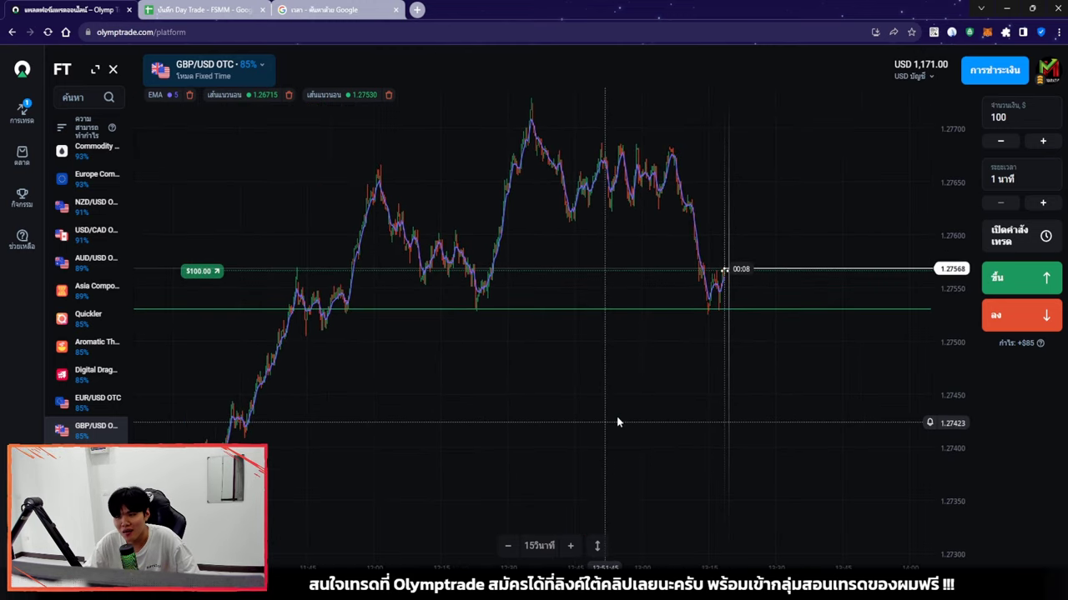
scroll(588, 419, left, 2)
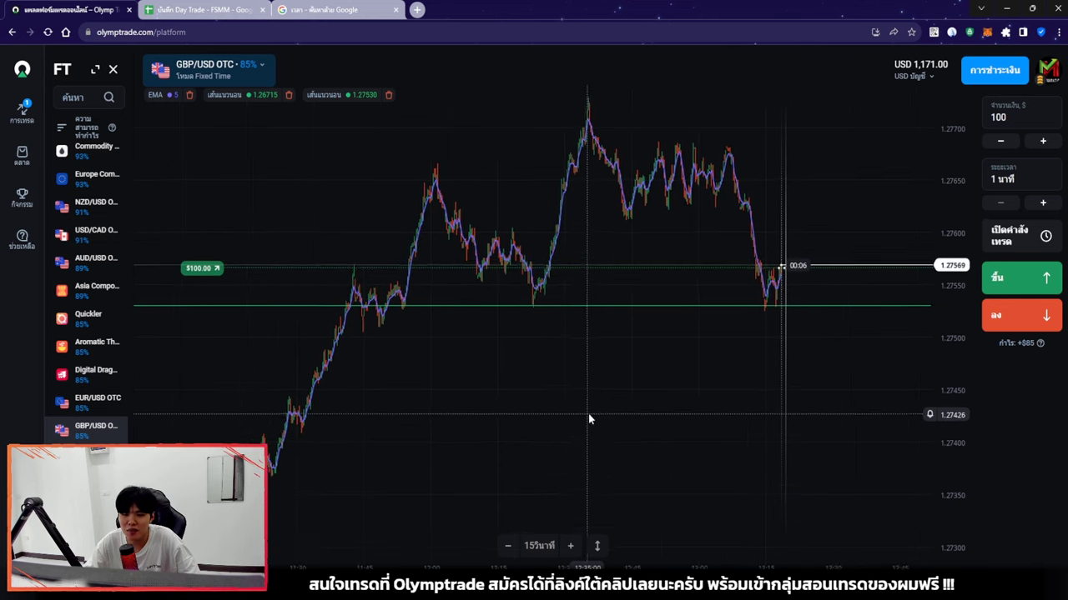
scroll(588, 419, left, 1)
Draw arrows marking the GBP/USD OTC swings down to and up from the 1.27530 support, and close the annotation tool.
click(951, 33)
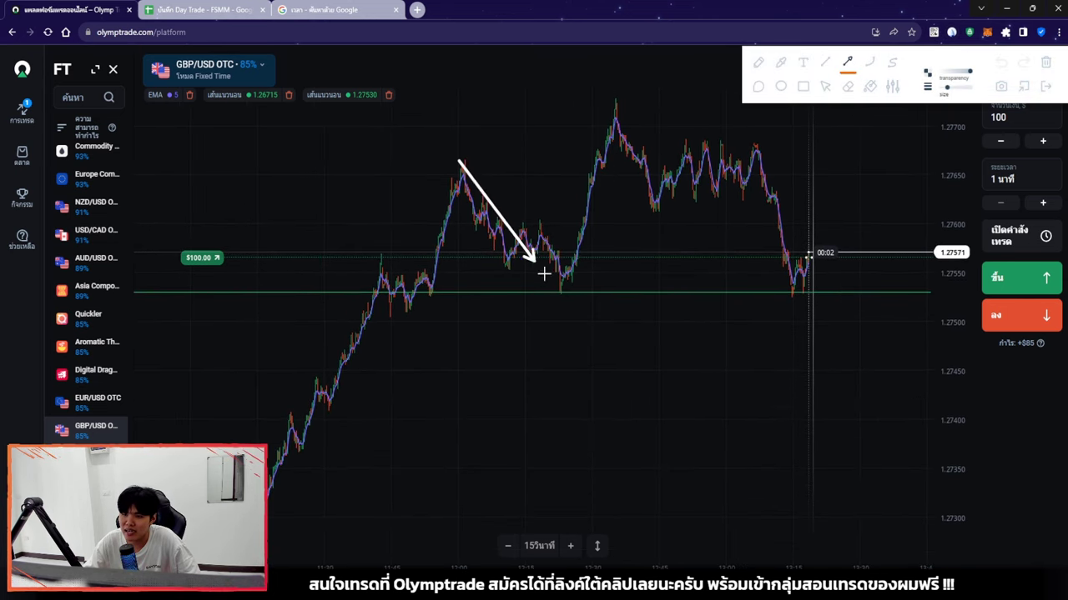
drag(558, 288, 558, 288)
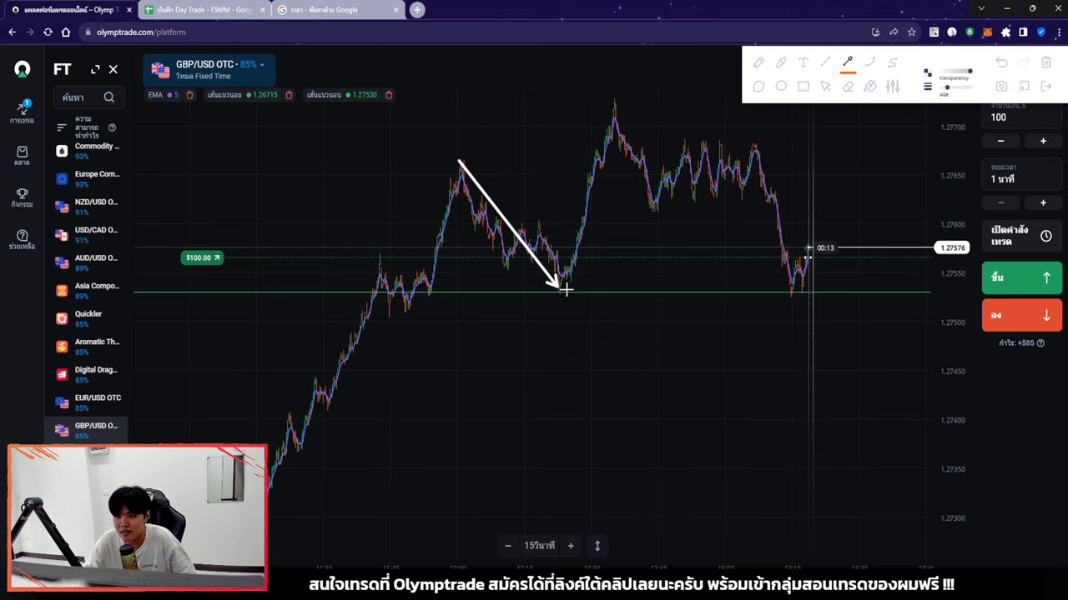
drag(613, 124, 618, 102)
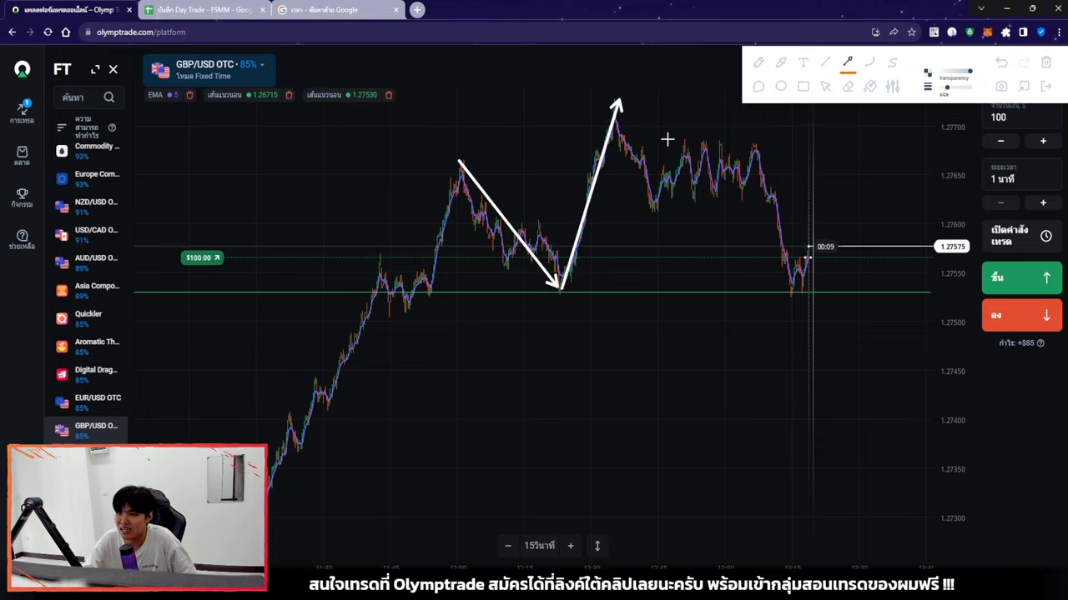
click(824, 88)
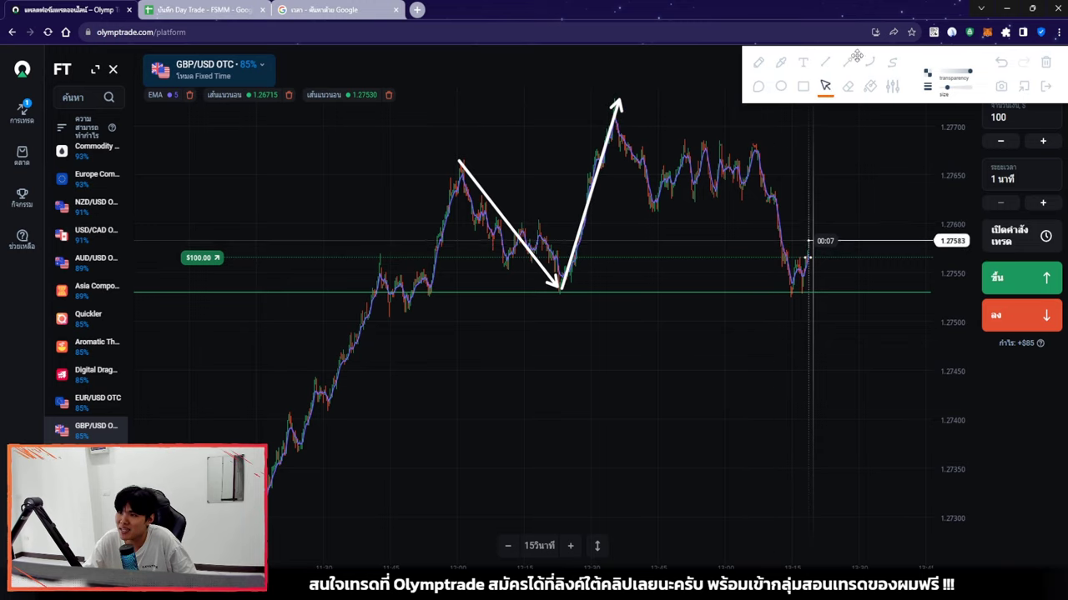
drag(747, 144, 790, 292)
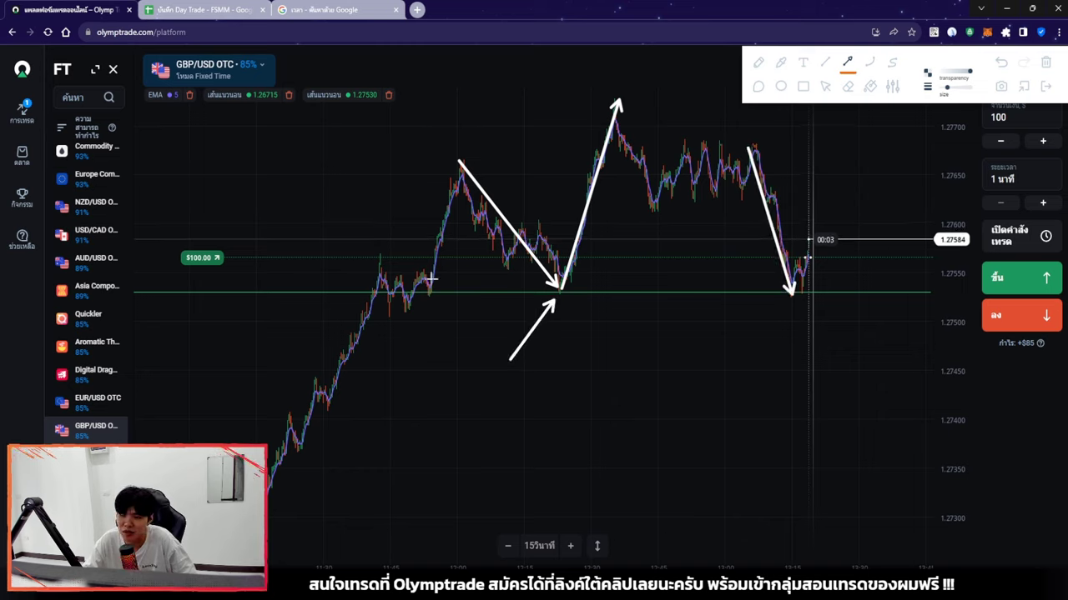
click(1044, 88)
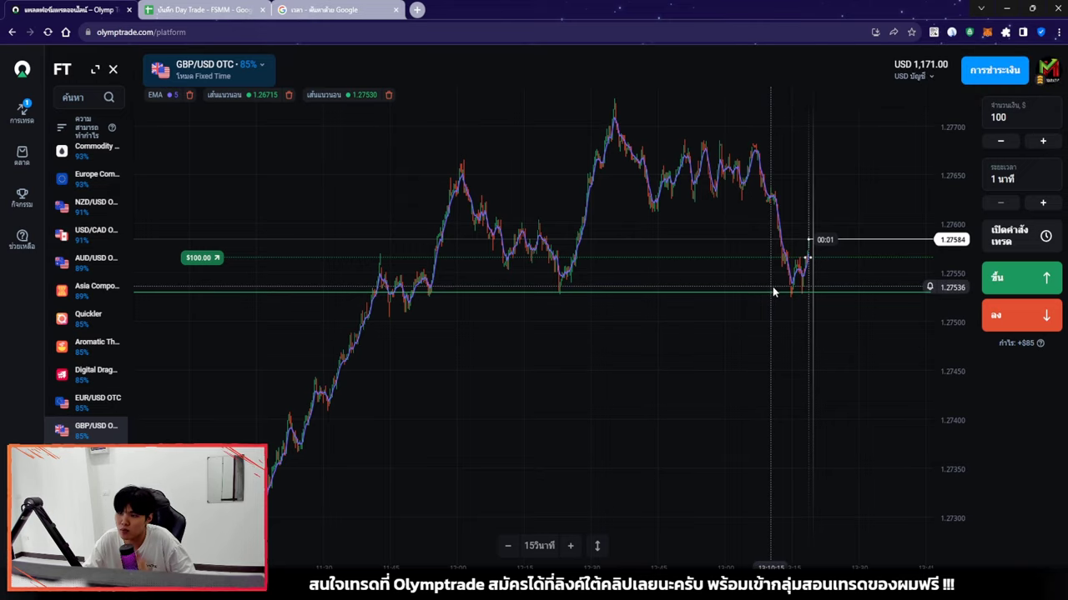
Follow the GBP/USD OTC trade to its expiry and examine the entry against both the close-up candles and the wider trend.
scroll(772, 286, up, 5)
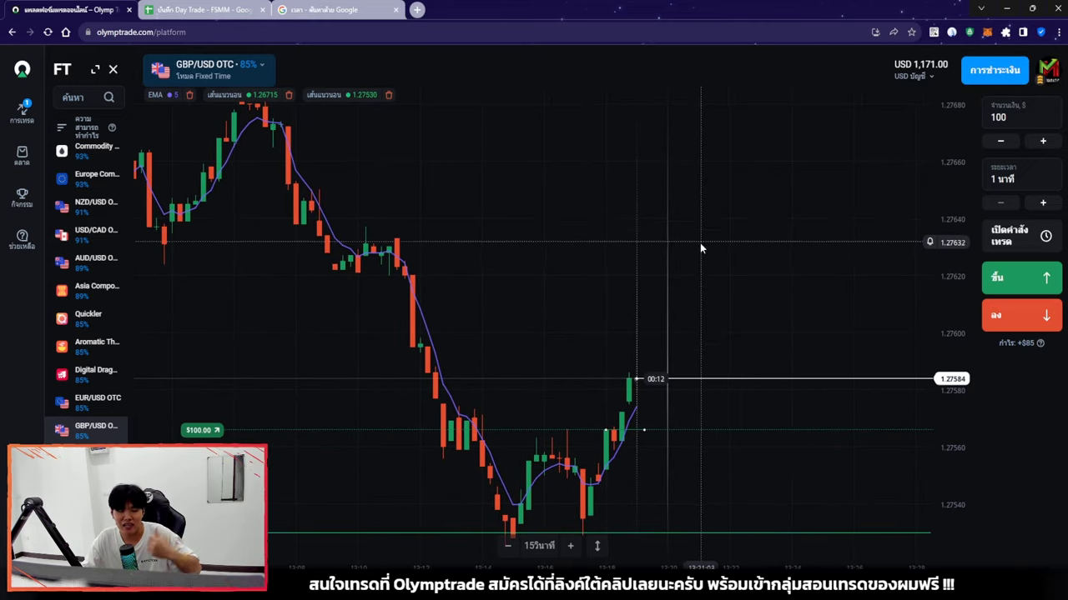
scroll(700, 242, up, 4)
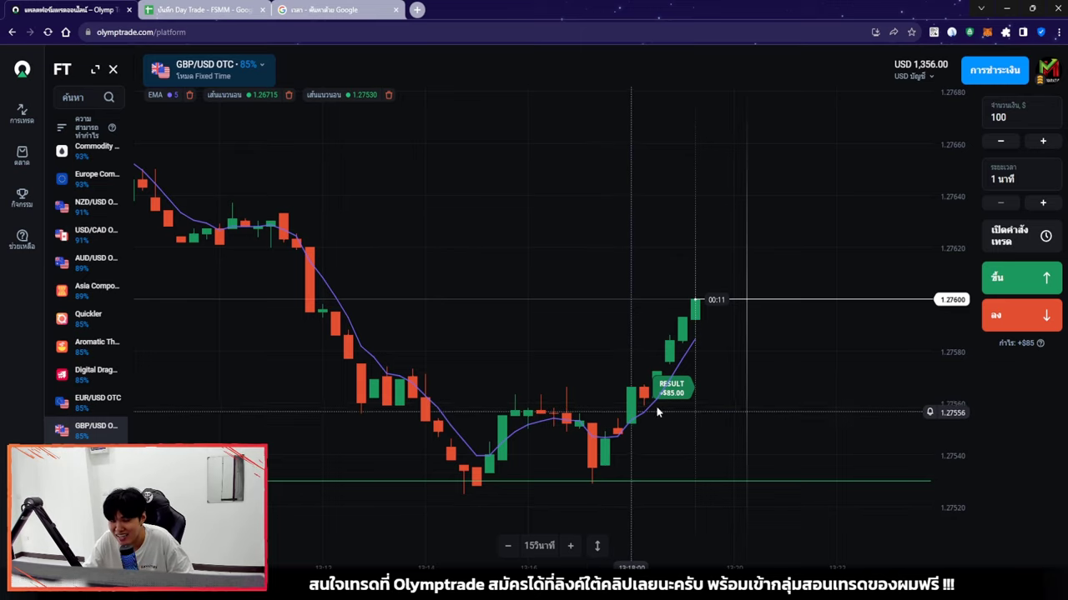
scroll(610, 408, down, 2)
scroll(700, 374, down, 10)
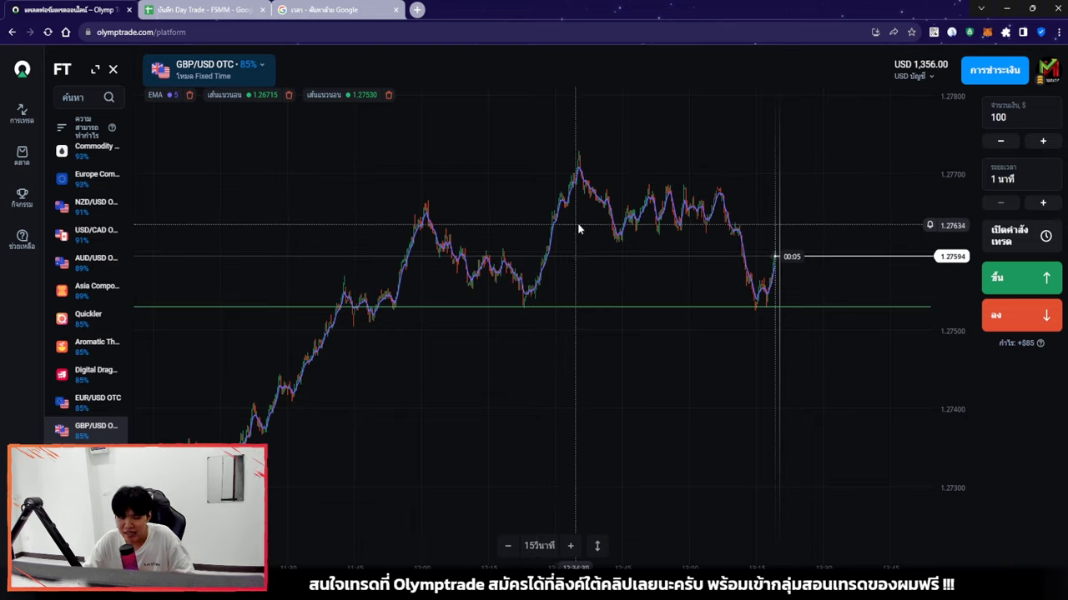
scroll(763, 249, up, 5)
scroll(755, 253, up, 8)
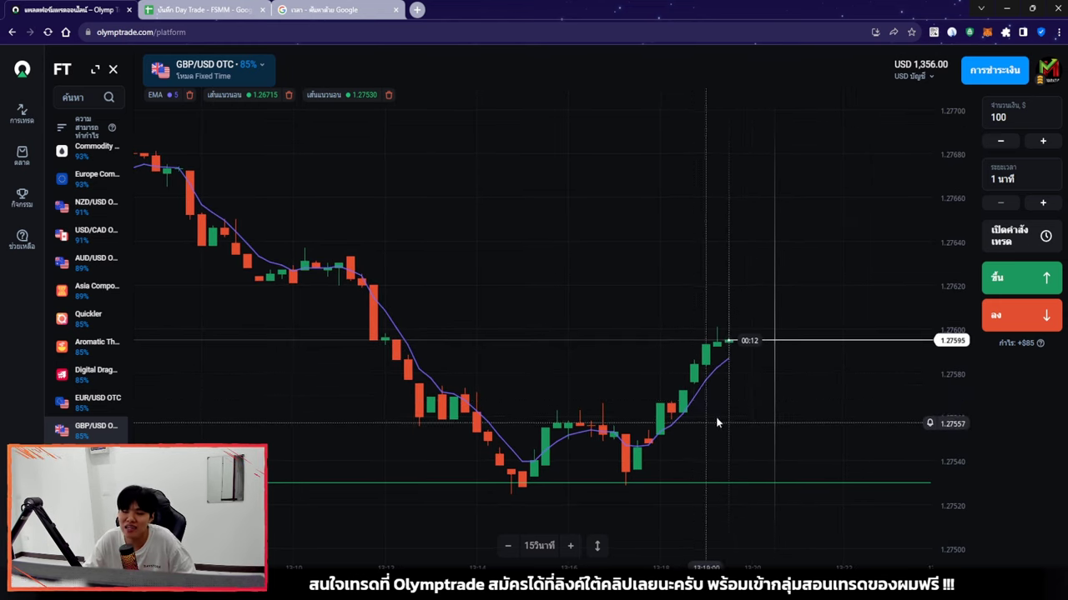
scroll(826, 396, up, 2)
drag(830, 398, 797, 389)
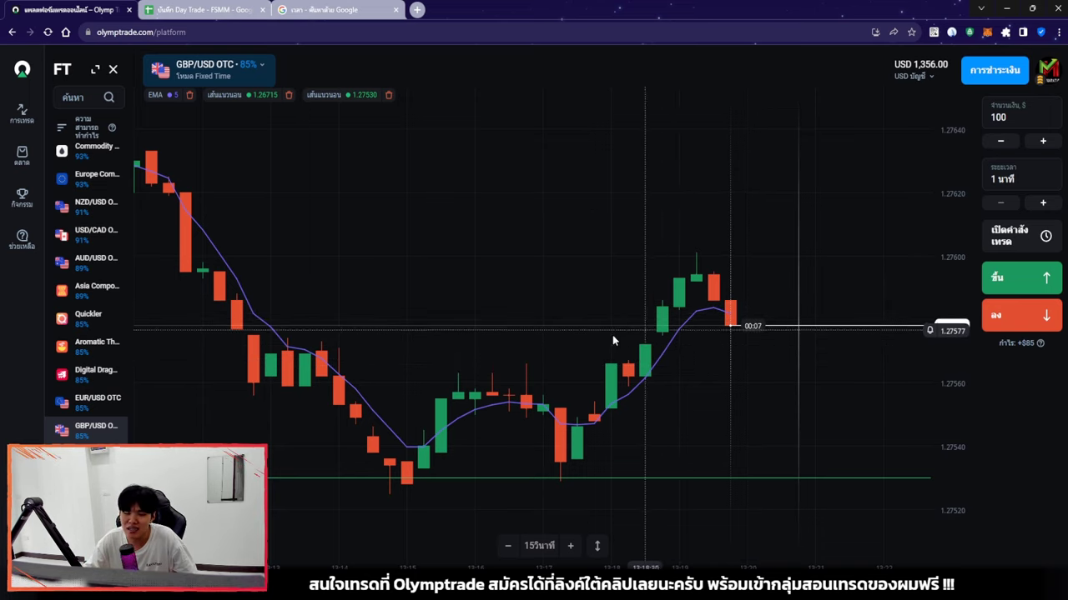
scroll(608, 365, down, 3)
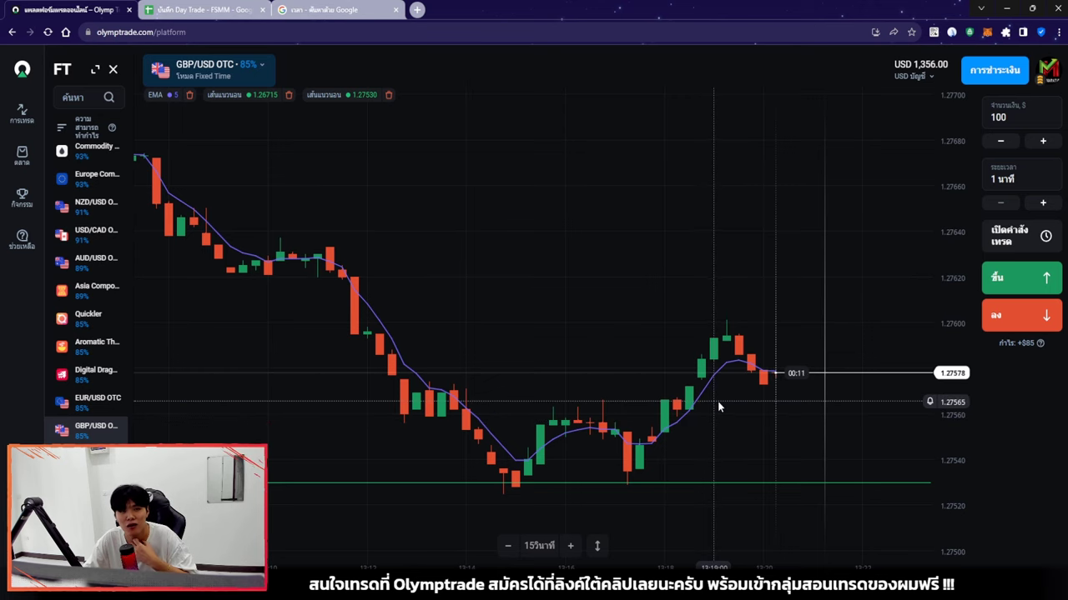
scroll(713, 384, down, 8)
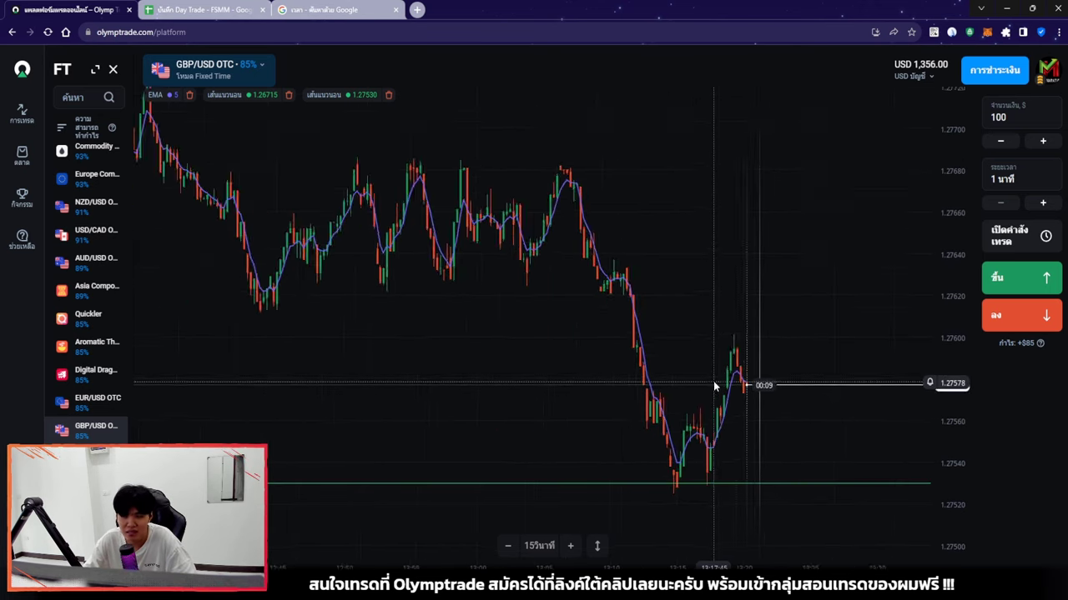
scroll(767, 392, up, 4)
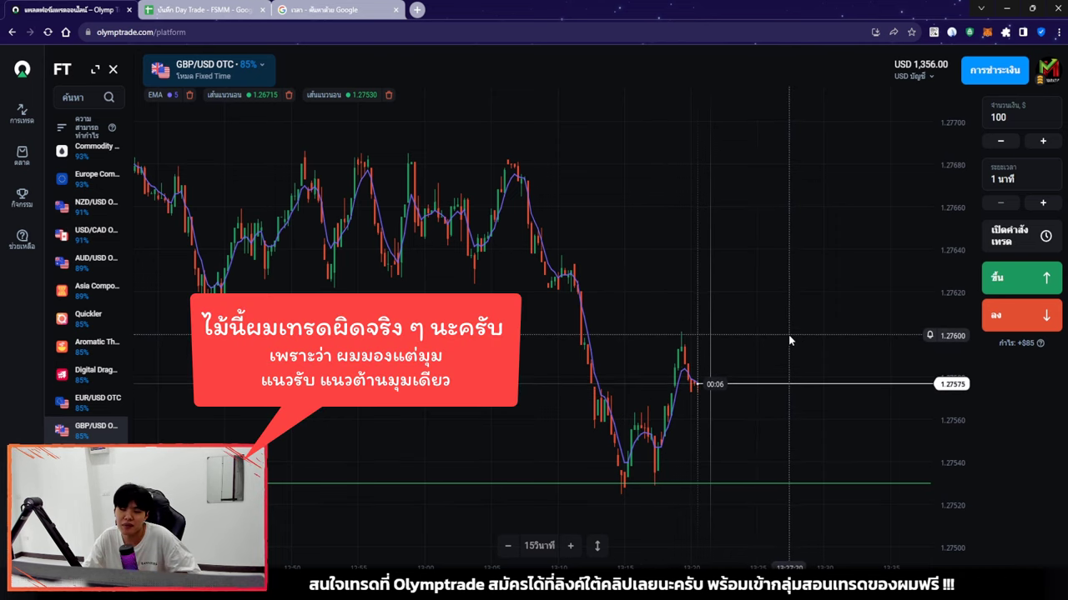
scroll(689, 394, down, 4)
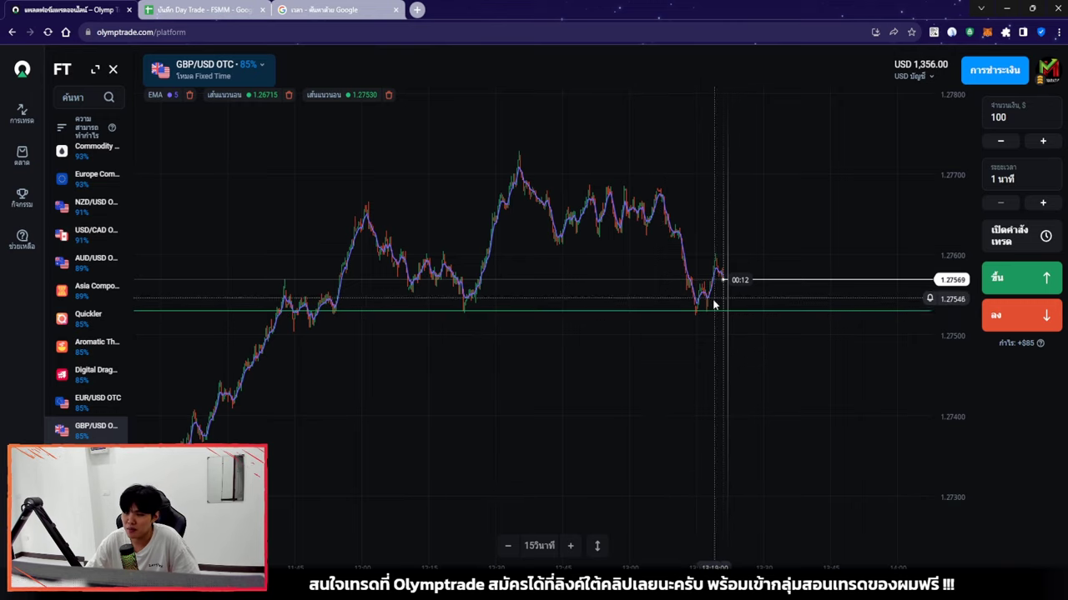
scroll(746, 332, up, 5)
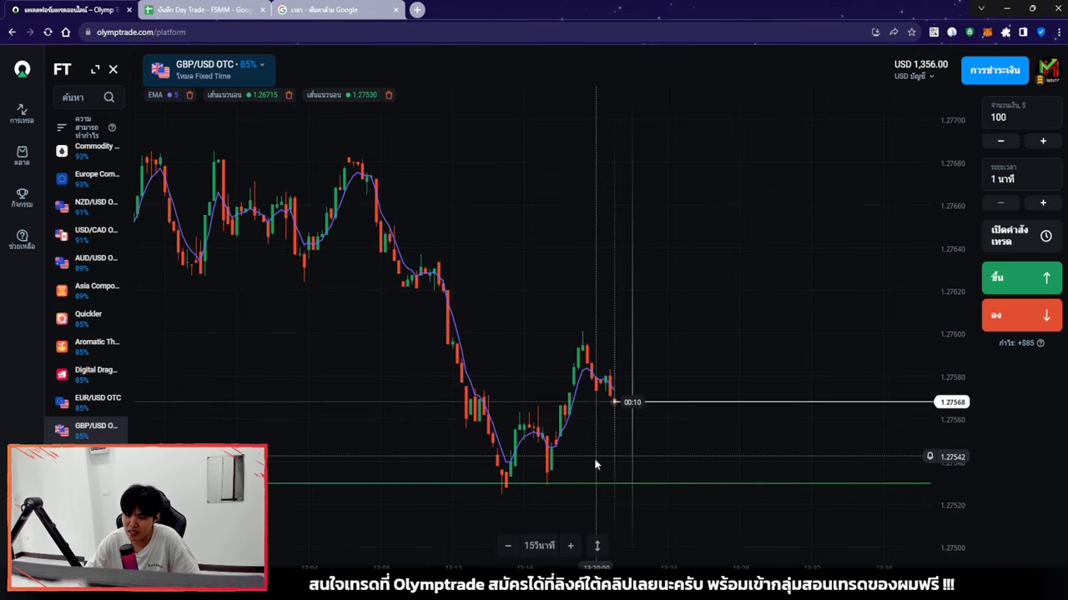
scroll(665, 221, down, 5)
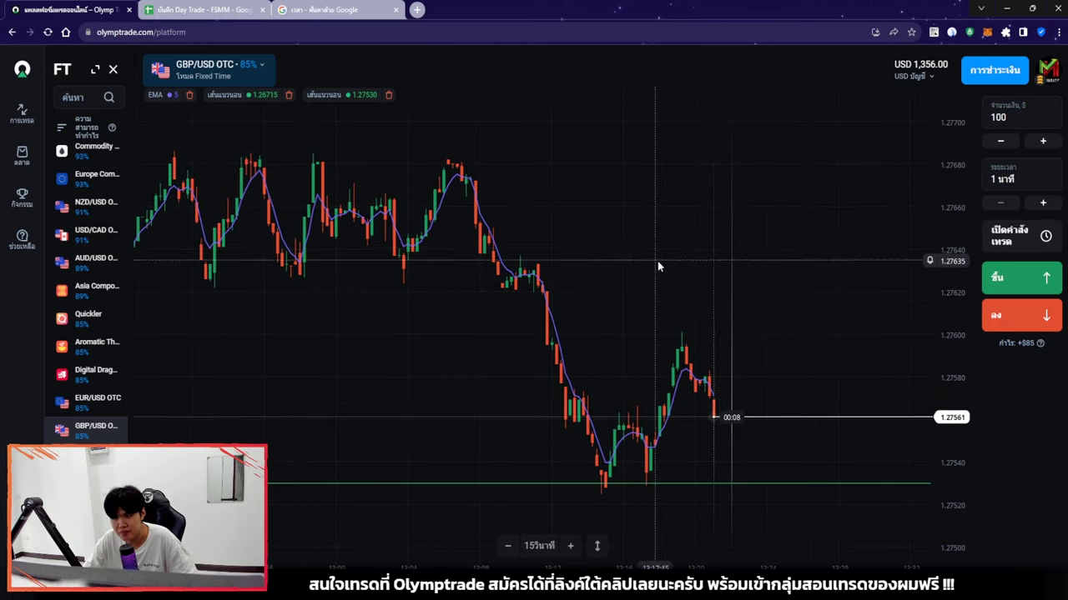
scroll(667, 301, down, 3)
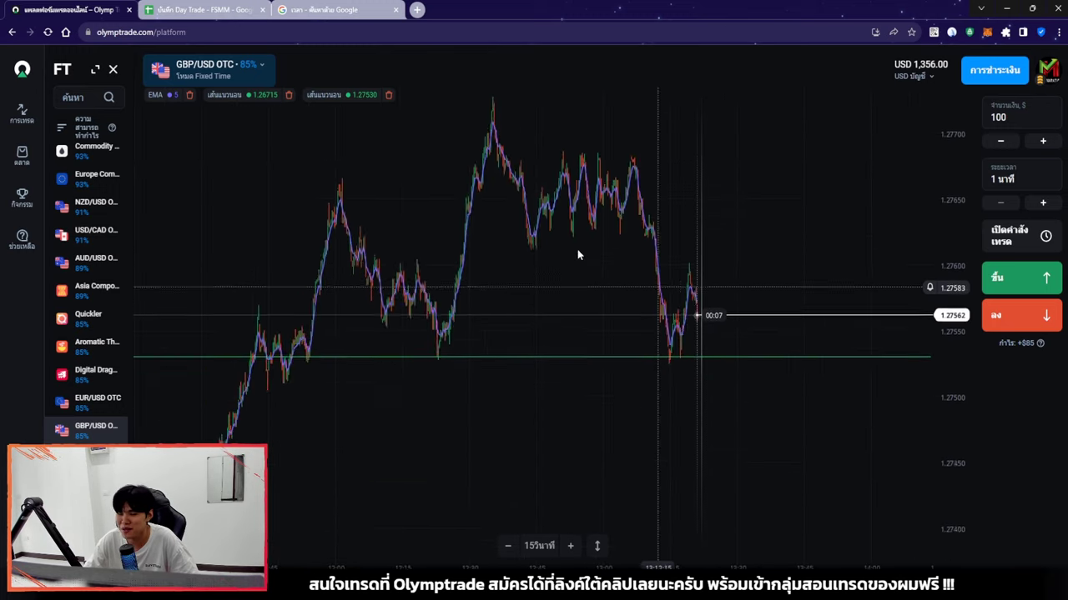
Switch to the Day Trade spreadsheet and enter the 85% ROI for trade 4 in F21.
click(191, 9)
click(125, 9)
click(150, 9)
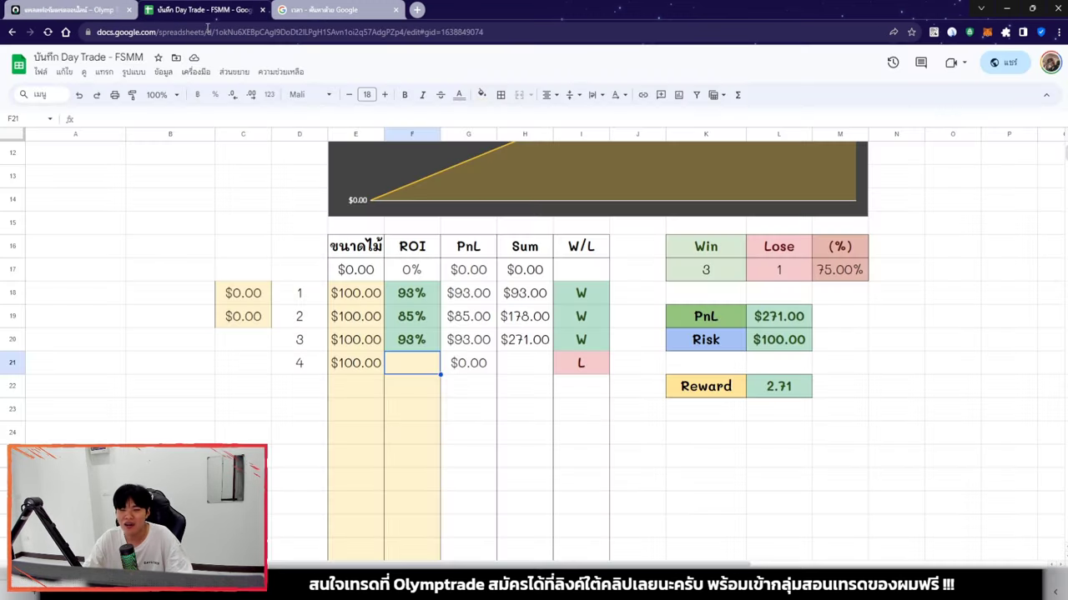
text(85)
key(Return)
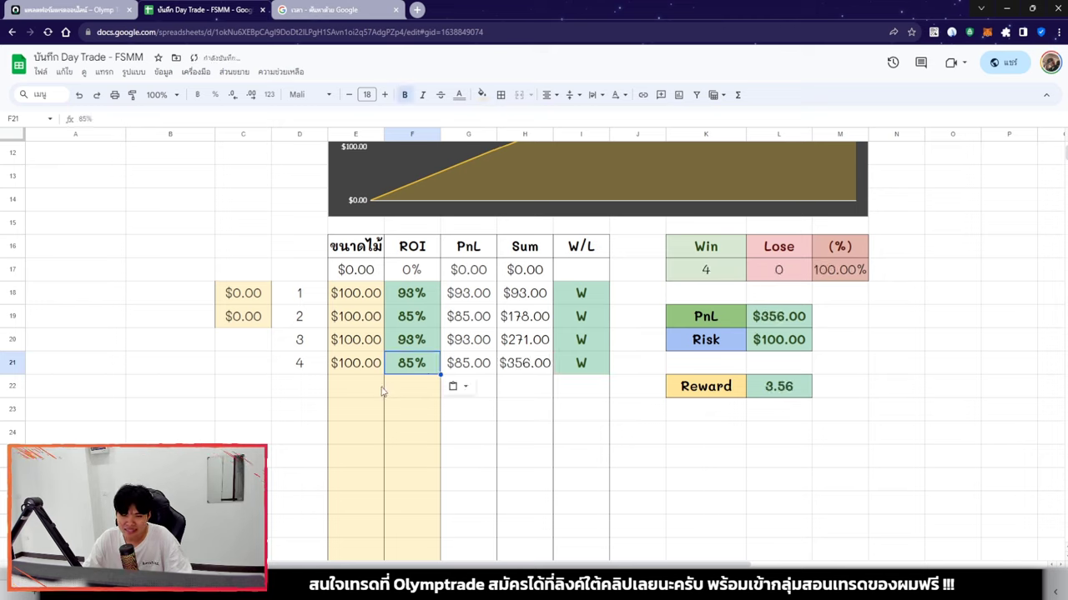
Review the position sizes and ROI of trades 1 to 4 in E18:F21 and the total PnL in L19.
click(374, 386)
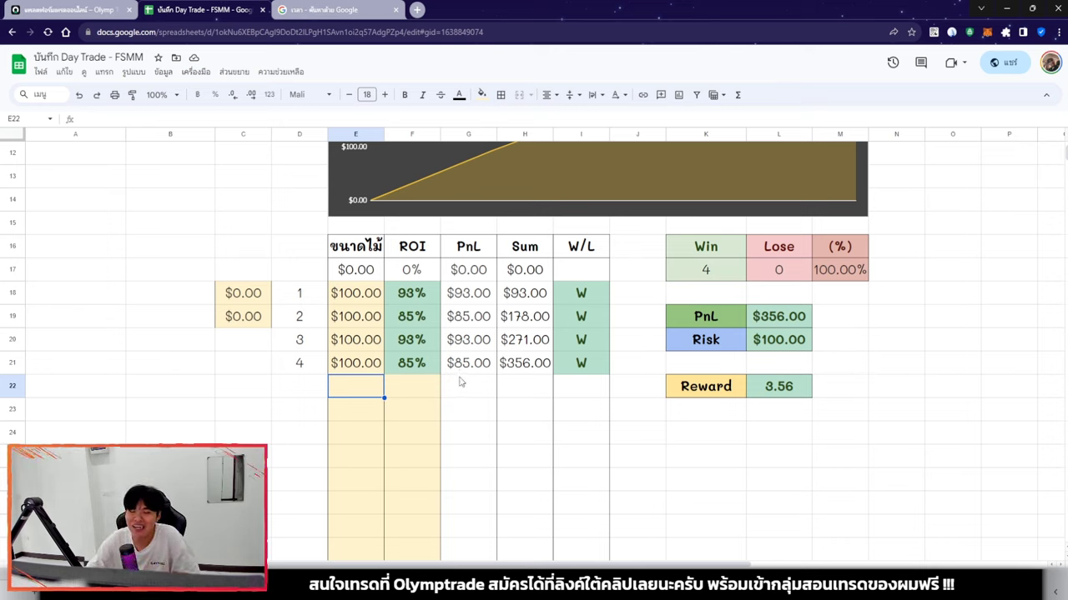
click(426, 412)
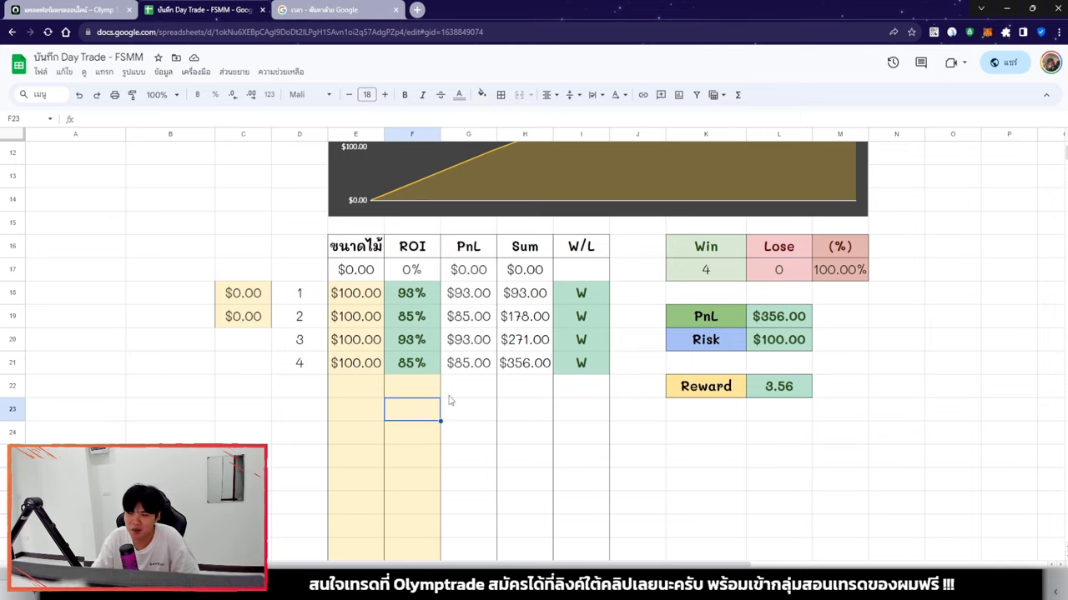
scroll(420, 466, down, 1)
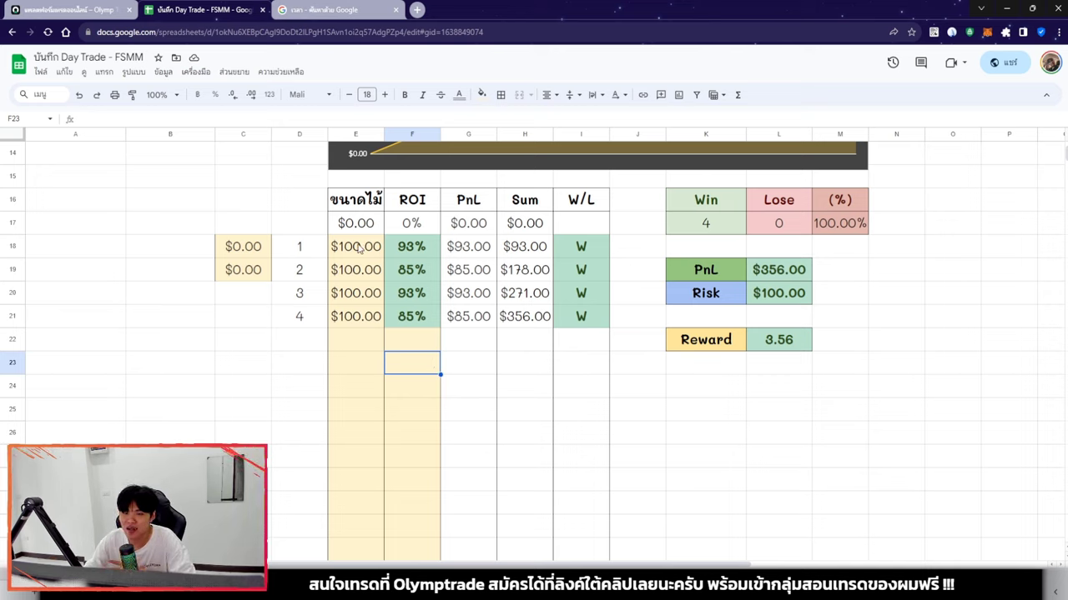
drag(357, 248, 412, 317)
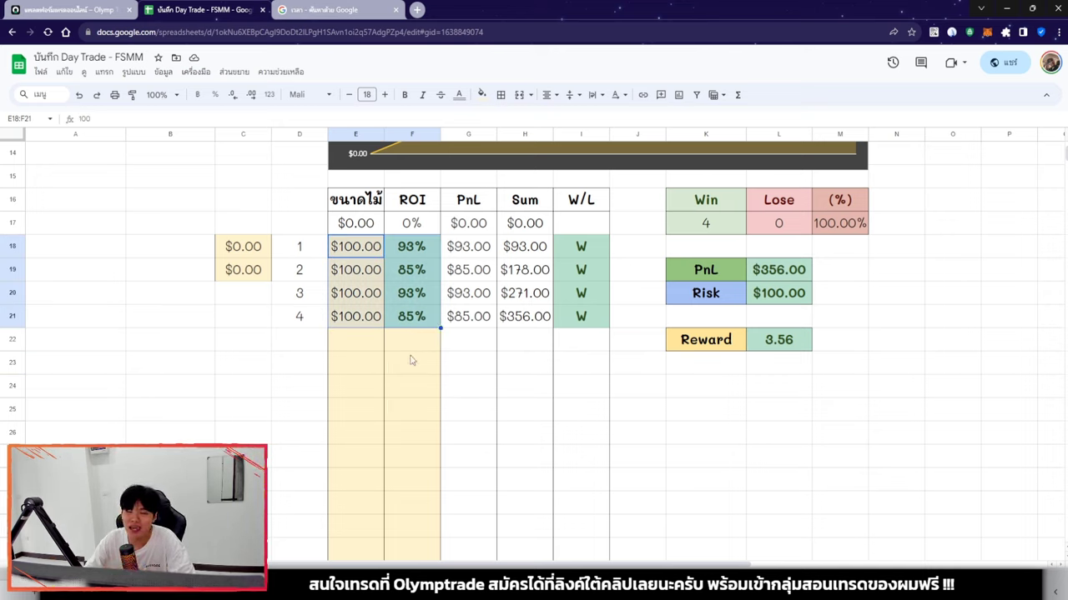
click(409, 360)
click(797, 273)
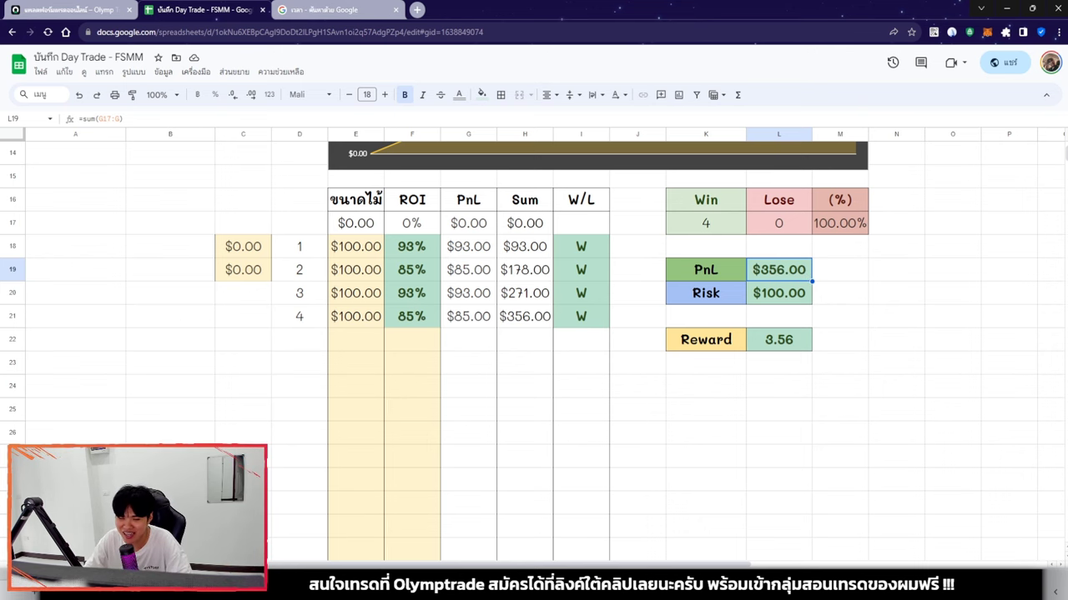
Enter 356 as the profit for row 9 of the overall profit log in H18 and check its THB equivalent in F18.
key(ctrl+Page_Down)
scroll(520, 338, down, 1)
click(515, 317)
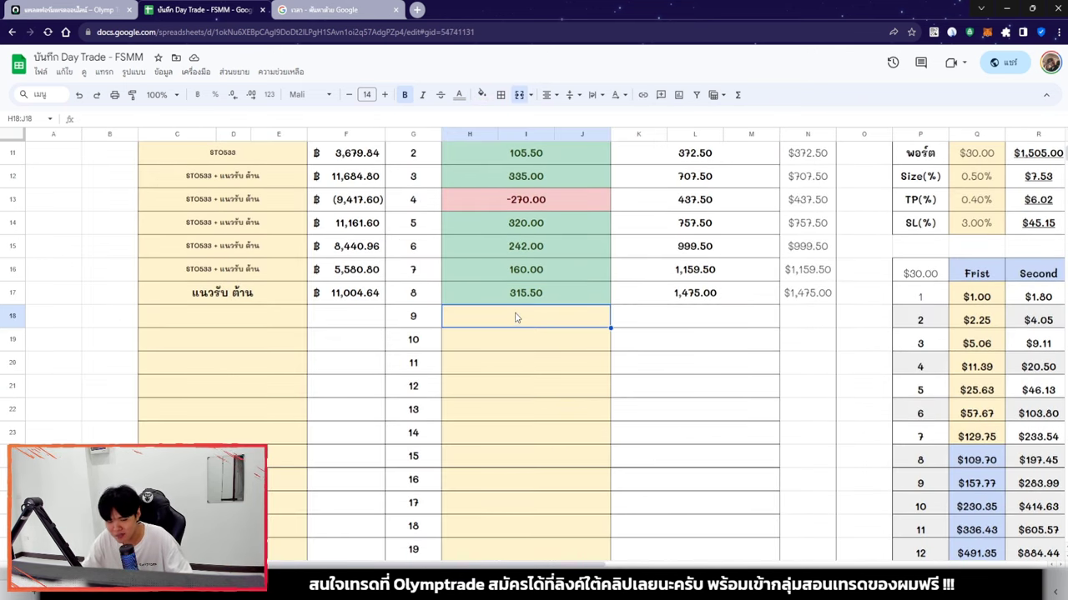
text(356)
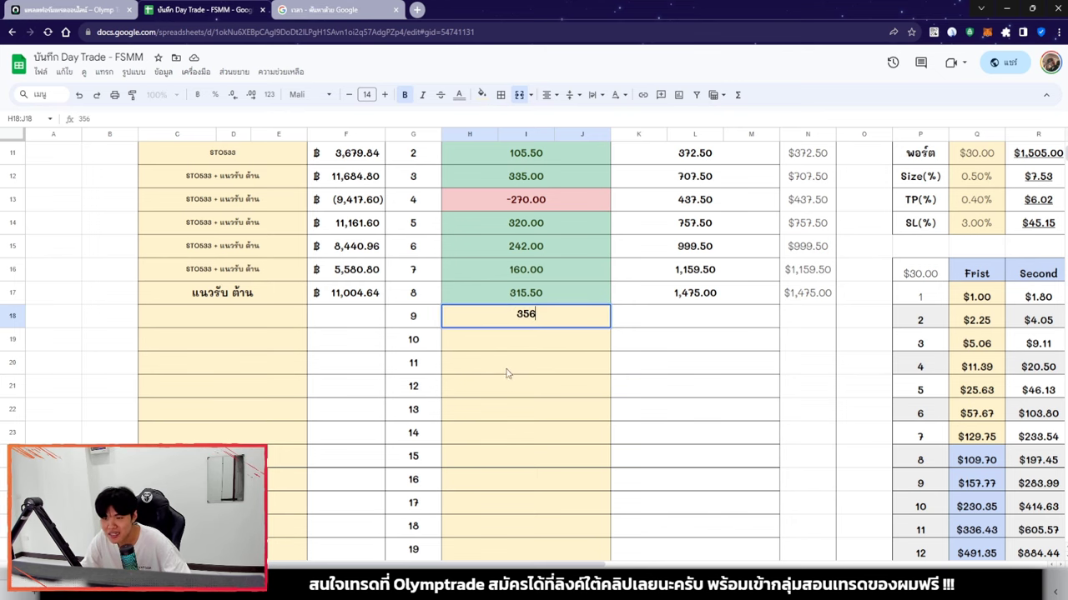
key(Return)
key(Up)
key(Left)
key(Left)
scroll(517, 371, down, 1)
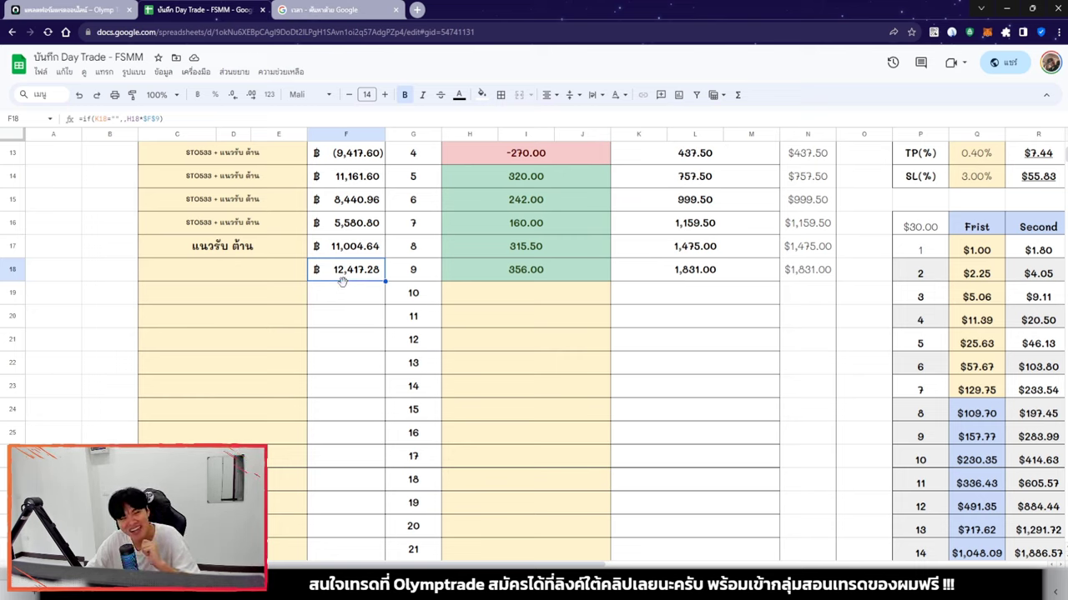
Fill the strategy label แนวรับ ต้าน down from row 17 into row 18 of the profit log.
click(259, 271)
key(shift+Up)
key(ctrl+d)
click(488, 312)
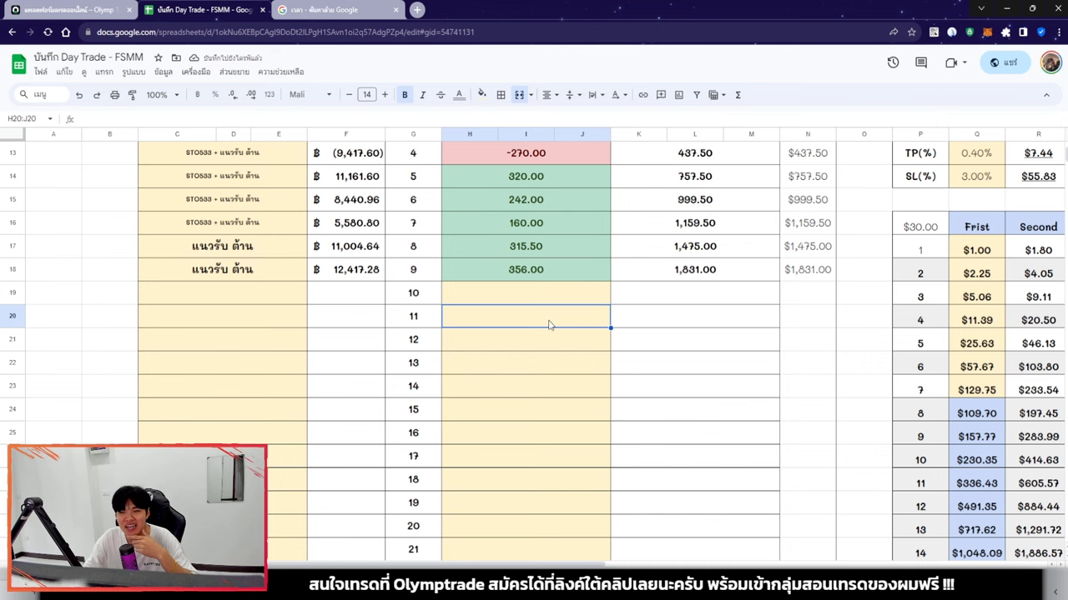
Compare the Profit And Loss entry for trade 9 in H18 with the earlier entry for trade 3 in H12.
scroll(541, 393, up, 2)
click(512, 372)
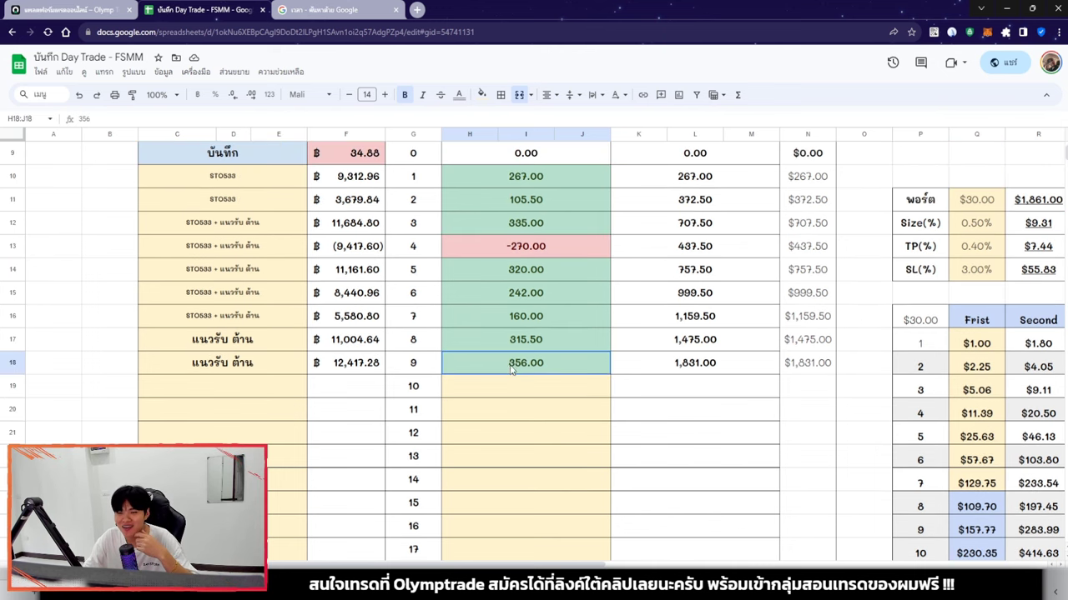
click(525, 231)
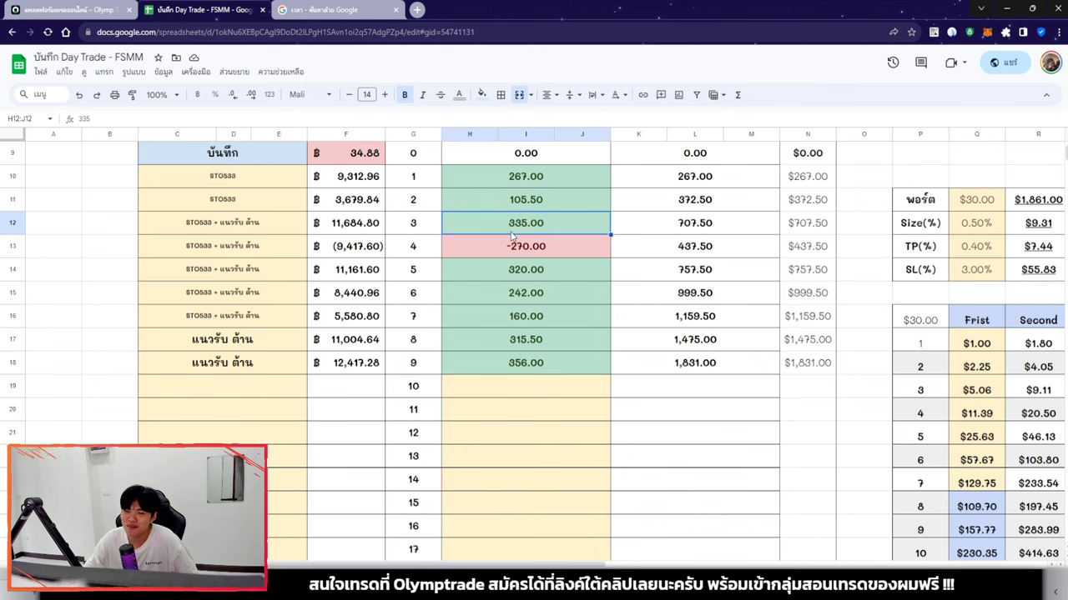
click(537, 366)
scroll(533, 358, down, 1)
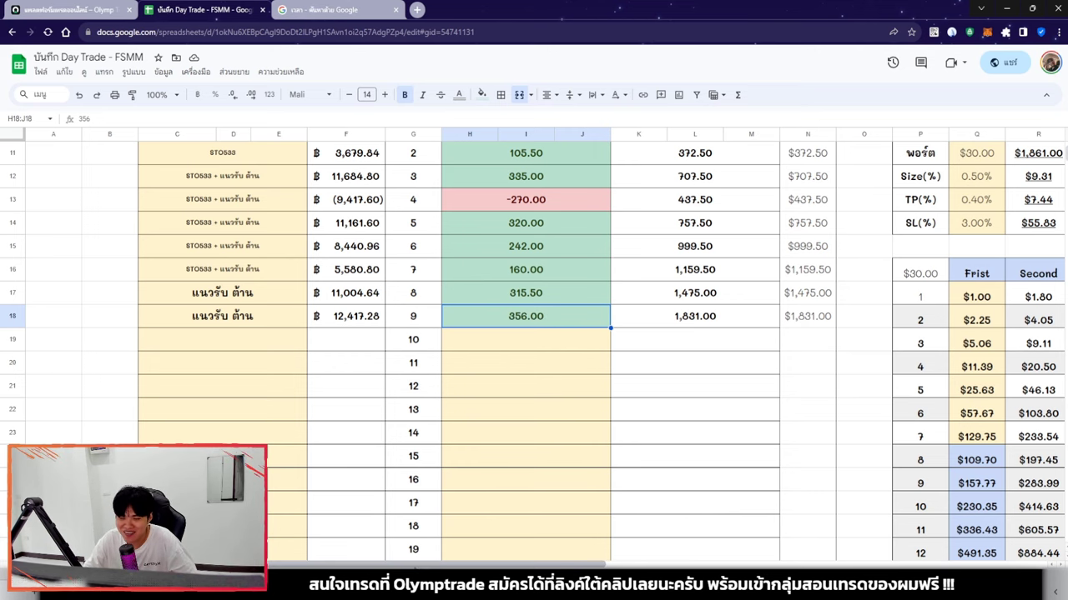
Return to the Day Trade record sheet and review the ROI of trades 1 to 4 in F18:F21.
key(ctrl+shift+Page_Down)
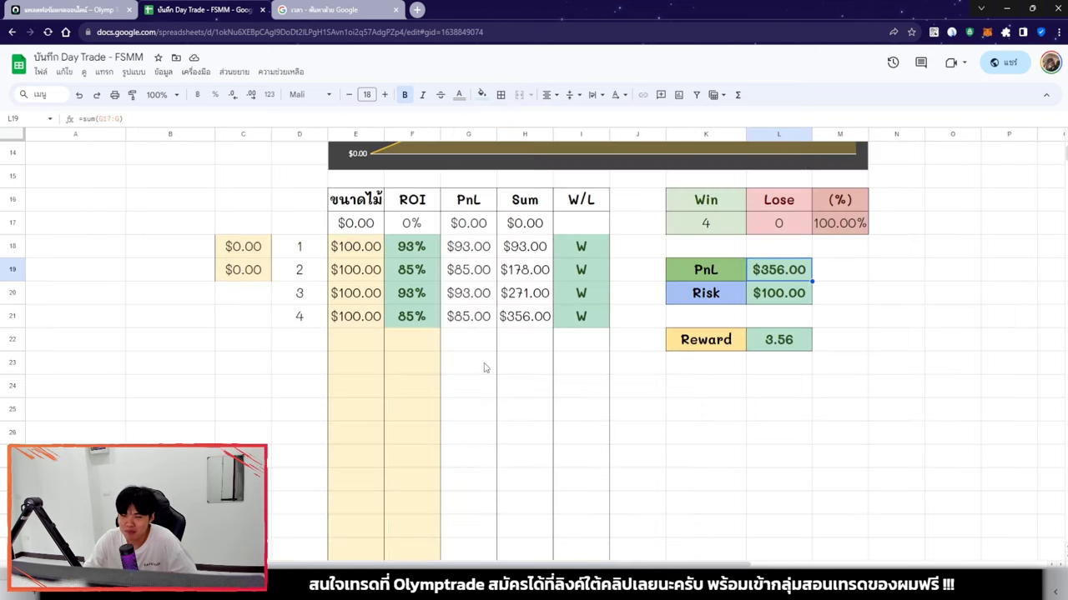
click(420, 263)
click(419, 294)
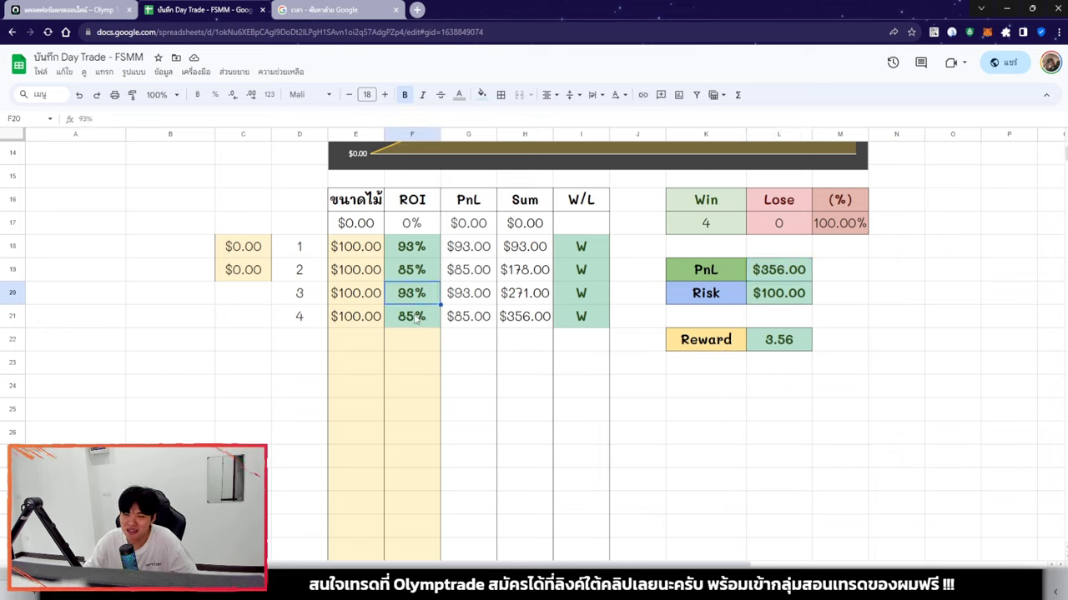
click(416, 320)
click(421, 251)
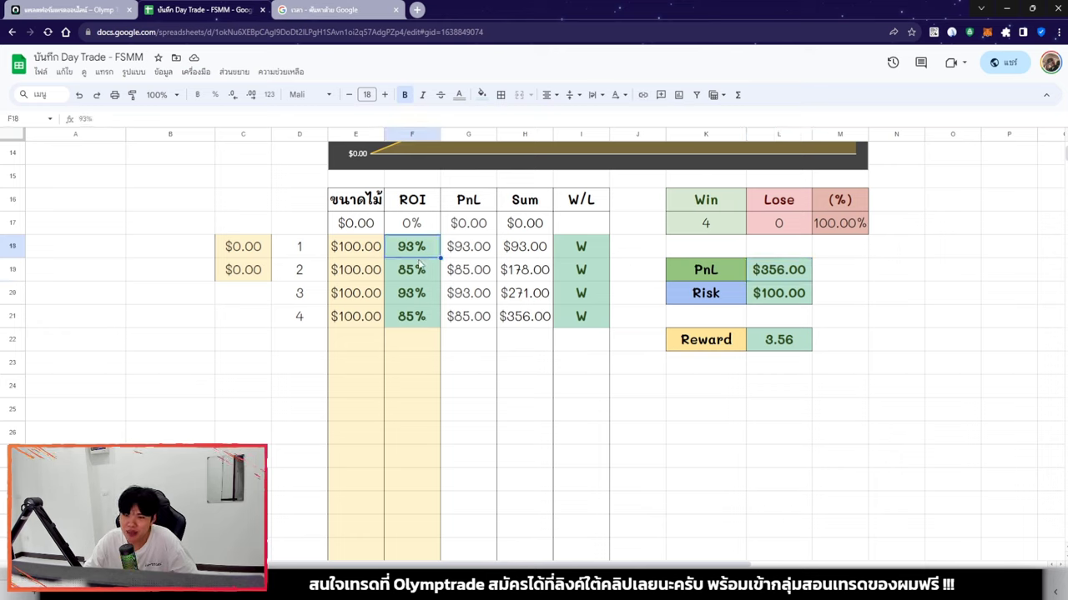
click(419, 273)
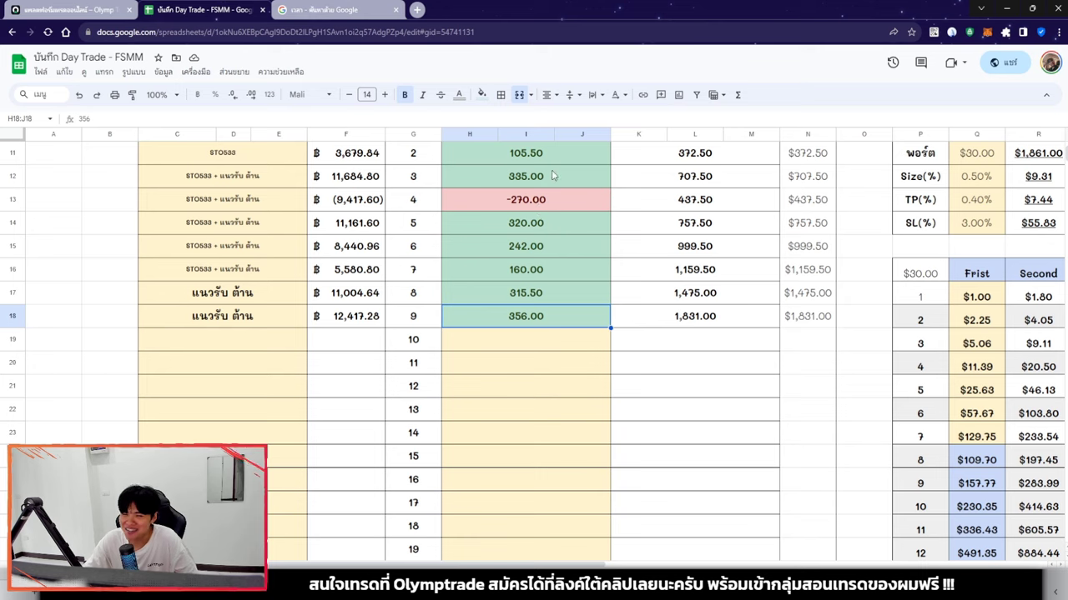
Review trade 9's All PnL and the two cumulative growth charts in the profit log, and switch back to Olymp Trade.
click(674, 323)
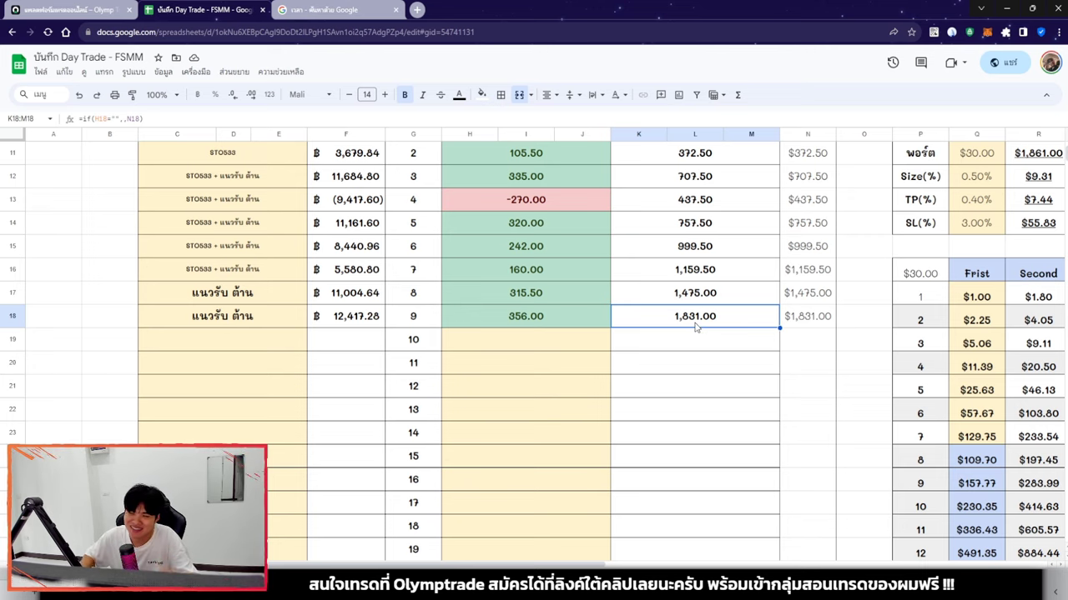
scroll(696, 327, up, 5)
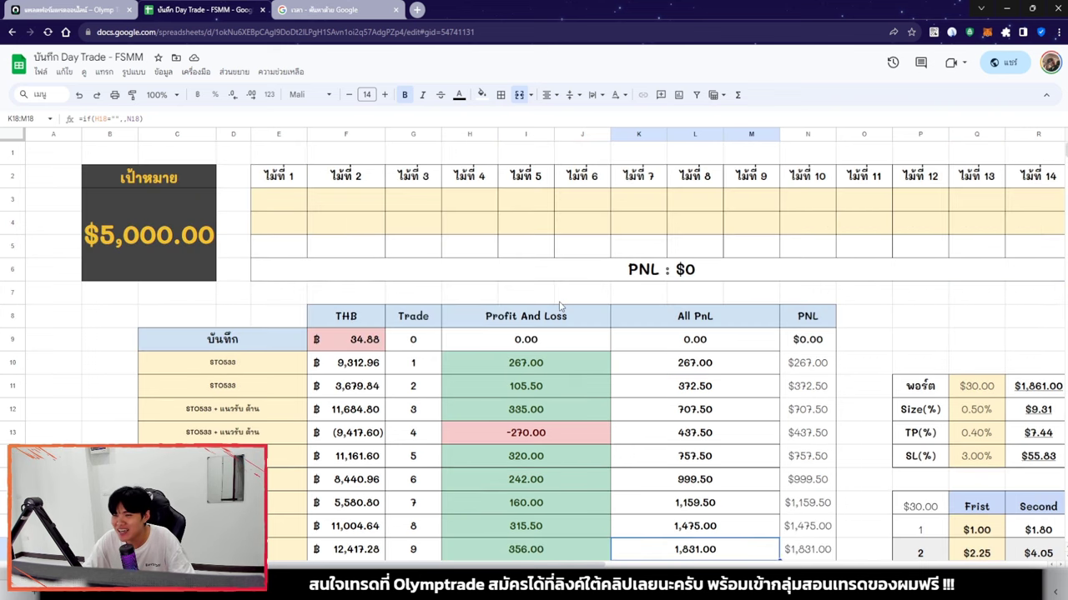
scroll(538, 296, right, 5)
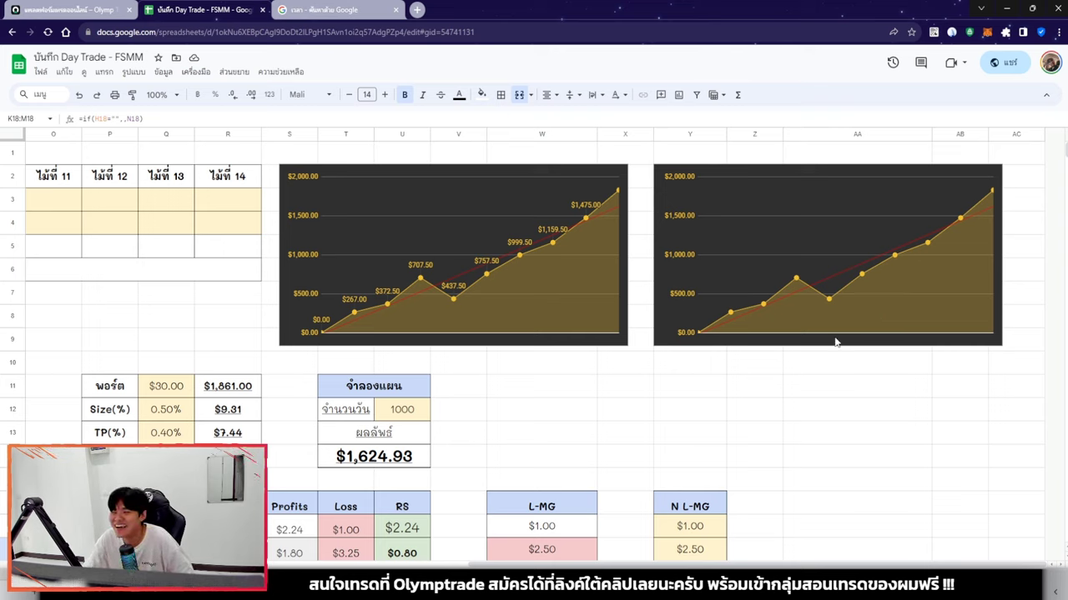
click(830, 299)
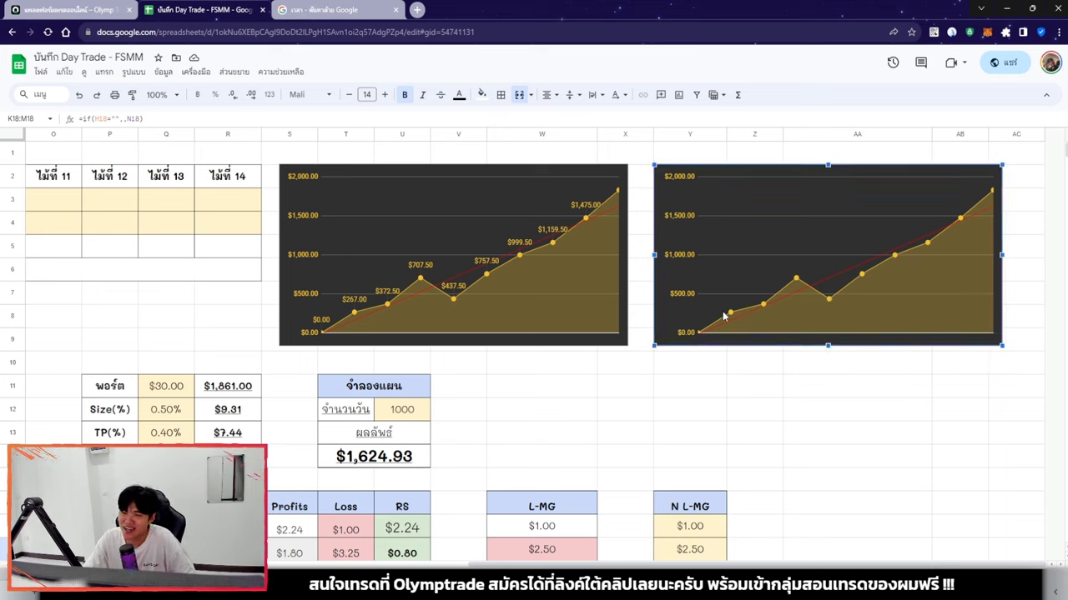
mouse_move(830, 301)
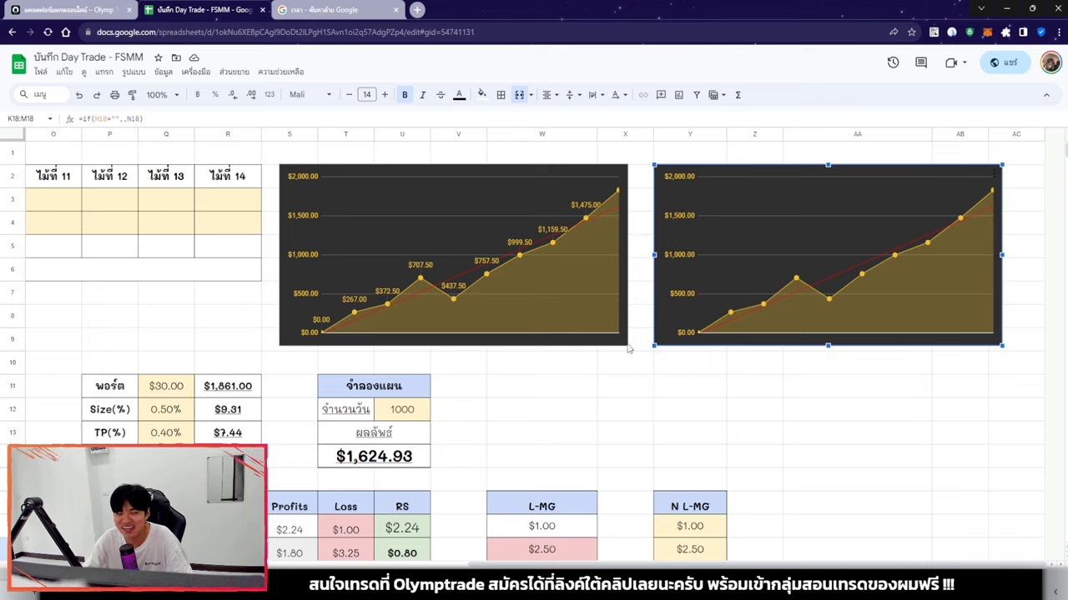
click(555, 402)
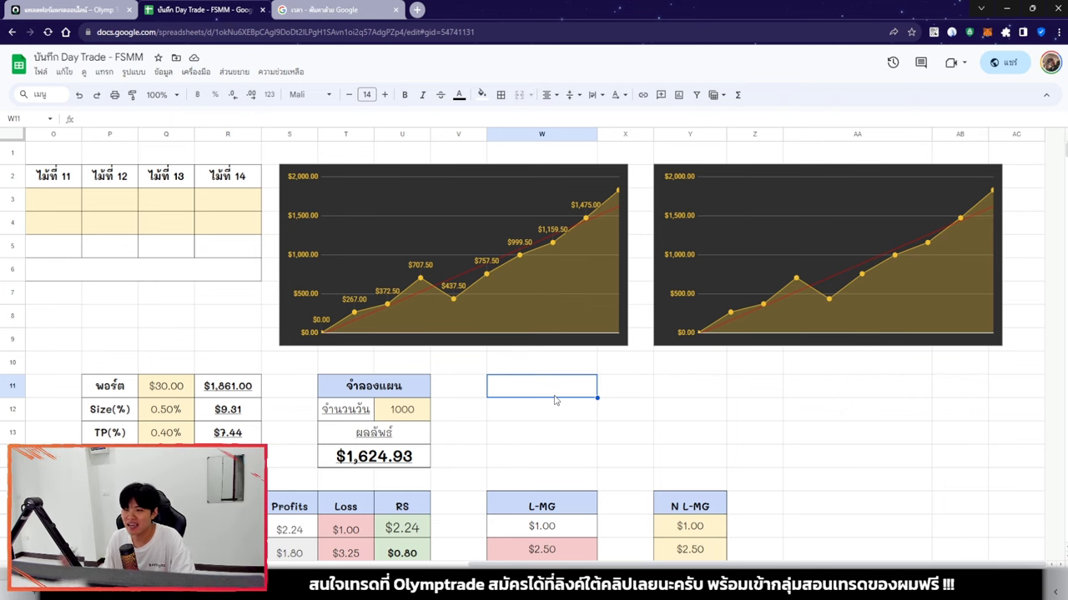
scroll(555, 401, left, 10)
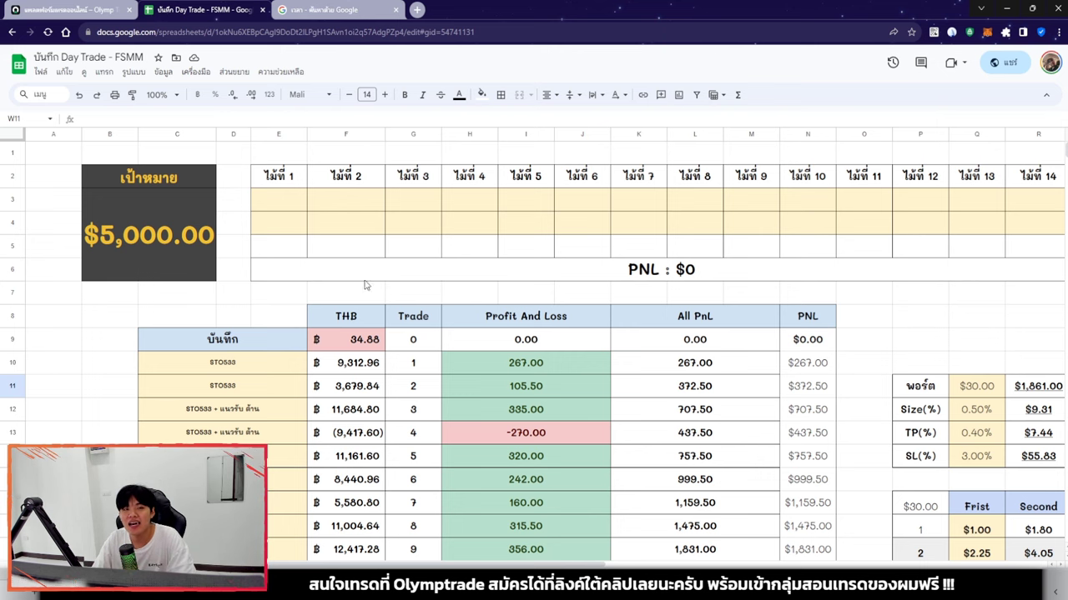
key(ctrl+shift+Tab)
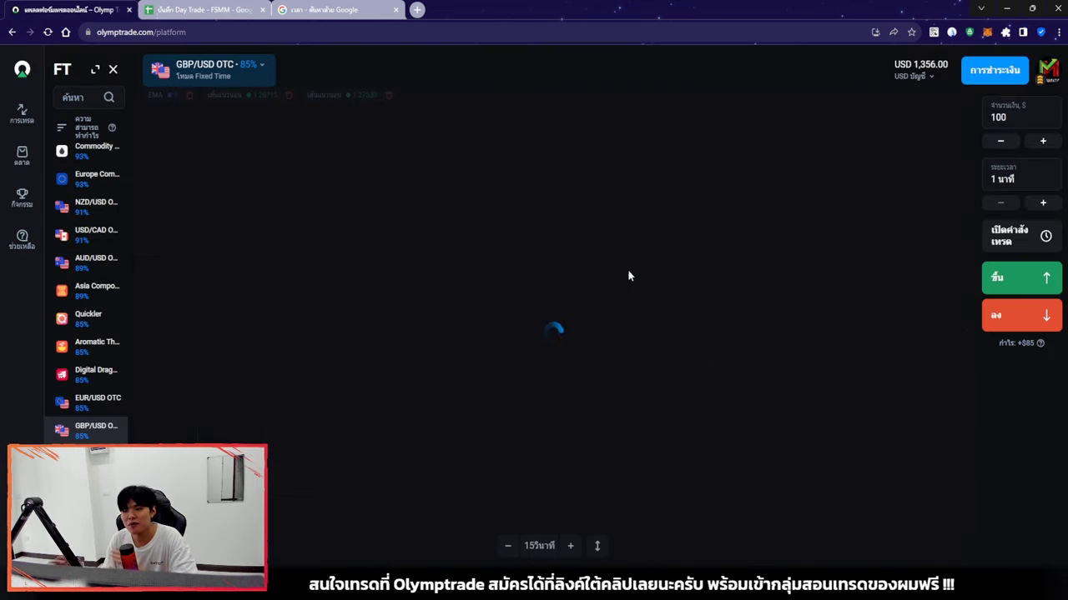